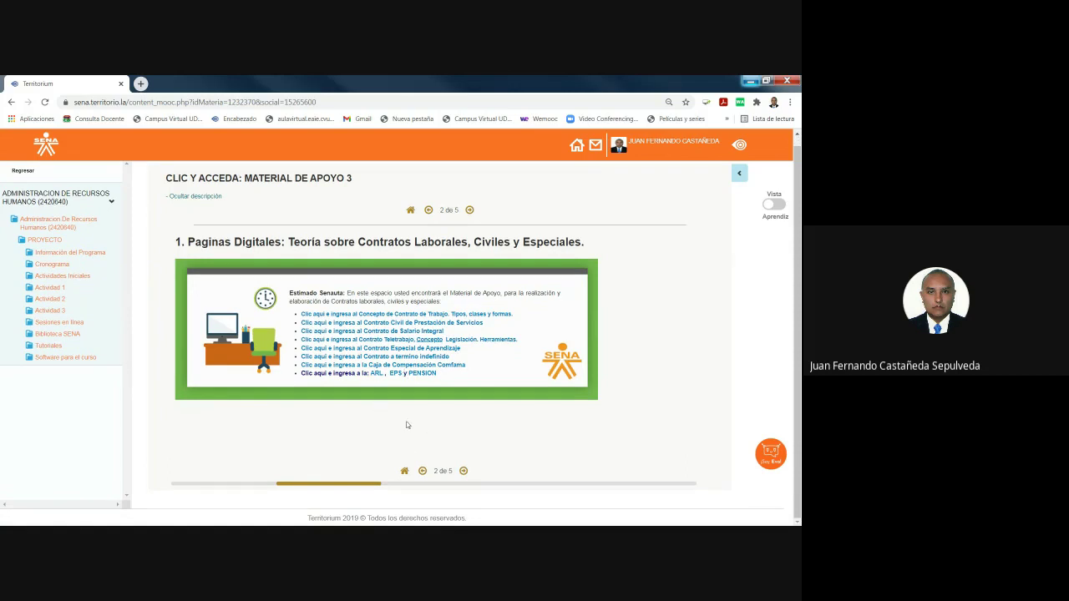
Advance the support material to the affiliation formats slide (page 4 of 5) and download the ARL Sura format
{"action": "scroll", "coordinate": [401, 417], "scroll_direction": "up", "scroll_amount": 1}
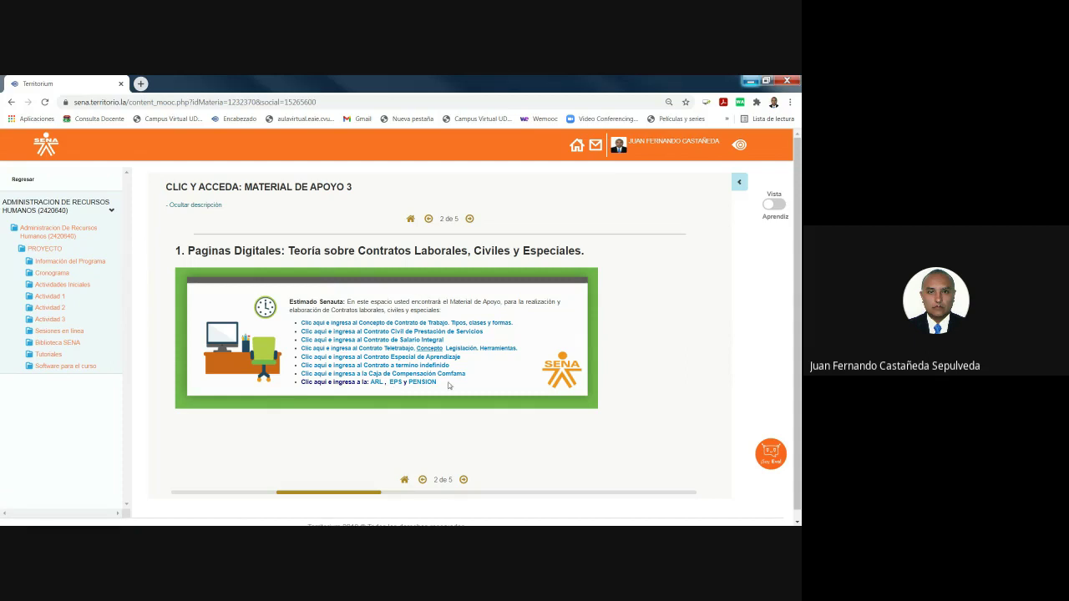
{"action": "left_click", "coordinate": [464, 481]}
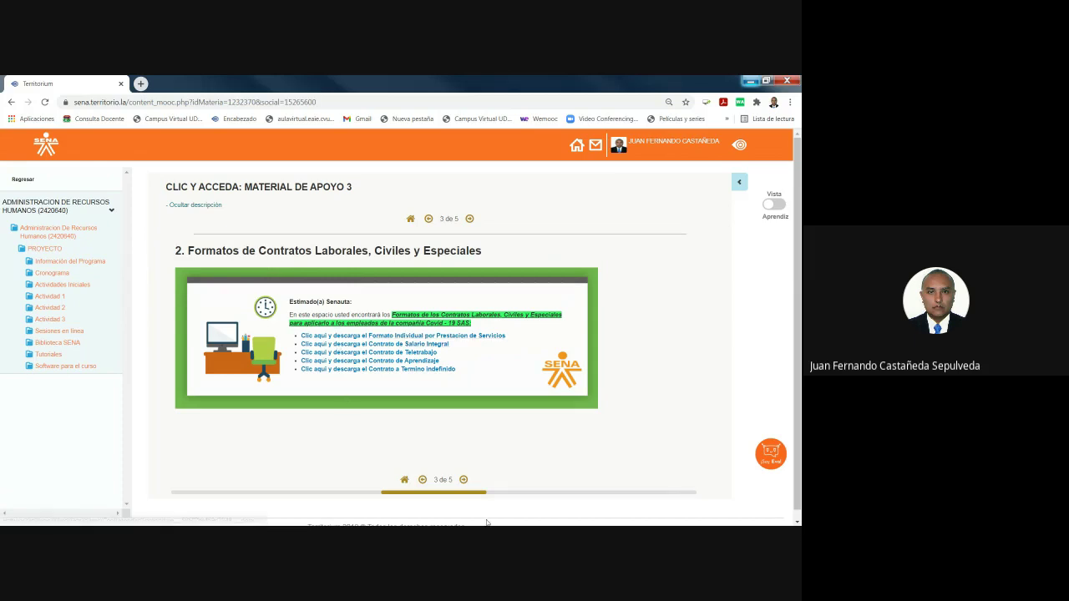
{"action": "left_click", "coordinate": [463, 480]}
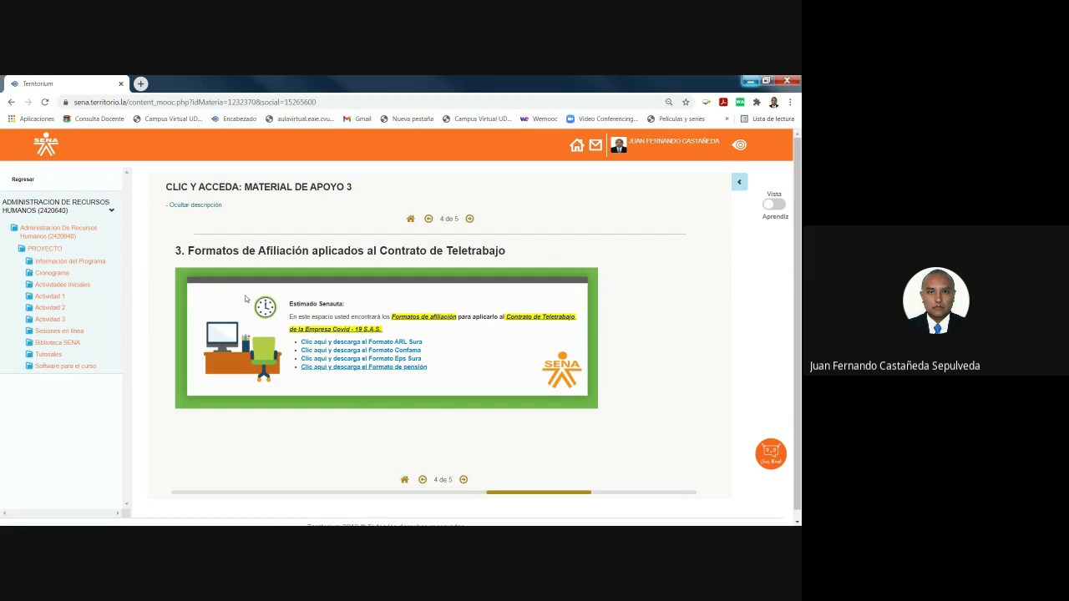
{"action": "left_click", "coordinate": [390, 343]}
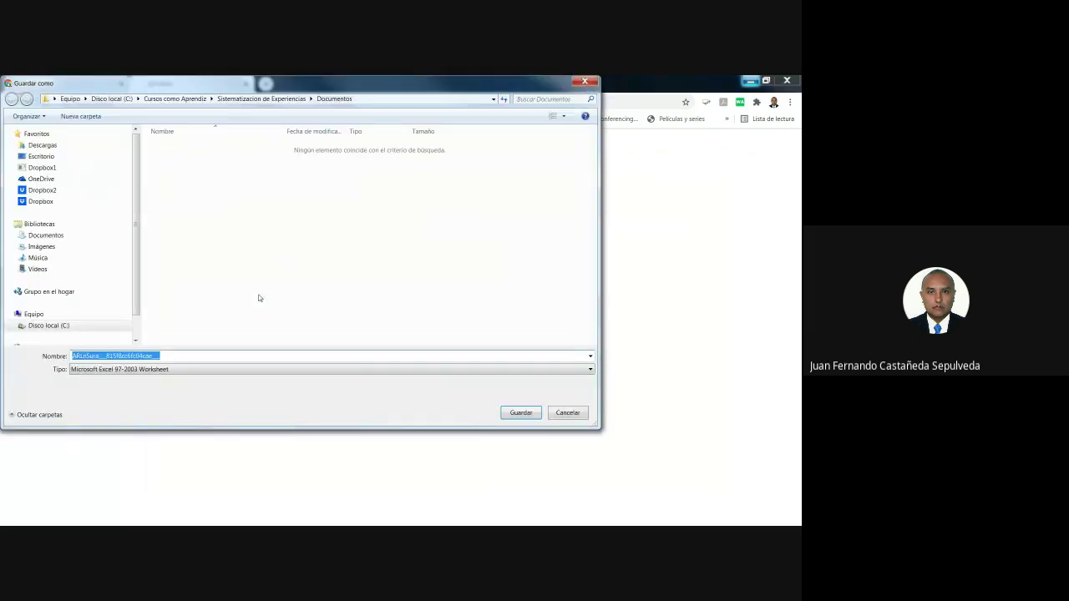
Trim the file name to ARL and browse from drive C: into Cursos Virtuales Sena Armenia > 2021 TL > Cursos
{"action": "left_click", "coordinate": [178, 356]}
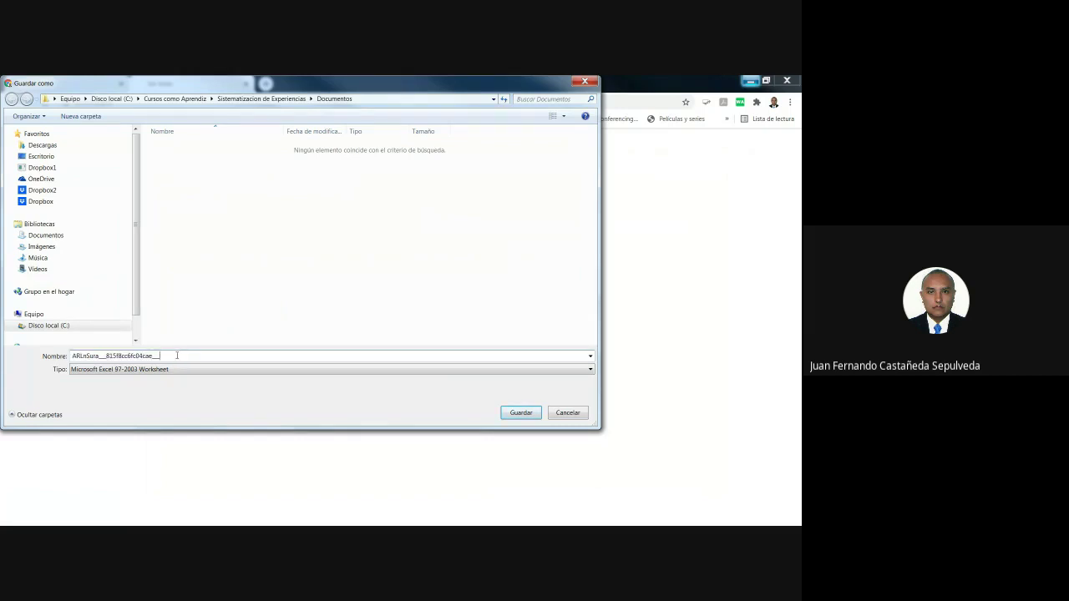
{"action": "key", "text": "BackSpace"}
{"action": "key", "text": "BackSpace"}
{"action": "key", "text": "BackSpace"}
{"action": "key", "text": "BackSpace"}
{"action": "key", "text": "BackSpace"}
{"action": "key", "text": "BackSpace"}
{"action": "key", "text": "BackSpace"}
{"action": "key", "text": "BackSpace"}
{"action": "key", "text": "BackSpace"}
{"action": "key", "text": "BackSpace"}
{"action": "key", "text": "BackSpace"}
{"action": "key", "text": "BackSpace"}
{"action": "key", "text": "BackSpace"}
{"action": "key", "text": "BackSpace"}
{"action": "key", "text": "BackSpace"}
{"action": "key", "text": "BackSpace"}
{"action": "key", "text": "BackSpace"}
{"action": "key", "text": "BackSpace"}
{"action": "key", "text": "BackSpace"}
{"action": "key", "text": "BackSpace"}
{"action": "key", "text": "BackSpace"}
{"action": "key", "text": "BackSpace"}
{"action": "key", "text": "BackSpace"}
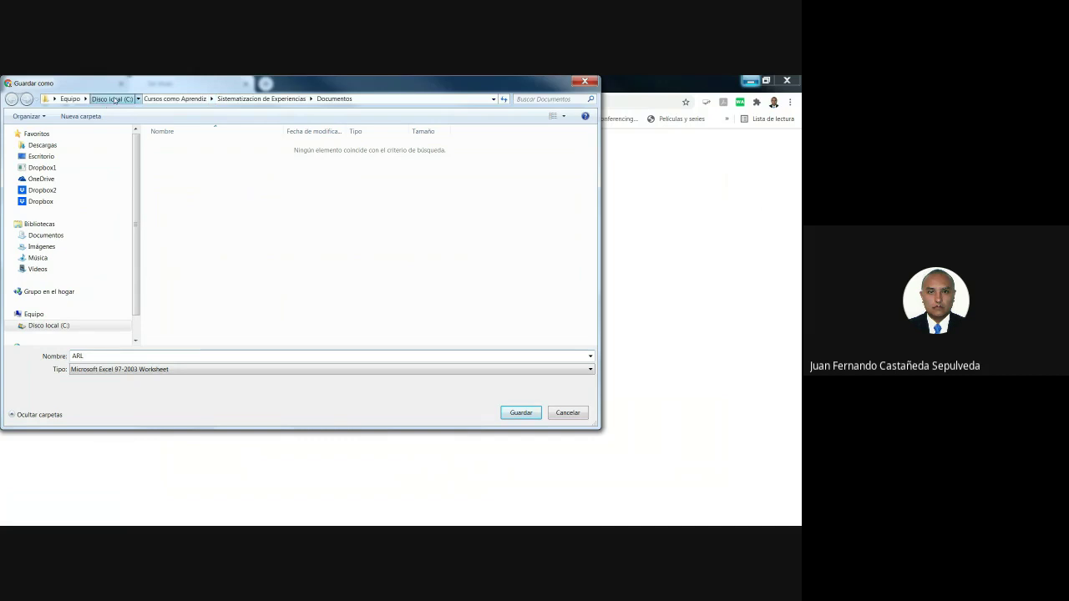
{"action": "left_click", "coordinate": [115, 99]}
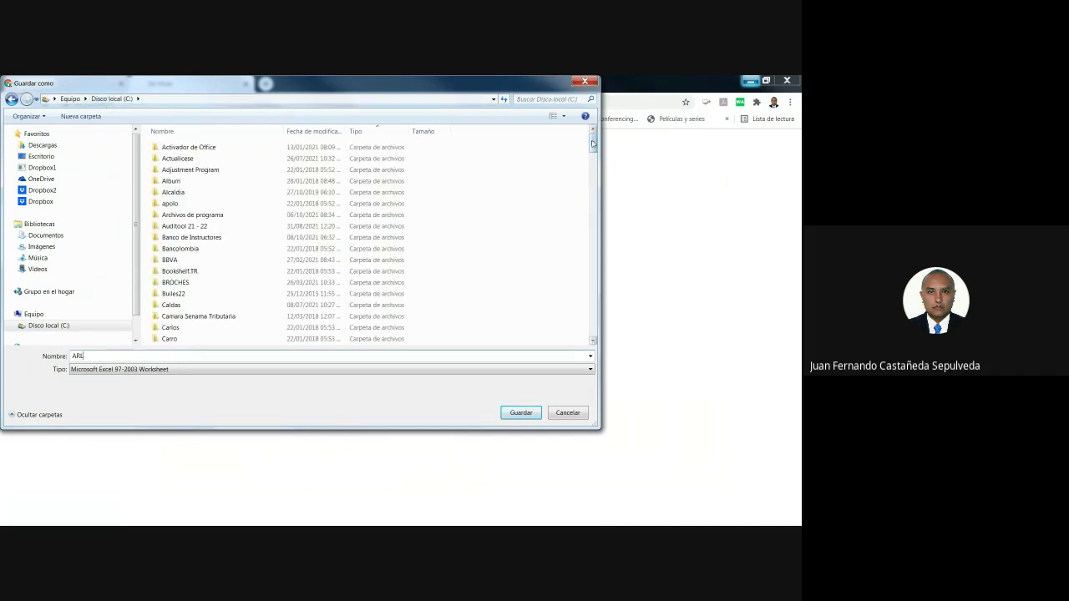
{"action": "left_click_drag", "start_coordinate": [593, 144], "coordinate": [591, 173]}
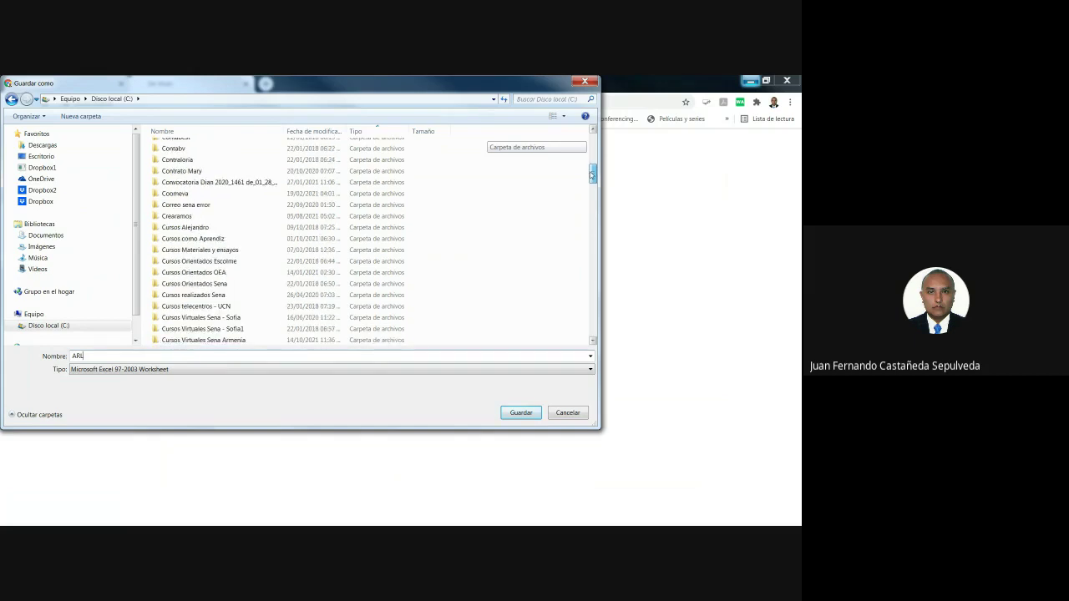
{"action": "left_click", "coordinate": [219, 342]}
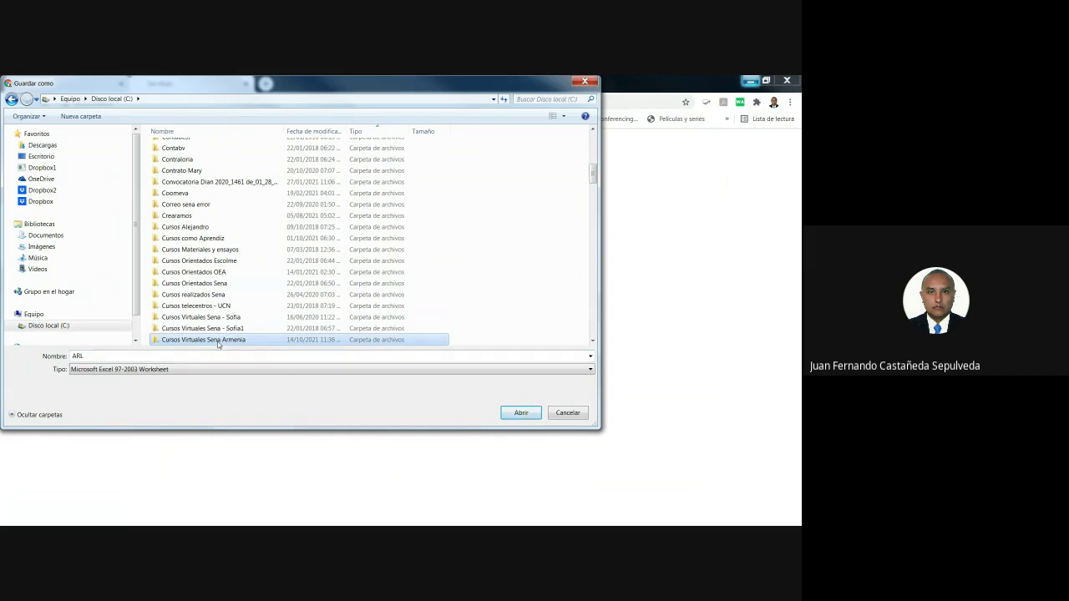
{"action": "double_click", "coordinate": [219, 341]}
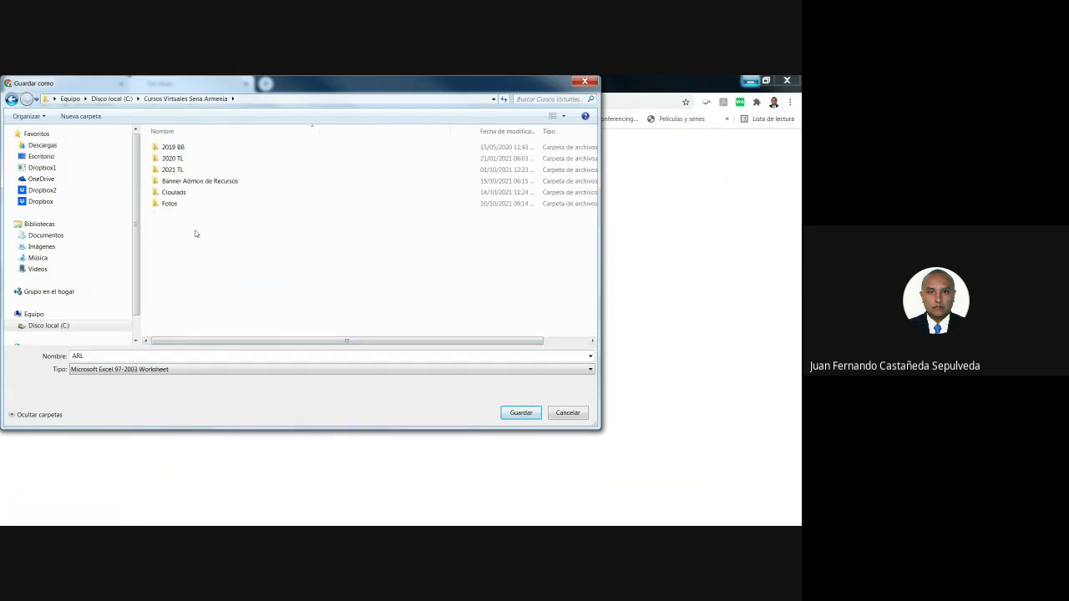
{"action": "left_click", "coordinate": [179, 170]}
{"action": "double_click", "coordinate": [180, 170]}
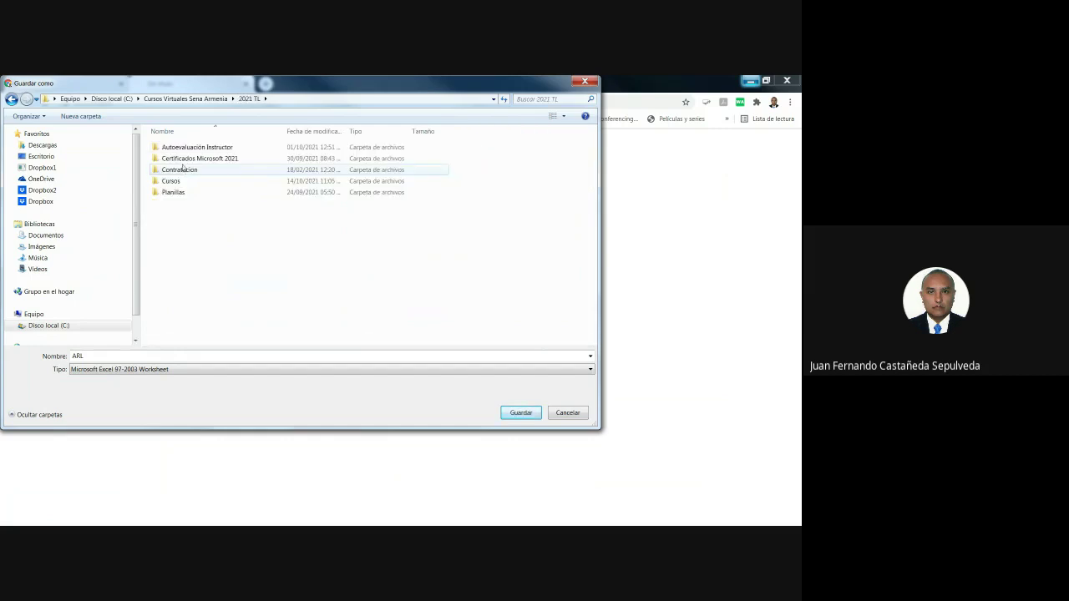
{"action": "double_click", "coordinate": [173, 182]}
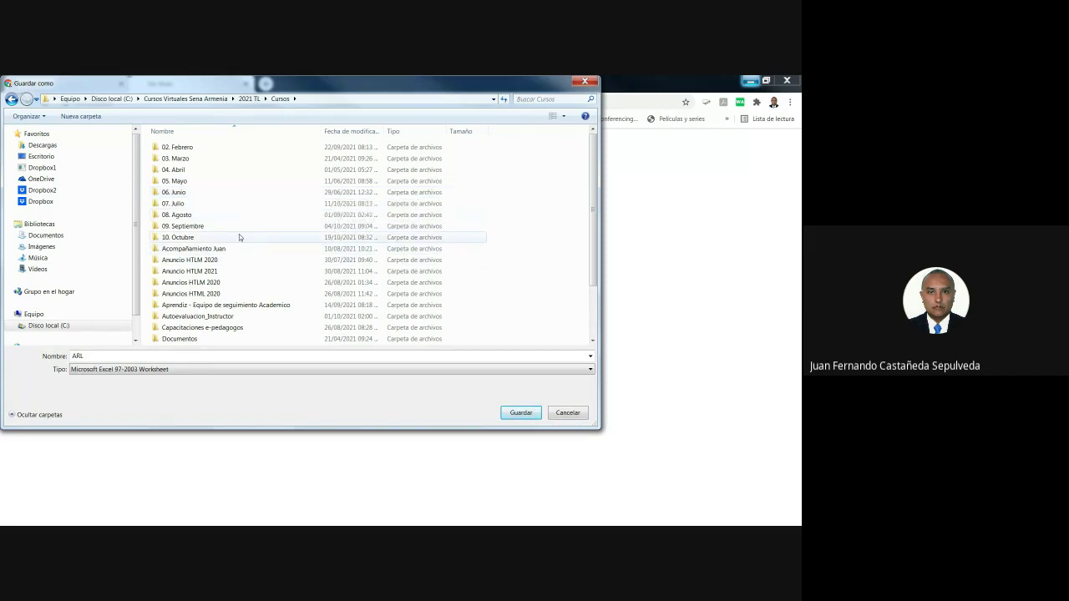
Continue into 10. Octubre > Admon 2420640 > Actividades > 3. Actividades # 3 > Caso # 3
{"action": "left_click", "coordinate": [181, 239]}
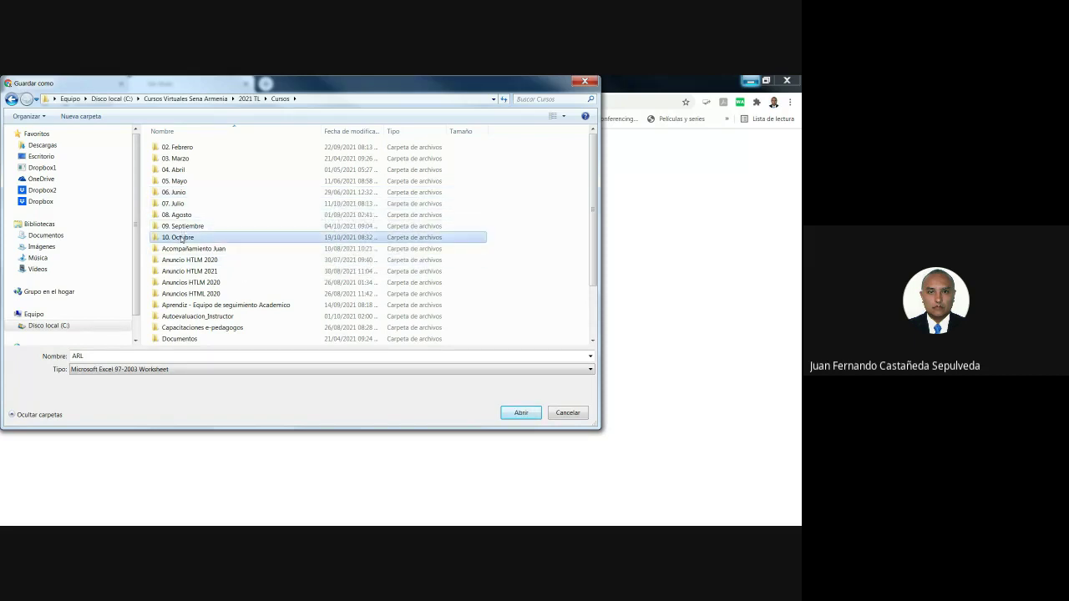
{"action": "double_click", "coordinate": [181, 238]}
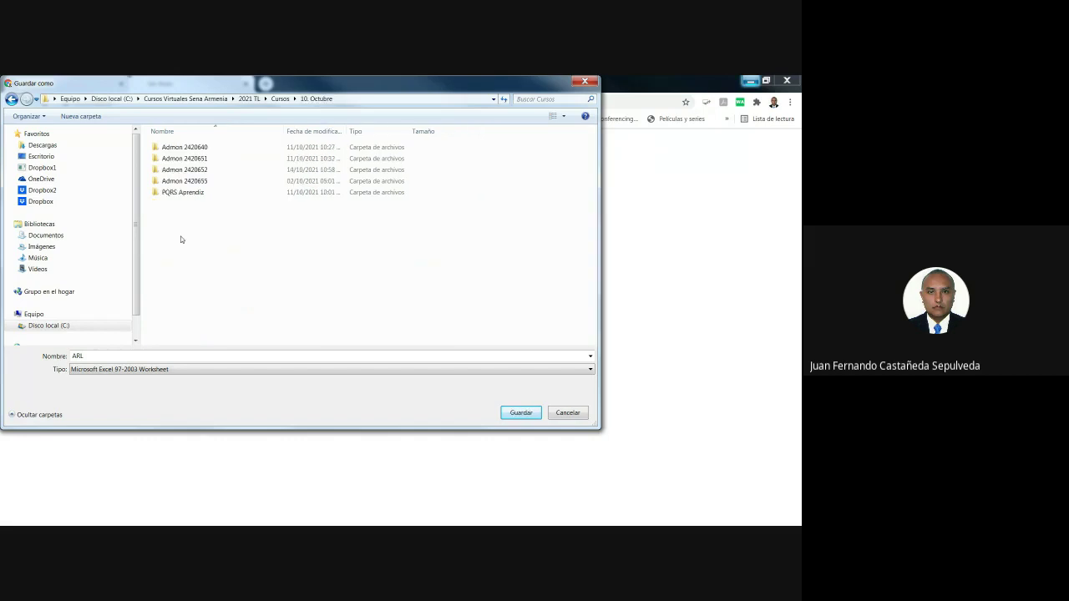
{"action": "left_click", "coordinate": [200, 151]}
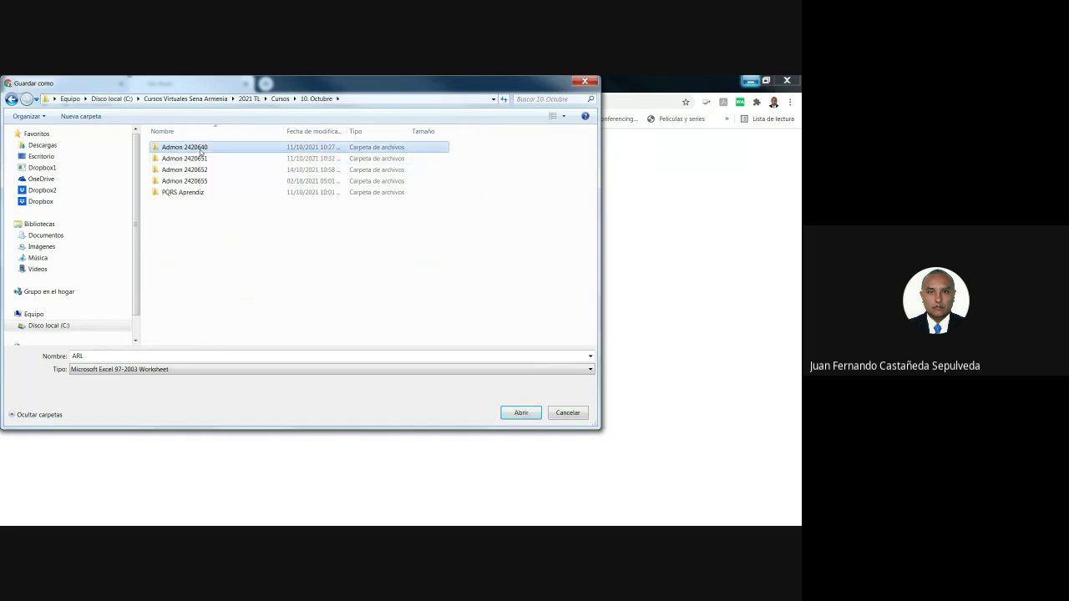
{"action": "double_click", "coordinate": [198, 152]}
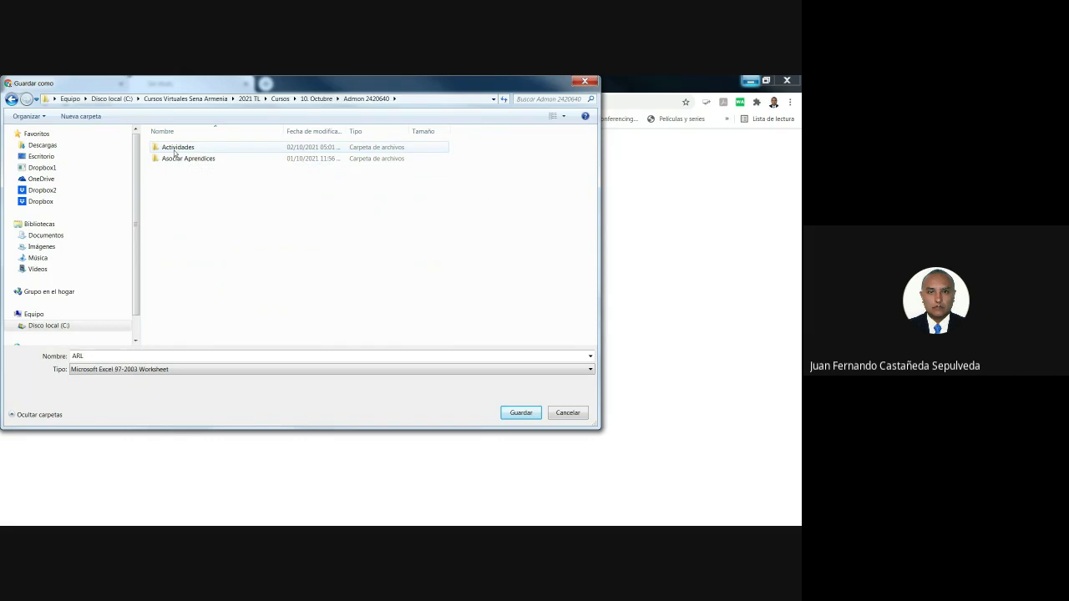
{"action": "double_click", "coordinate": [176, 151]}
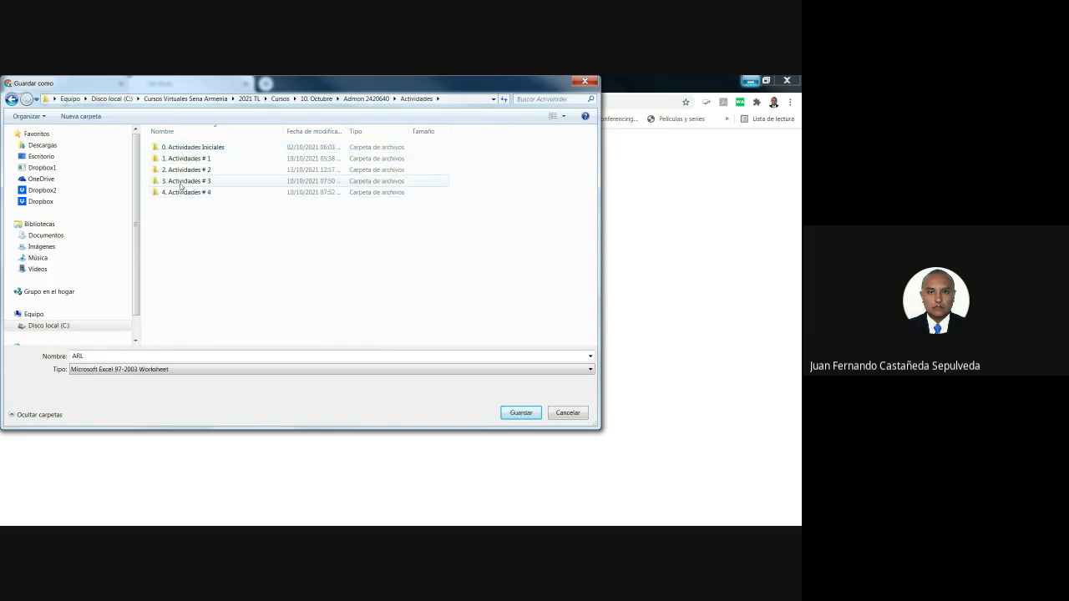
{"action": "double_click", "coordinate": [180, 182]}
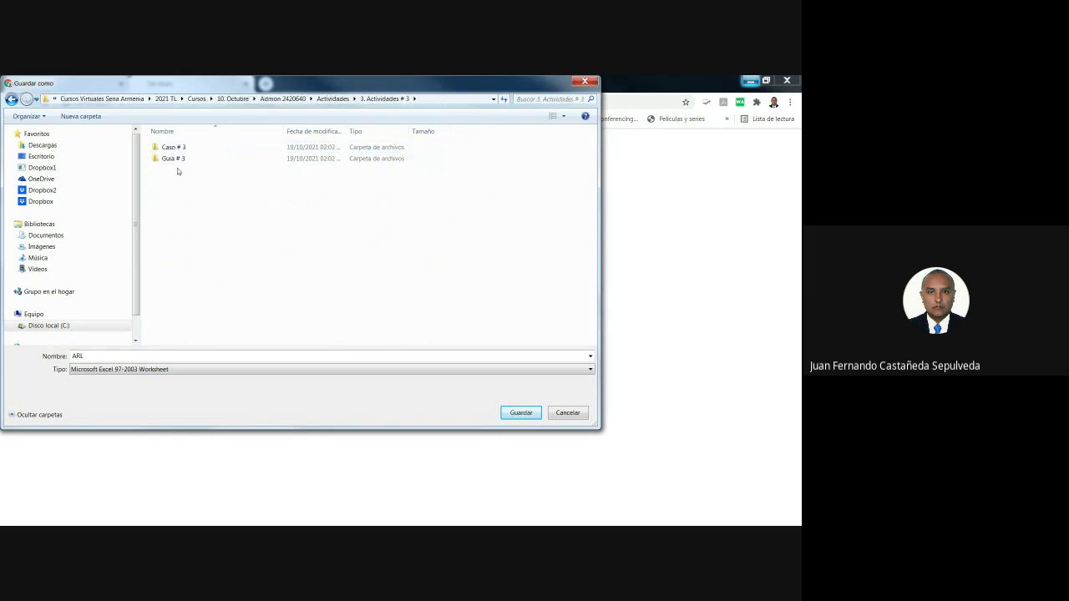
{"action": "left_click", "coordinate": [173, 150]}
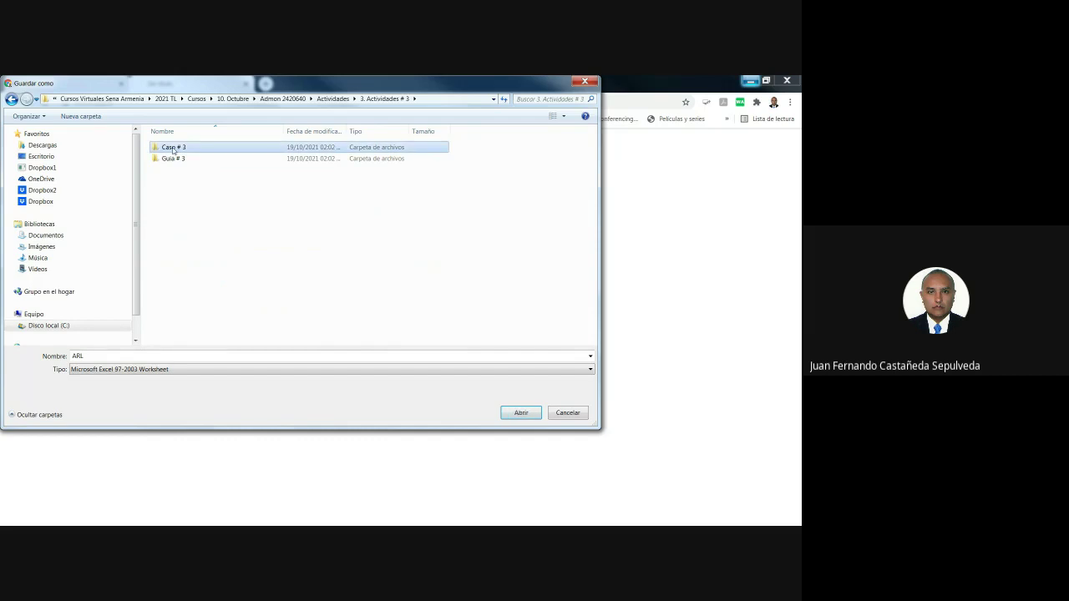
{"action": "double_click", "coordinate": [173, 149]}
Create a 'Formotos SS' folder in Caso # 3 and save ARL there as an Excel 97-2003 worksheet
{"action": "right_click", "coordinate": [157, 161]}
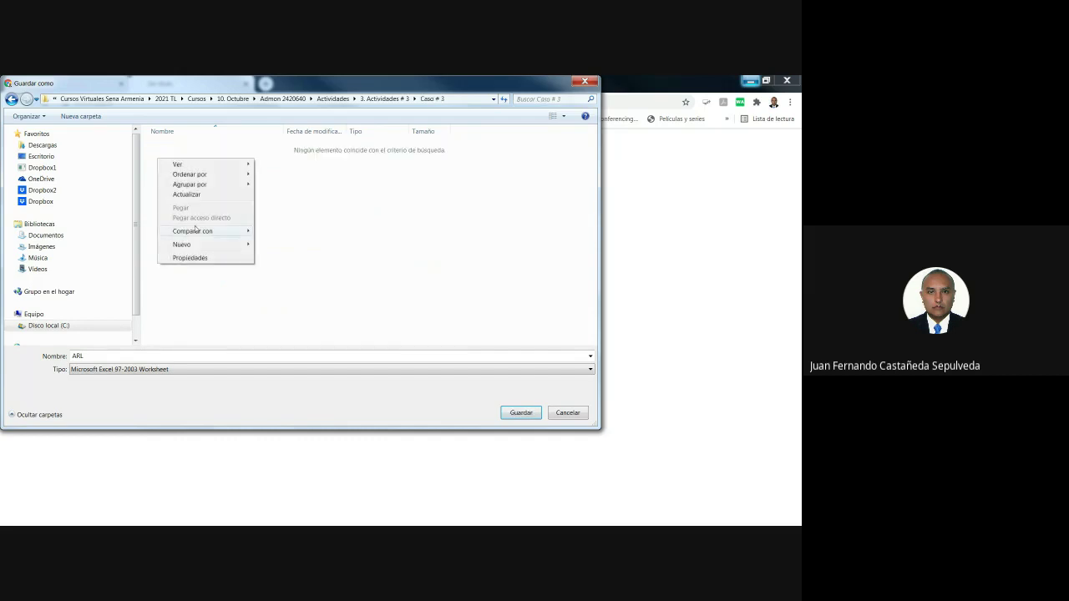
{"action": "mouse_move", "coordinate": [196, 251]}
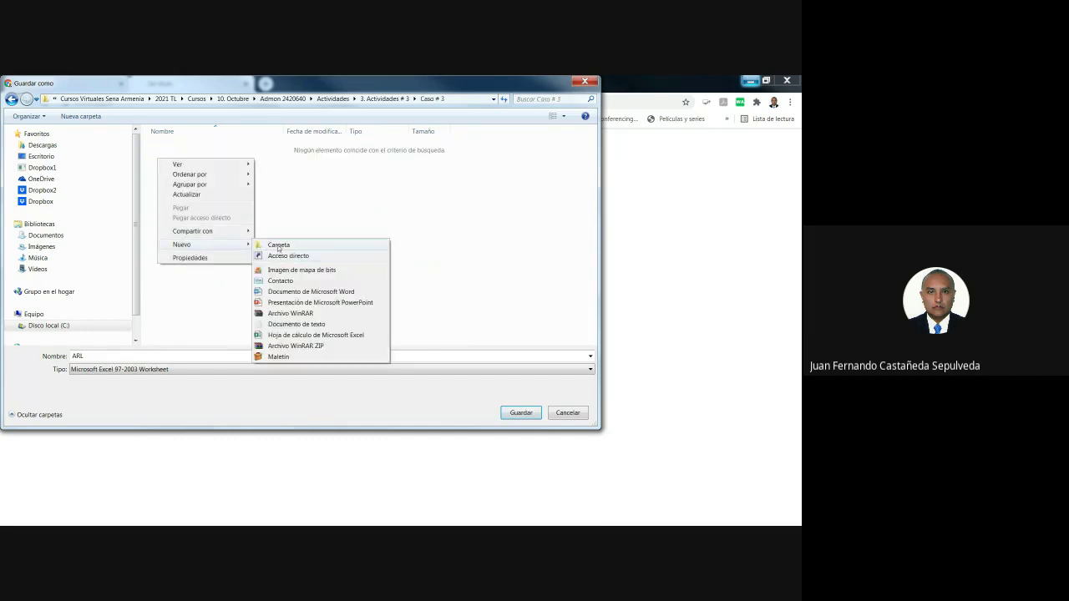
{"action": "left_click", "coordinate": [278, 246]}
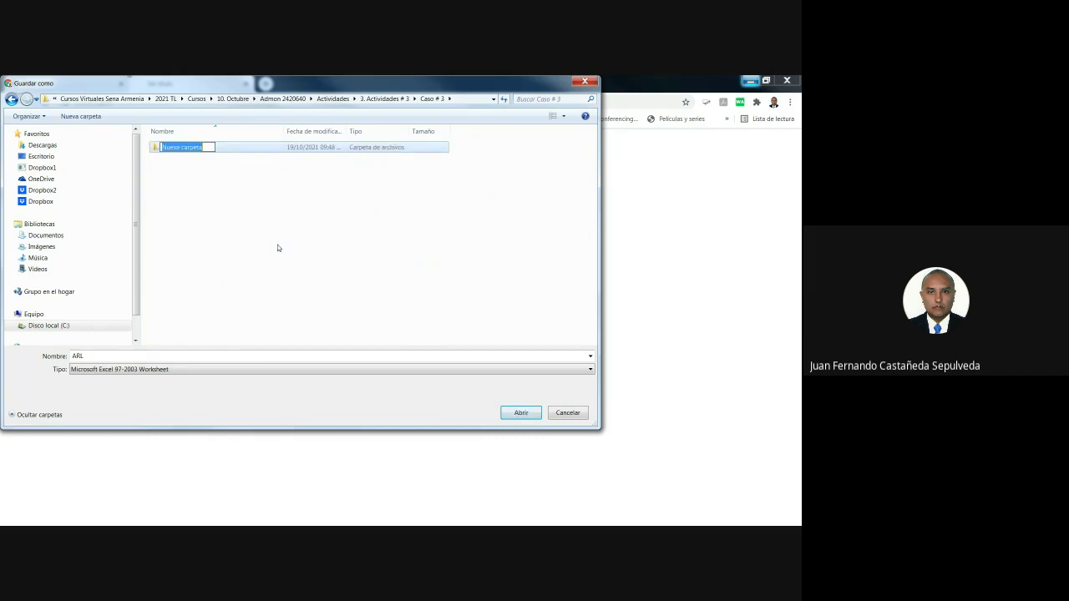
{"action": "type", "text": "Formotos SS"}
{"action": "key", "text": "Return"}
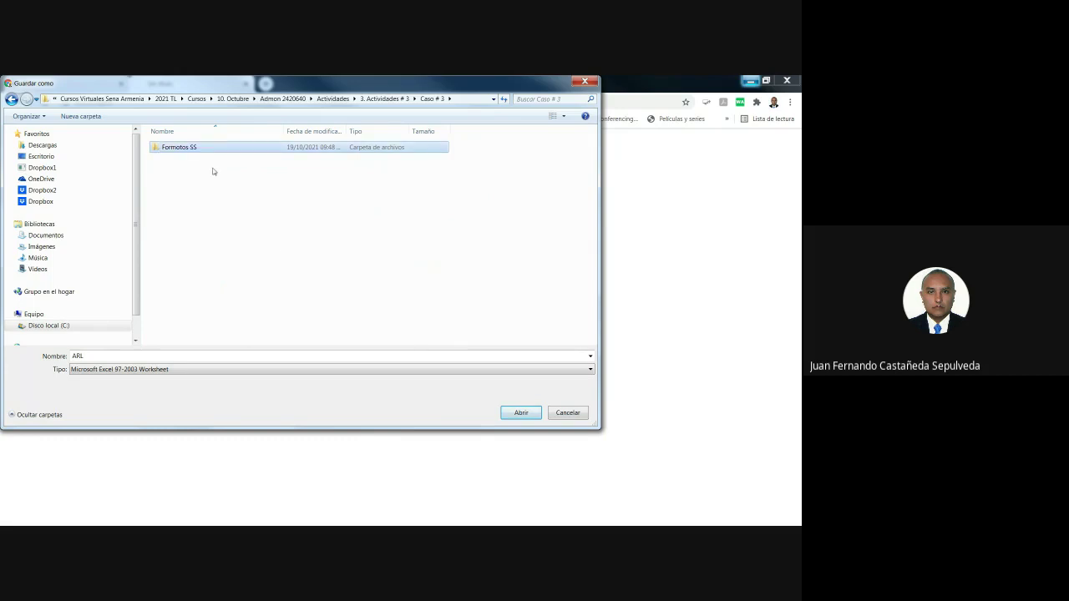
{"action": "key", "text": "Return"}
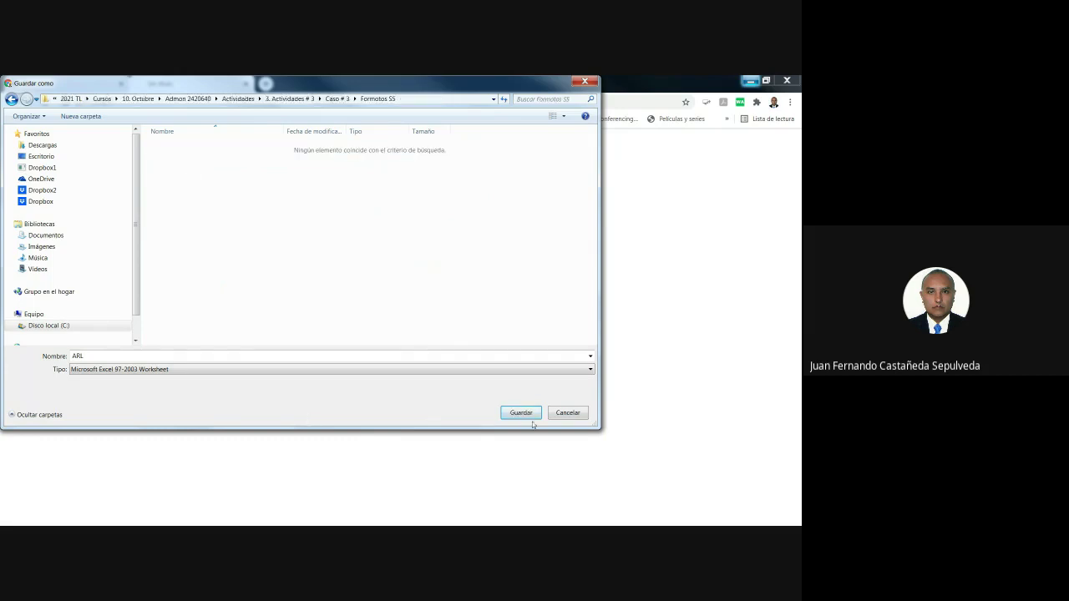
{"action": "left_click", "coordinate": [521, 412]}
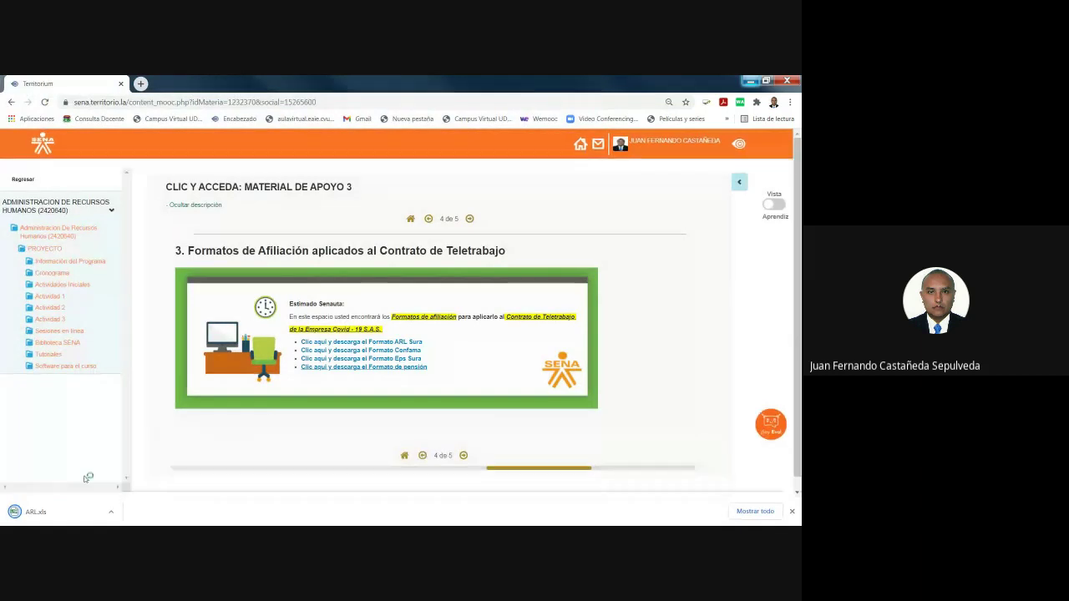
Use Chrome's download bar to show ARL.xls in its Formotos SS folder
{"action": "left_click", "coordinate": [110, 512]}
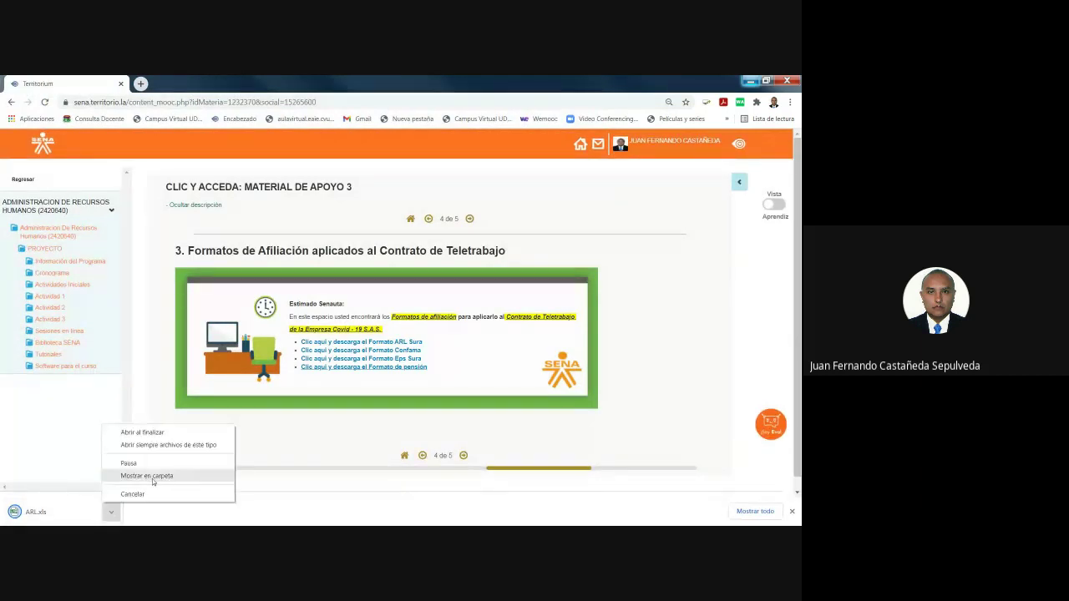
{"action": "left_click", "coordinate": [152, 478]}
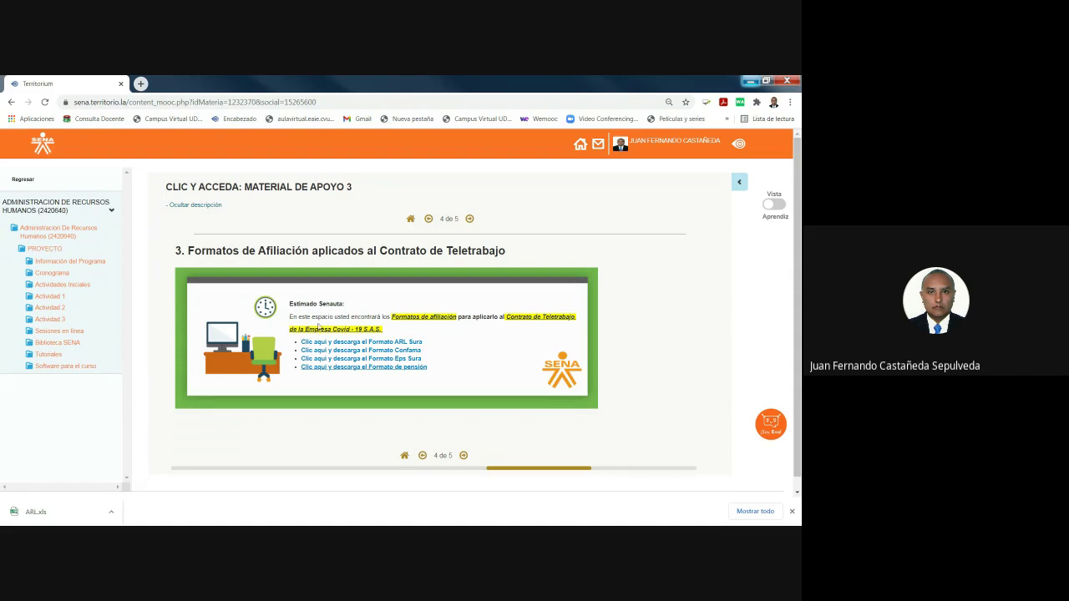
{"action": "left_click", "coordinate": [111, 512]}
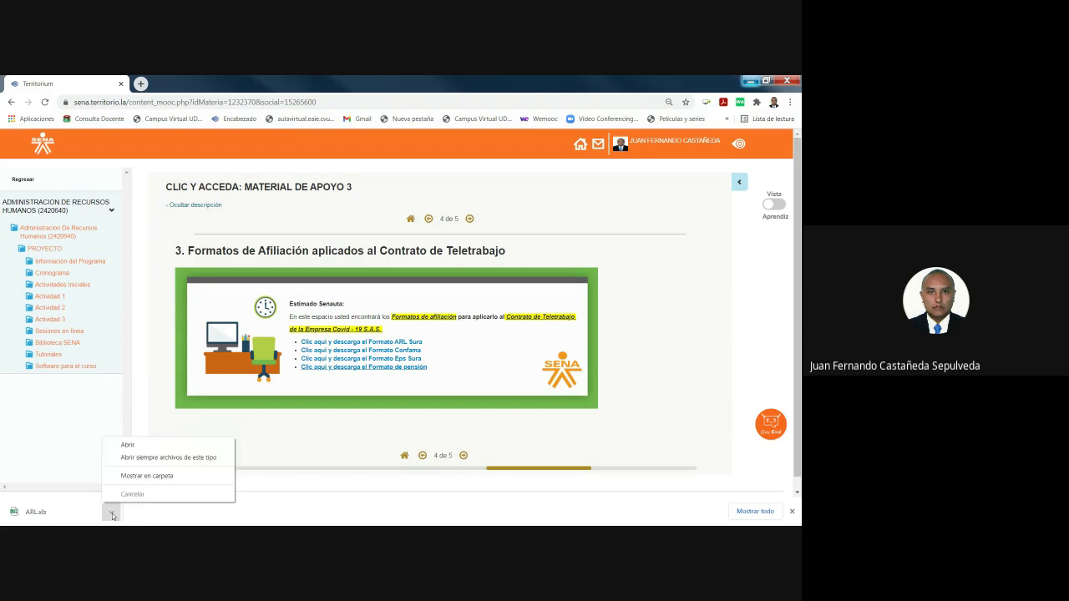
{"action": "left_click", "coordinate": [164, 480]}
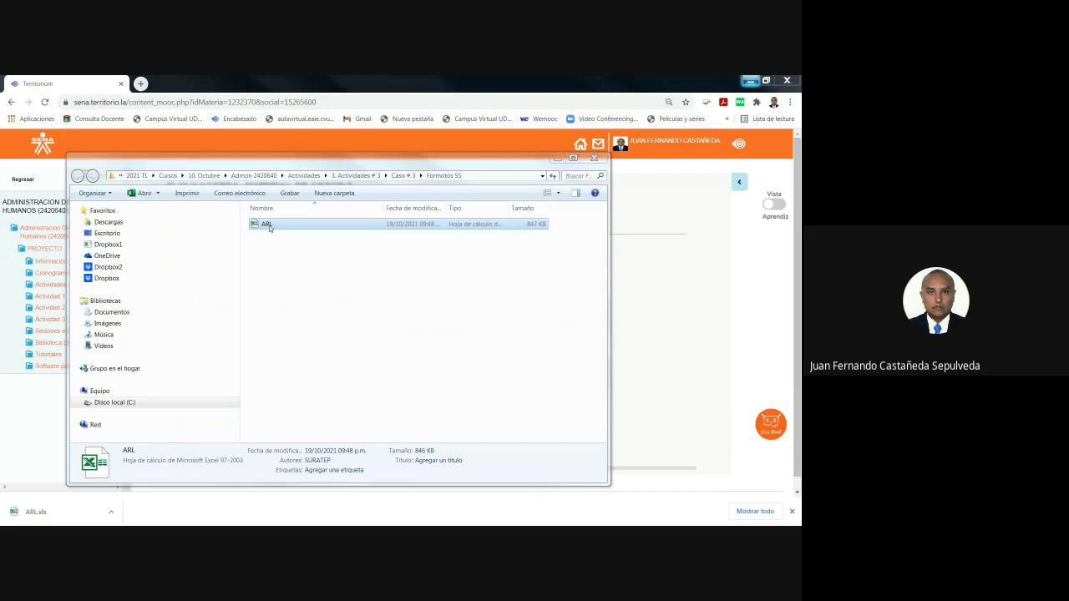
Open ARL.xls in Excel, maximize the window and show the Ingresos y retiros sheet
{"action": "double_click", "coordinate": [266, 223]}
{"action": "double_click", "coordinate": [267, 225]}
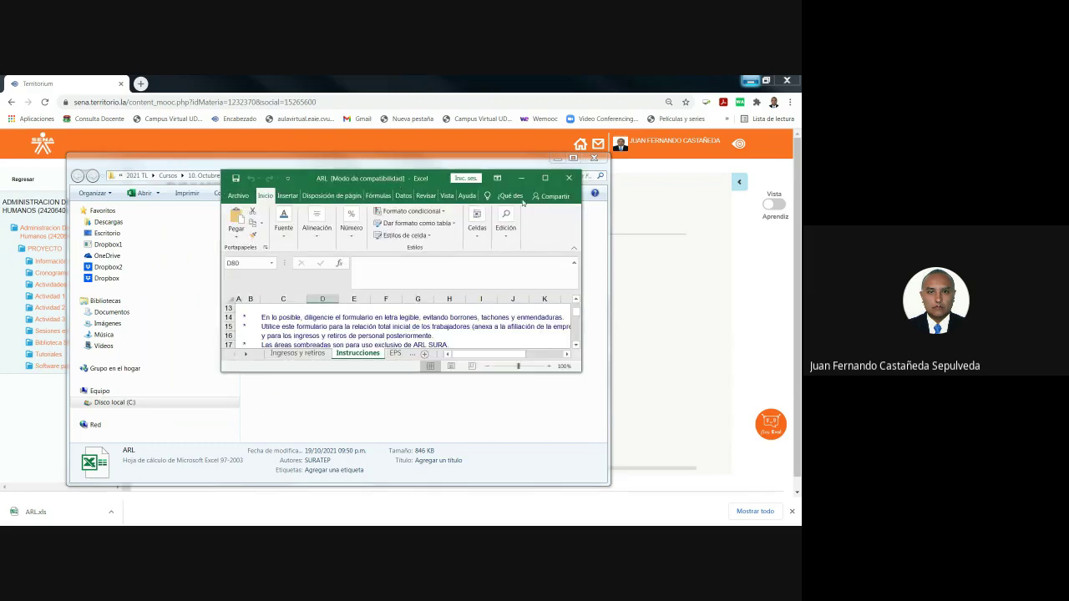
{"action": "left_click", "coordinate": [545, 178]}
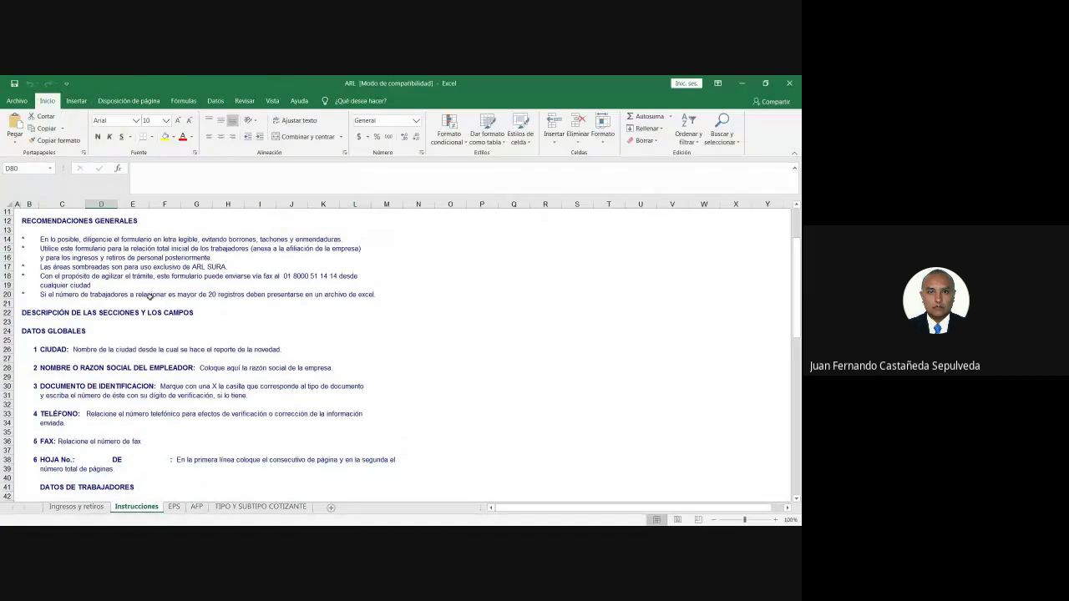
{"action": "left_click", "coordinate": [82, 507]}
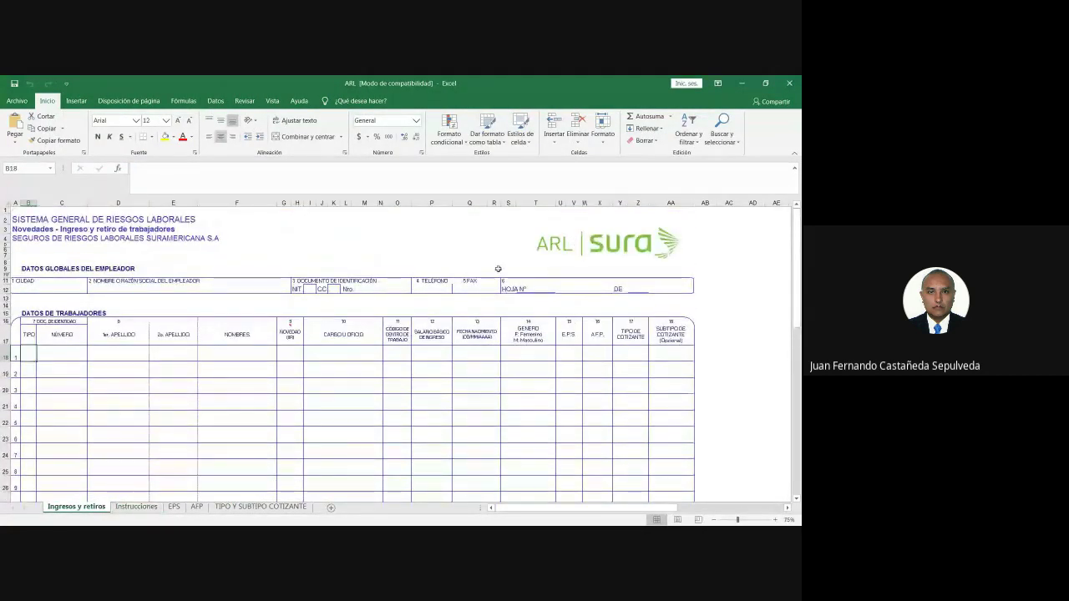
Scroll through the Instrucciones sheet's general recommendations and field descriptions
{"action": "left_click", "coordinate": [136, 507]}
{"action": "scroll", "coordinate": [86, 361], "scroll_direction": "down", "scroll_amount": 3}
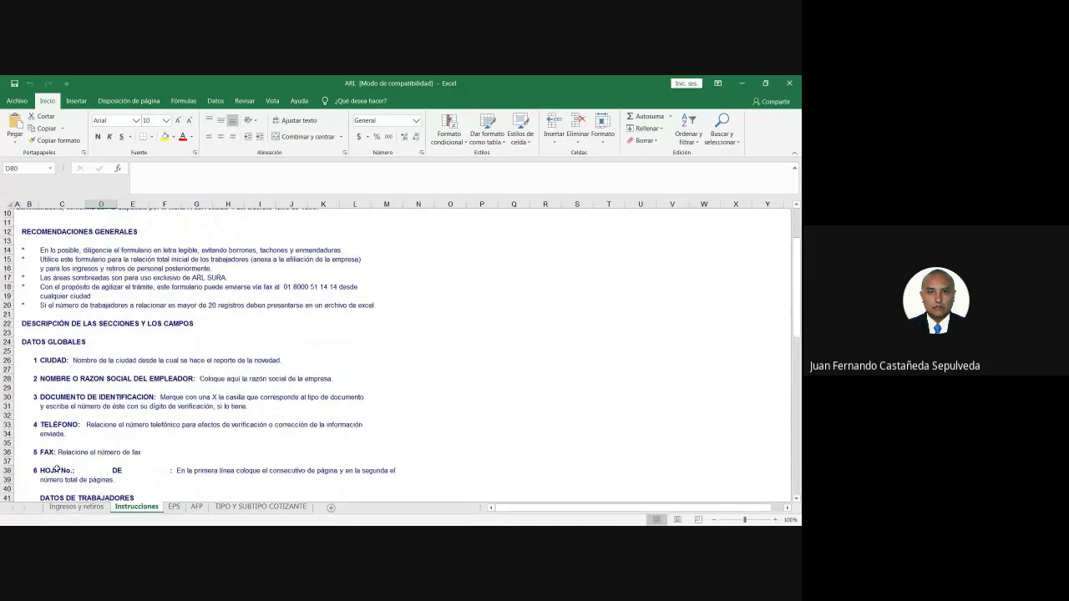
{"action": "scroll", "coordinate": [58, 471], "scroll_direction": "down", "scroll_amount": 3}
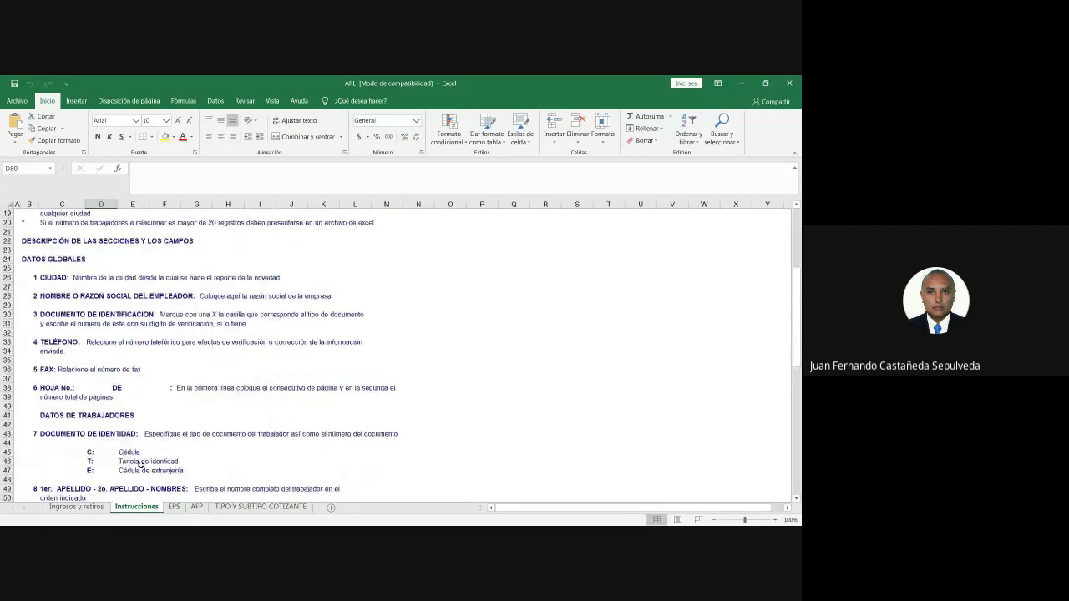
{"action": "scroll", "coordinate": [109, 440], "scroll_direction": "down", "scroll_amount": 6}
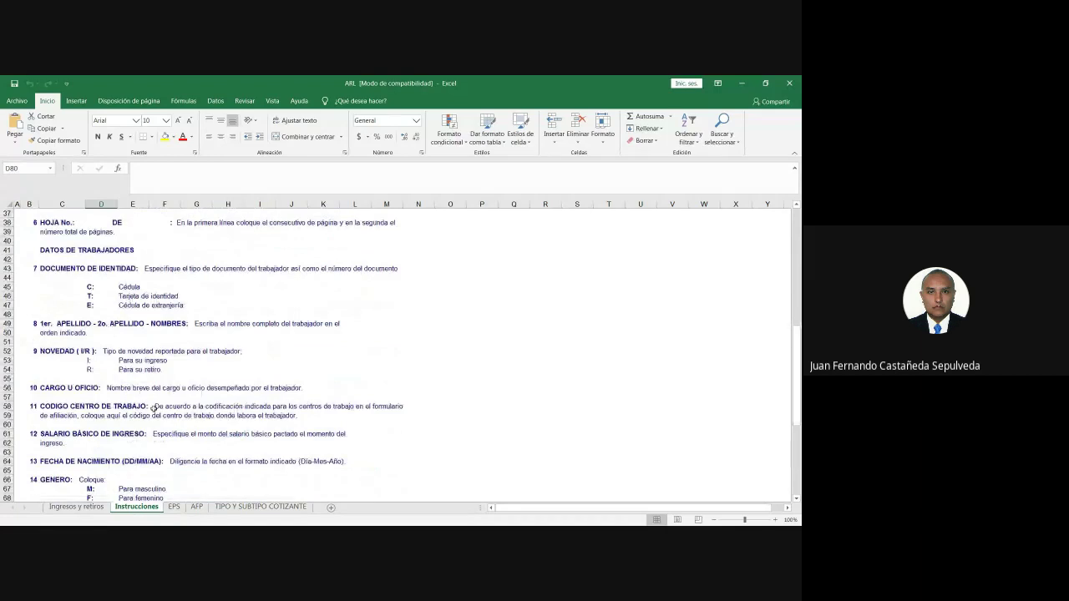
{"action": "scroll", "coordinate": [146, 397], "scroll_direction": "down", "scroll_amount": 4}
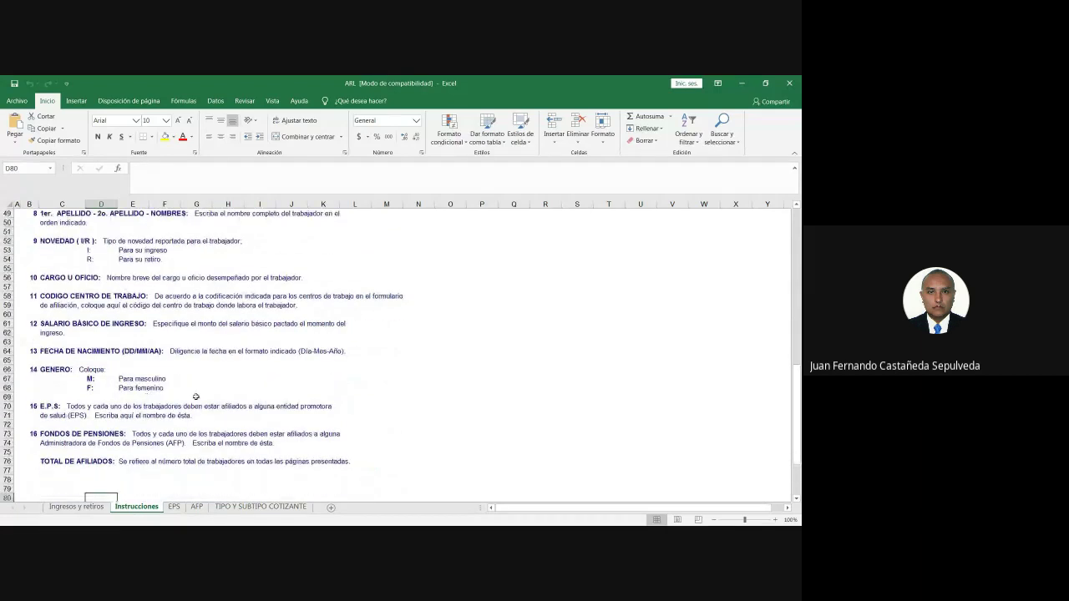
{"action": "scroll", "coordinate": [196, 397], "scroll_direction": "up", "scroll_amount": 16}
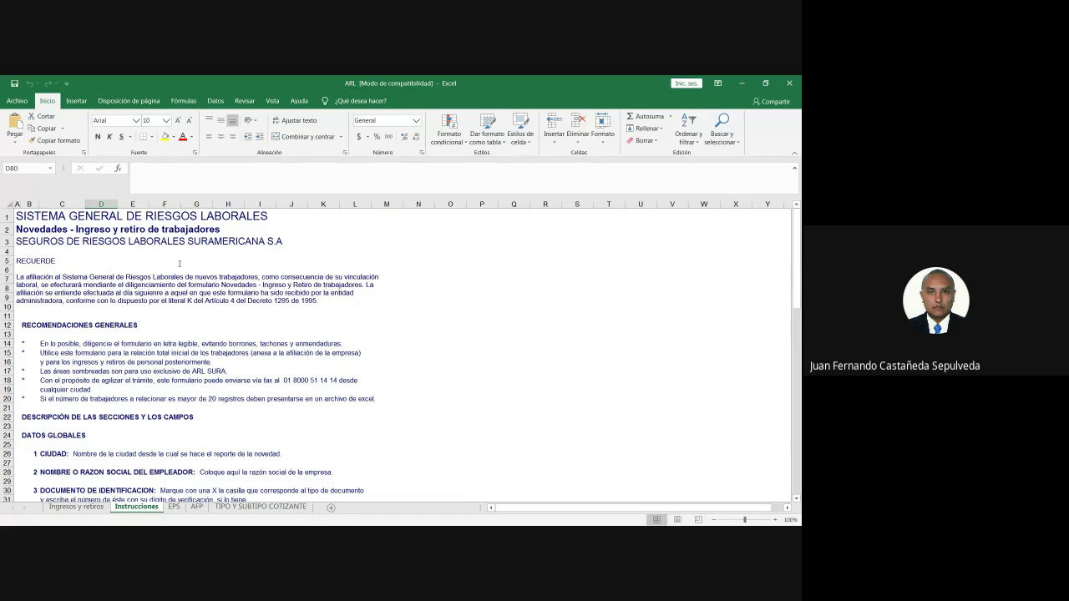
{"action": "scroll", "coordinate": [357, 313], "scroll_direction": "down", "scroll_amount": 2}
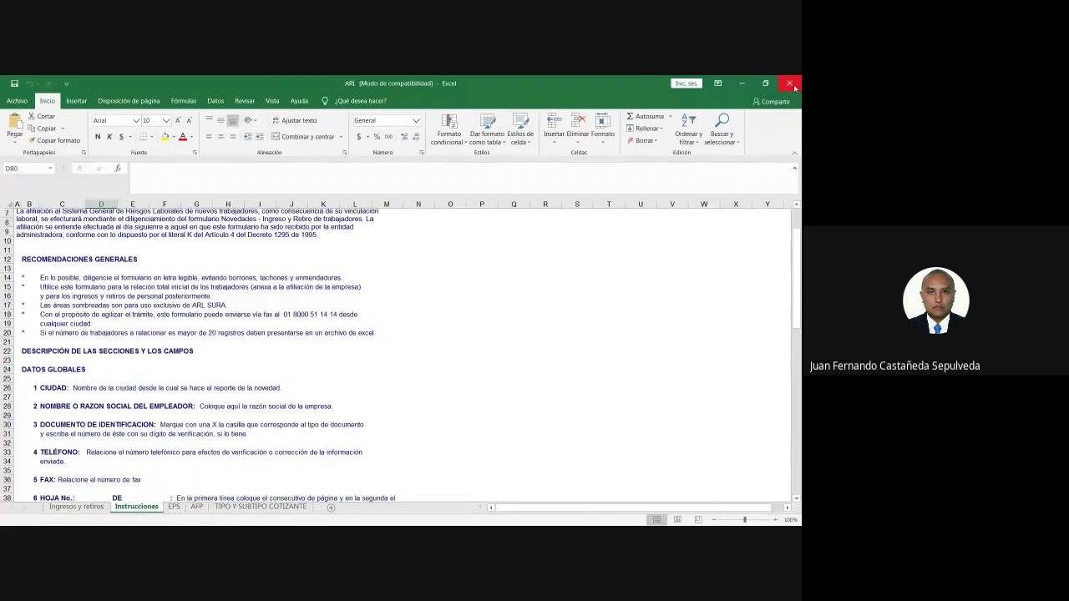
Scroll the EPS insurer list down to select SURA EPS, then show the AFP pension fund sheet
{"action": "left_click", "coordinate": [174, 507]}
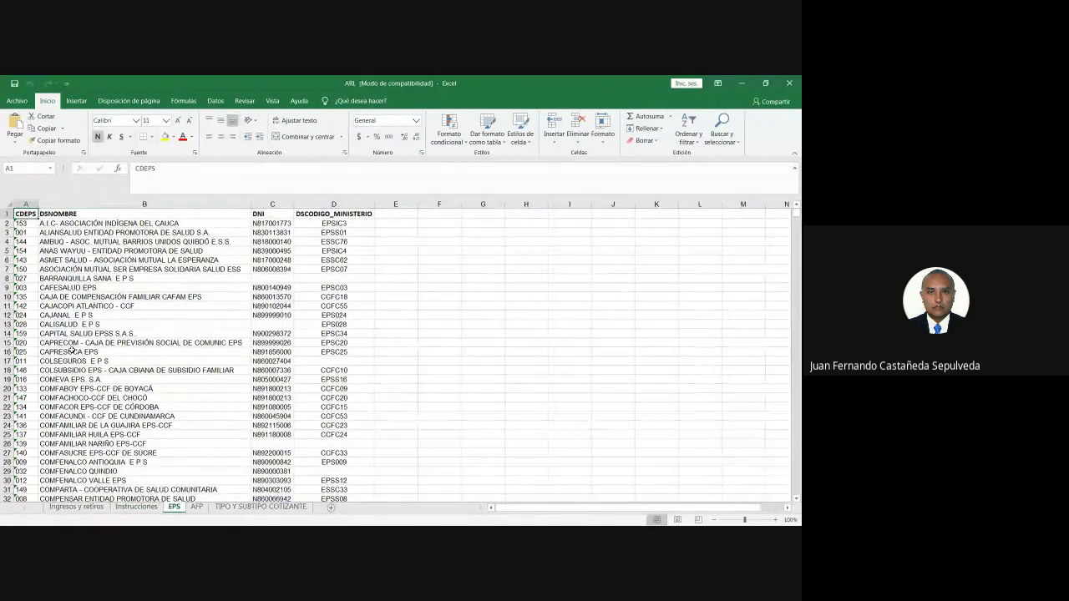
{"action": "scroll", "coordinate": [62, 431], "scroll_direction": "down", "scroll_amount": 1}
{"action": "scroll", "coordinate": [62, 431], "scroll_direction": "down", "scroll_amount": 2}
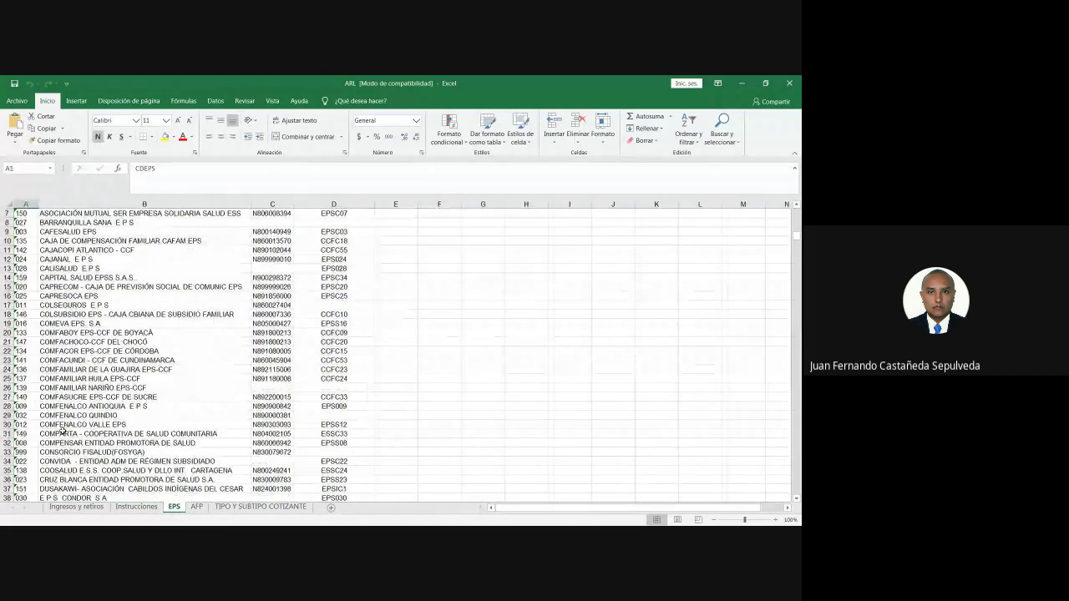
{"action": "scroll", "coordinate": [63, 431], "scroll_direction": "down", "scroll_amount": 4}
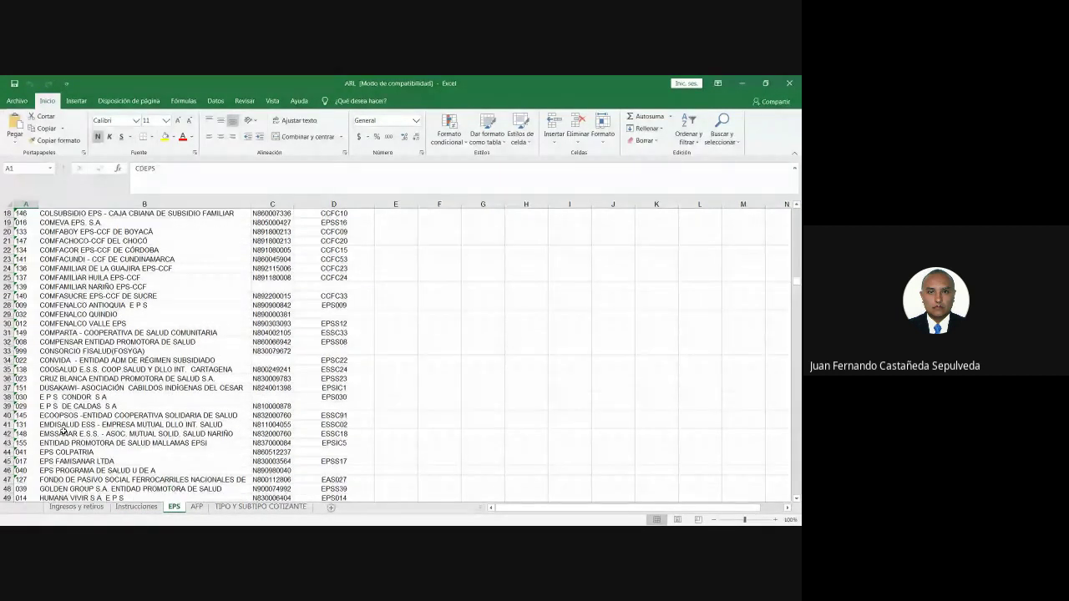
{"action": "scroll", "coordinate": [63, 431], "scroll_direction": "down", "scroll_amount": 2}
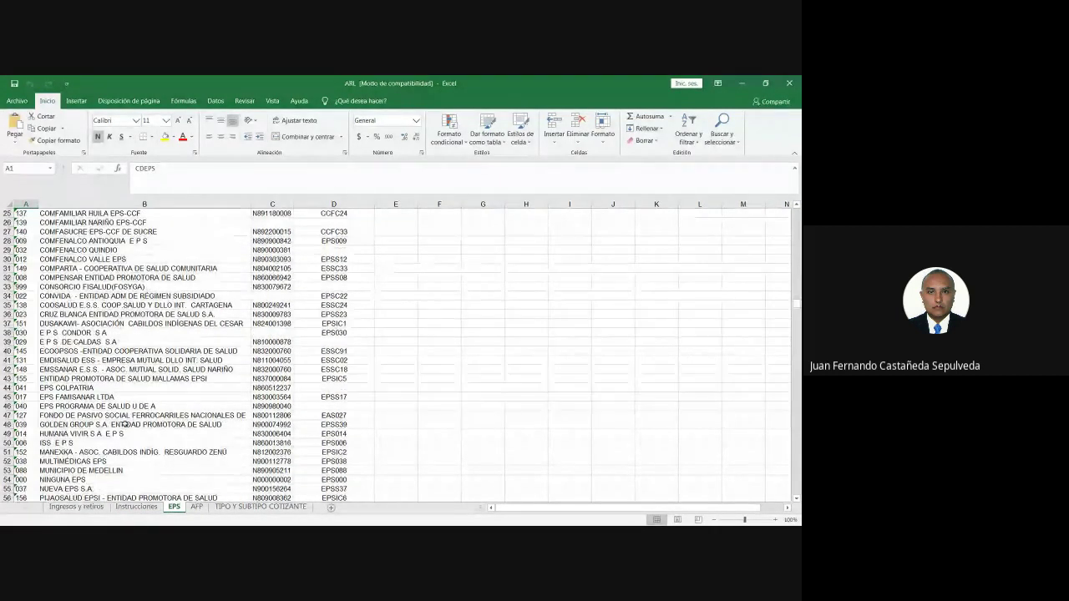
{"action": "scroll", "coordinate": [124, 424], "scroll_direction": "down", "scroll_amount": 2}
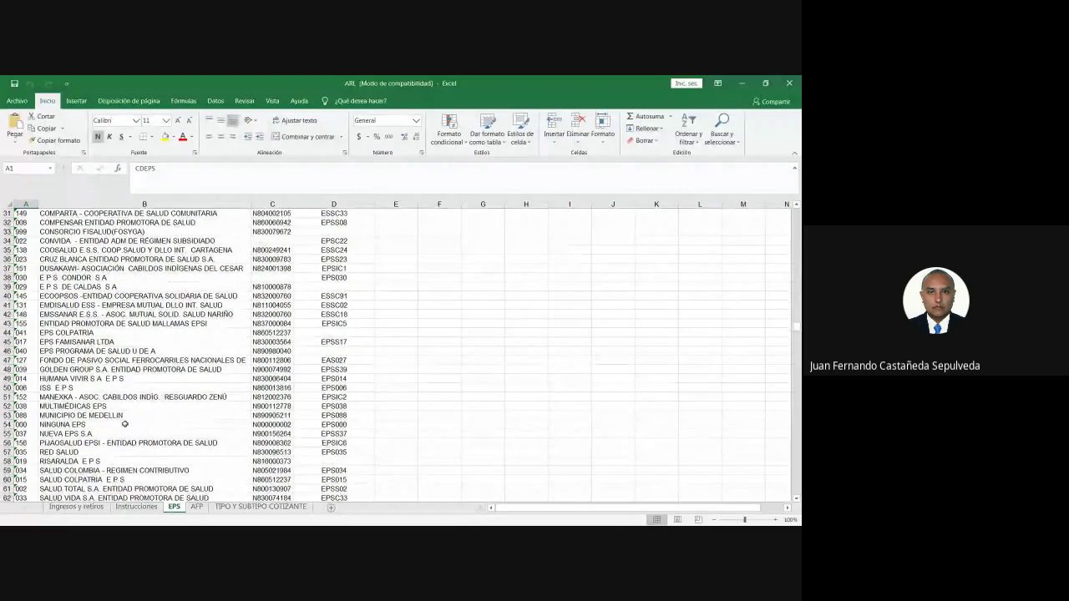
{"action": "scroll", "coordinate": [124, 424], "scroll_direction": "down", "scroll_amount": 2}
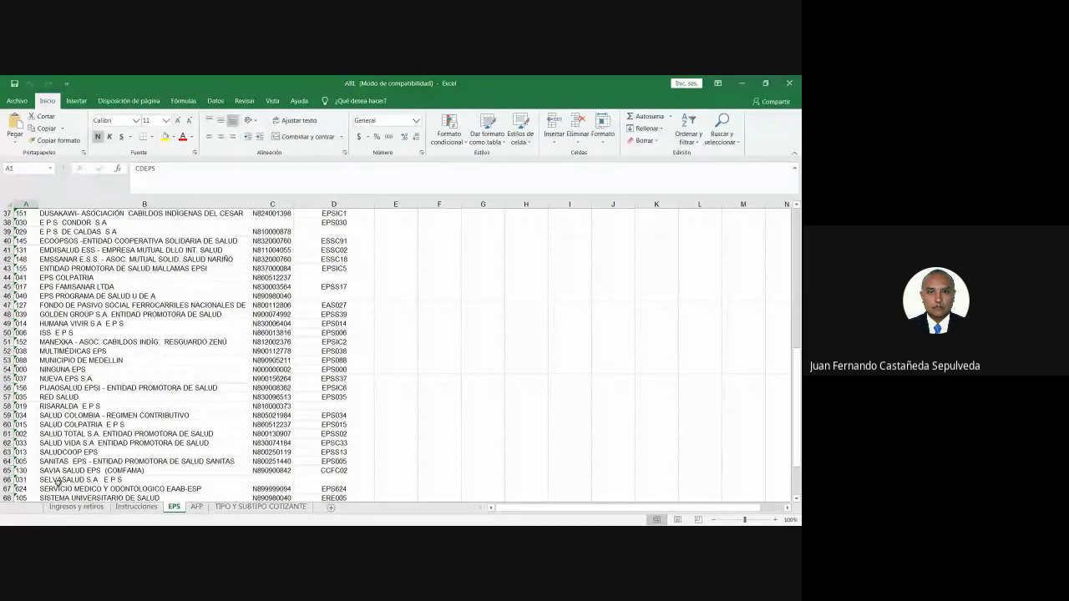
{"action": "scroll", "coordinate": [58, 483], "scroll_direction": "down", "scroll_amount": 1}
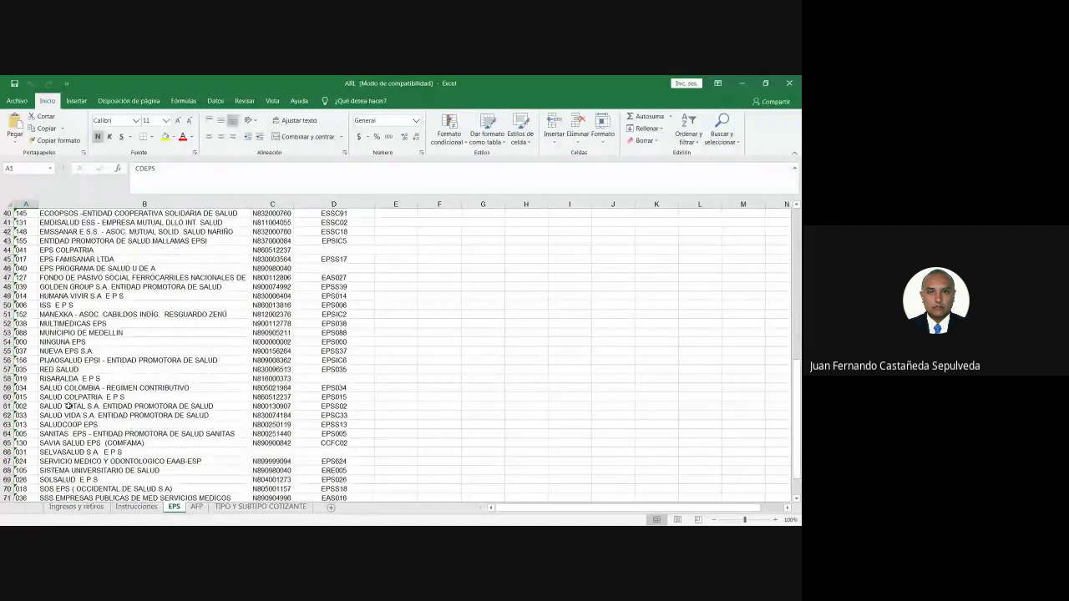
{"action": "scroll", "coordinate": [66, 434], "scroll_direction": "down", "scroll_amount": 2}
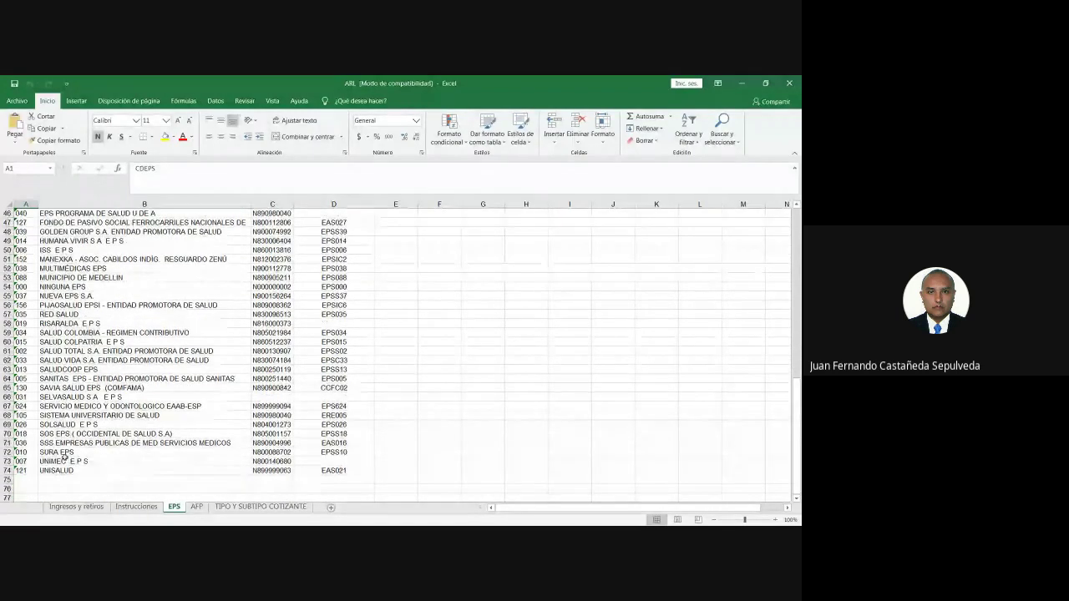
{"action": "left_click", "coordinate": [63, 453]}
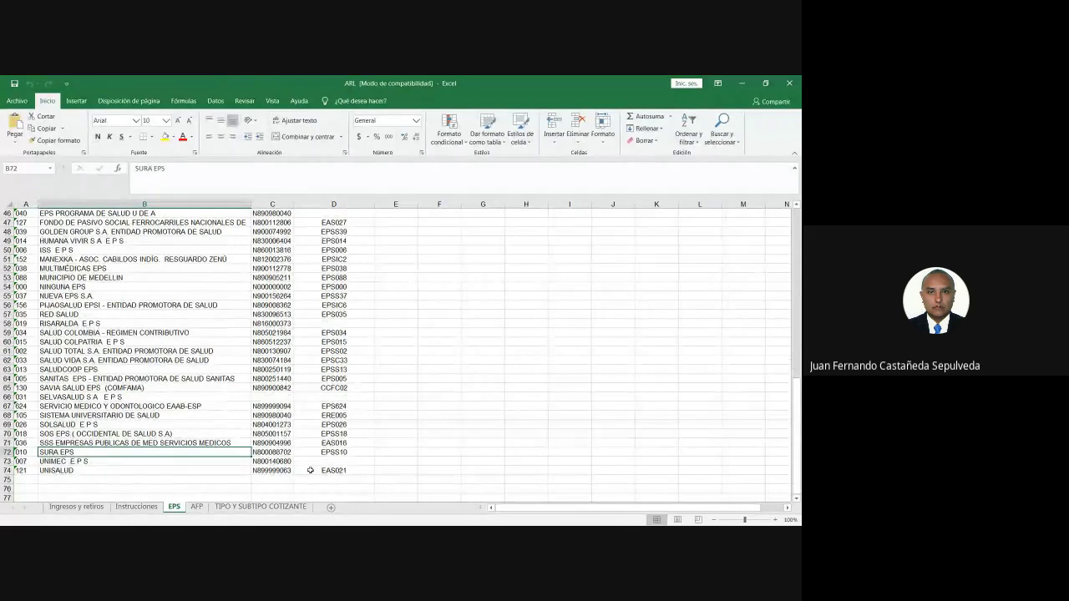
{"action": "left_click", "coordinate": [197, 507]}
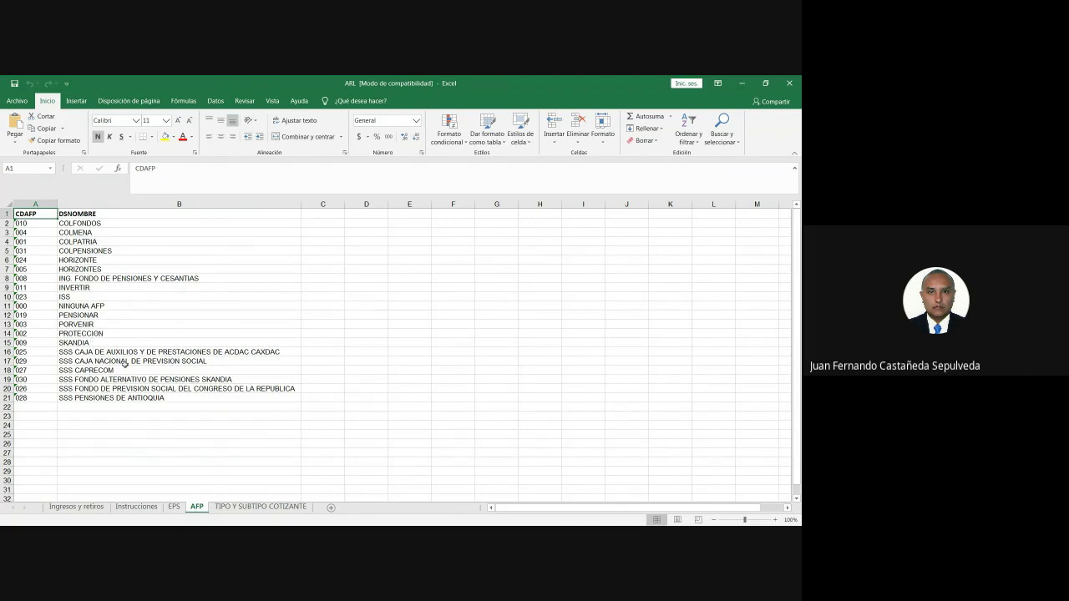
Check the PROTECCION code and name in the AFP list, then show the TIPO Y SUBTIPO COTIZANTE sheet
{"action": "left_click", "coordinate": [30, 334]}
{"action": "left_click", "coordinate": [84, 335]}
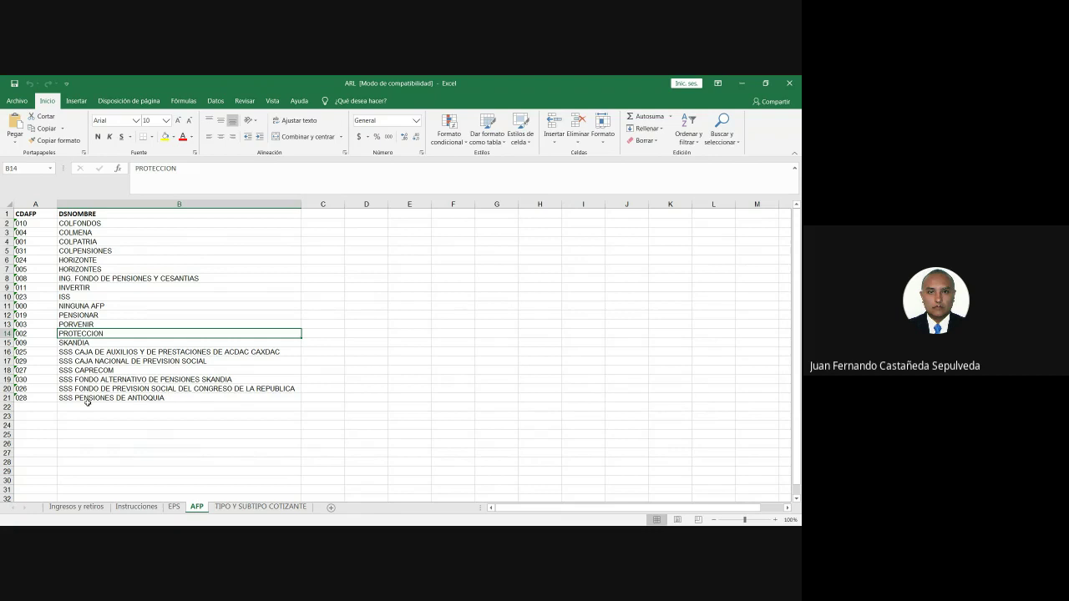
{"action": "left_click", "coordinate": [280, 452]}
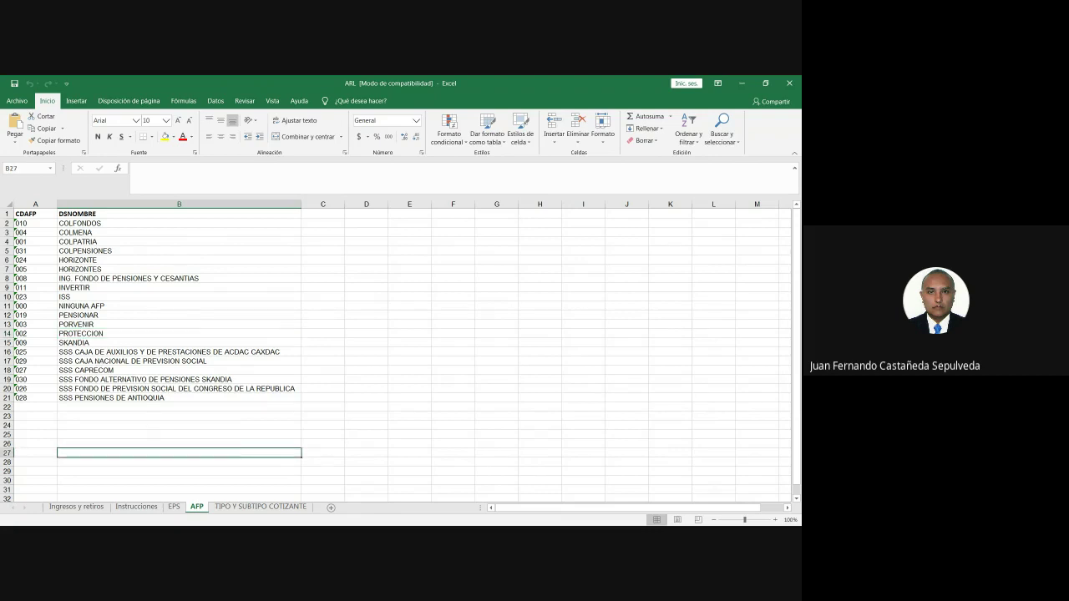
{"action": "left_click", "coordinate": [260, 507]}
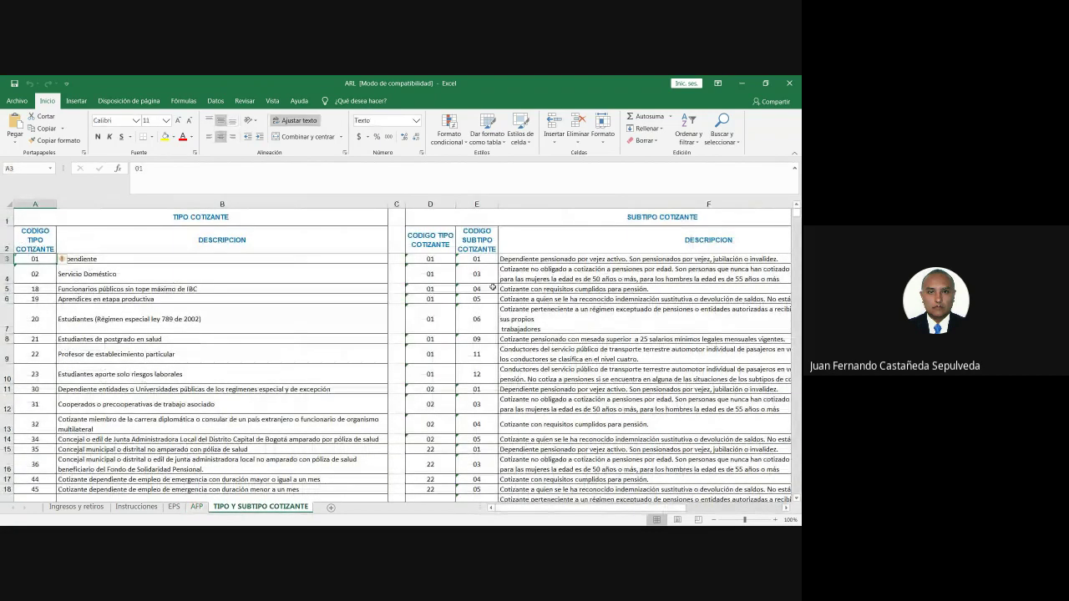
Inspect the Dependiente type and first subtype codes, then zoom the sheet to 130%
{"action": "scroll", "coordinate": [413, 285], "scroll_direction": "down", "scroll_amount": 9}
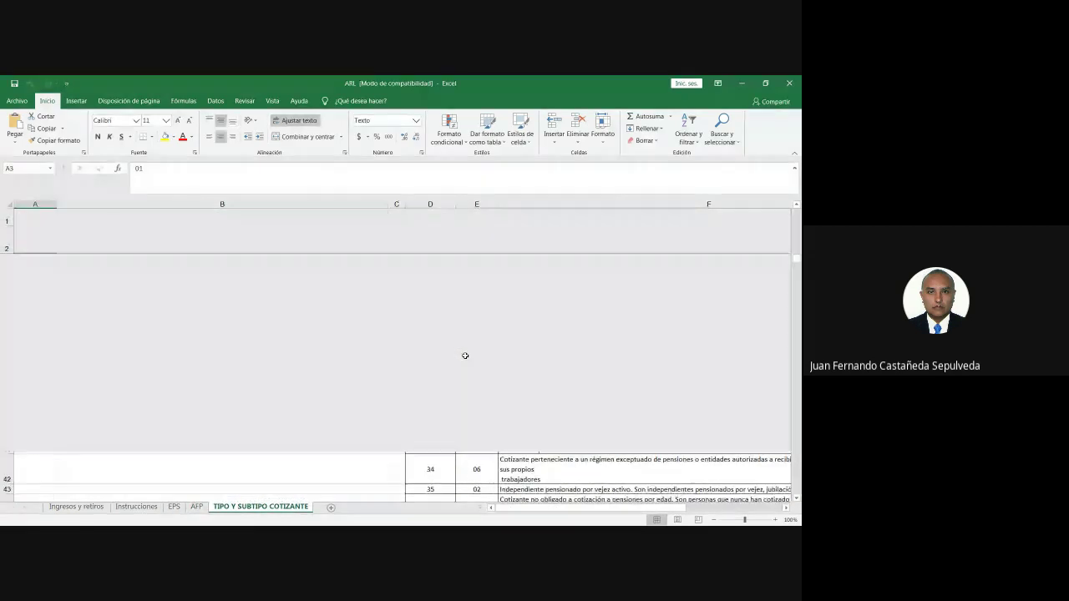
{"action": "scroll", "coordinate": [465, 355], "scroll_direction": "up", "scroll_amount": 9}
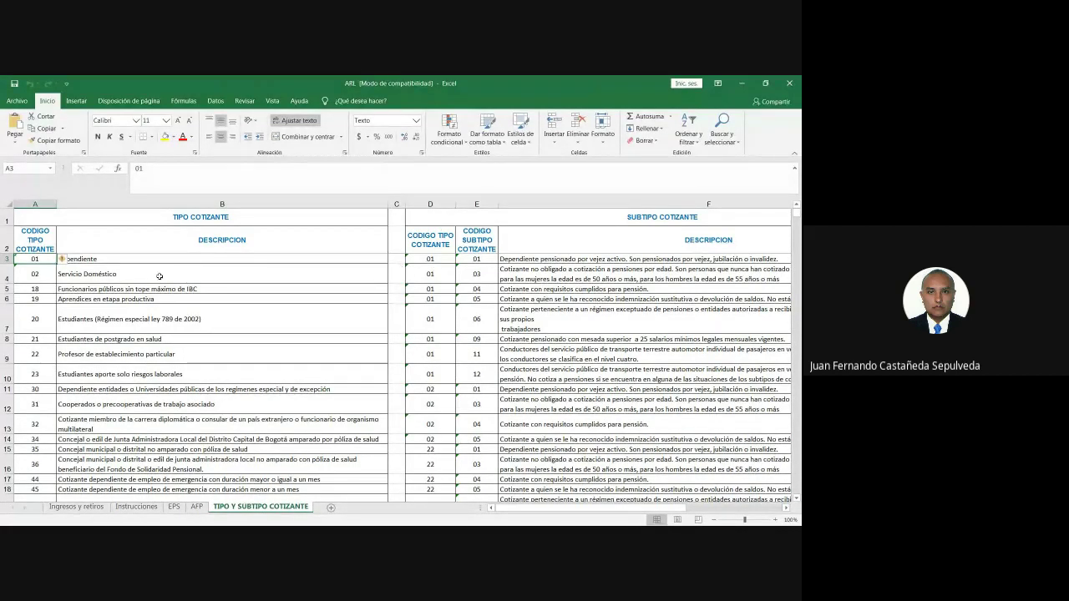
{"action": "mouse_move", "coordinate": [61, 263]}
{"action": "left_click", "coordinate": [103, 261]}
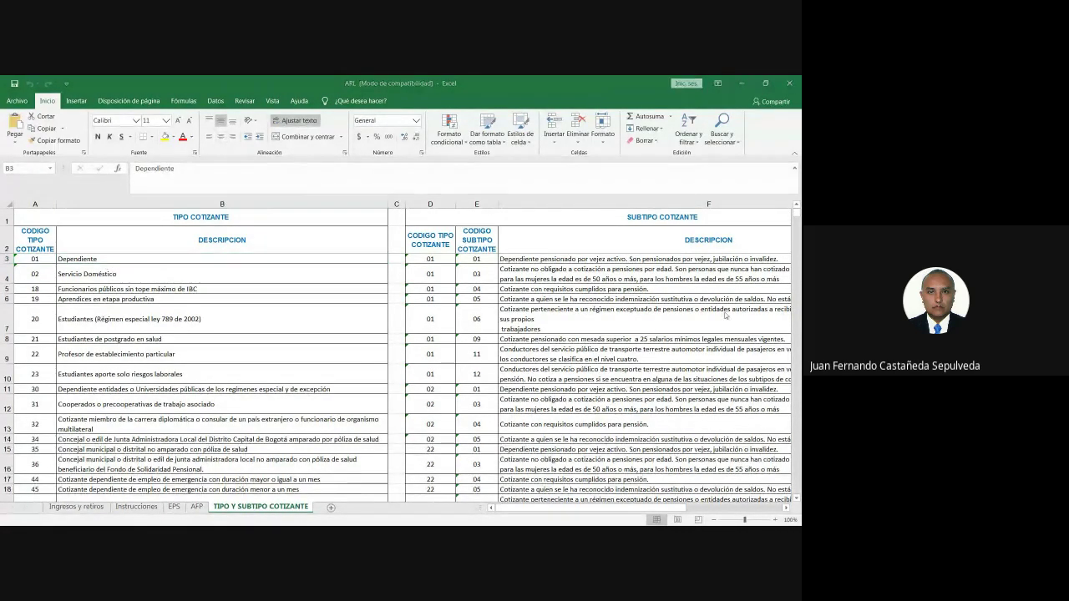
{"action": "left_click", "coordinate": [428, 260]}
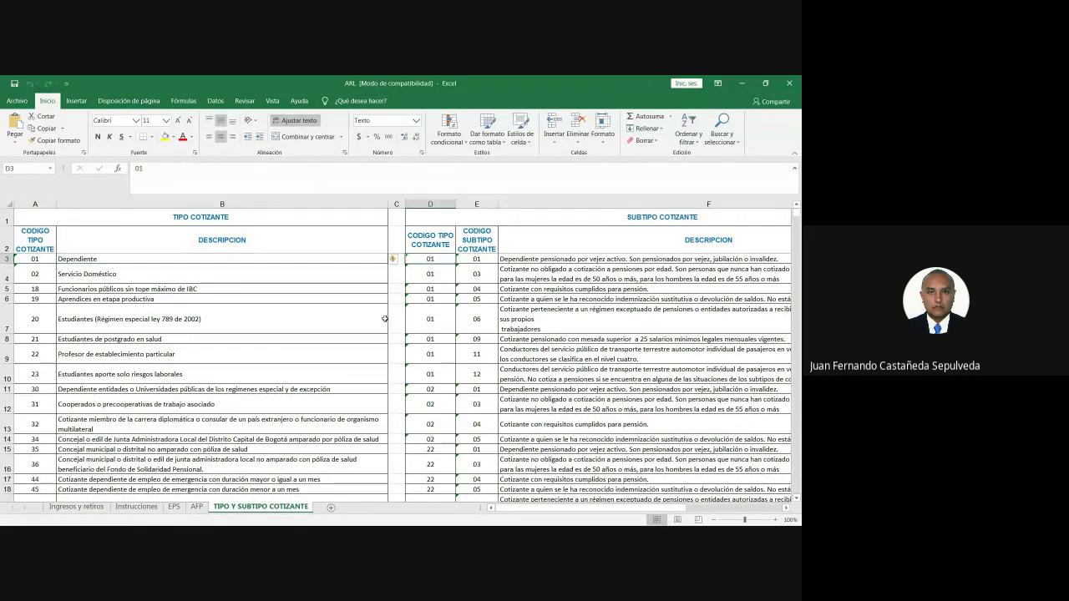
{"action": "left_click", "coordinate": [484, 261]}
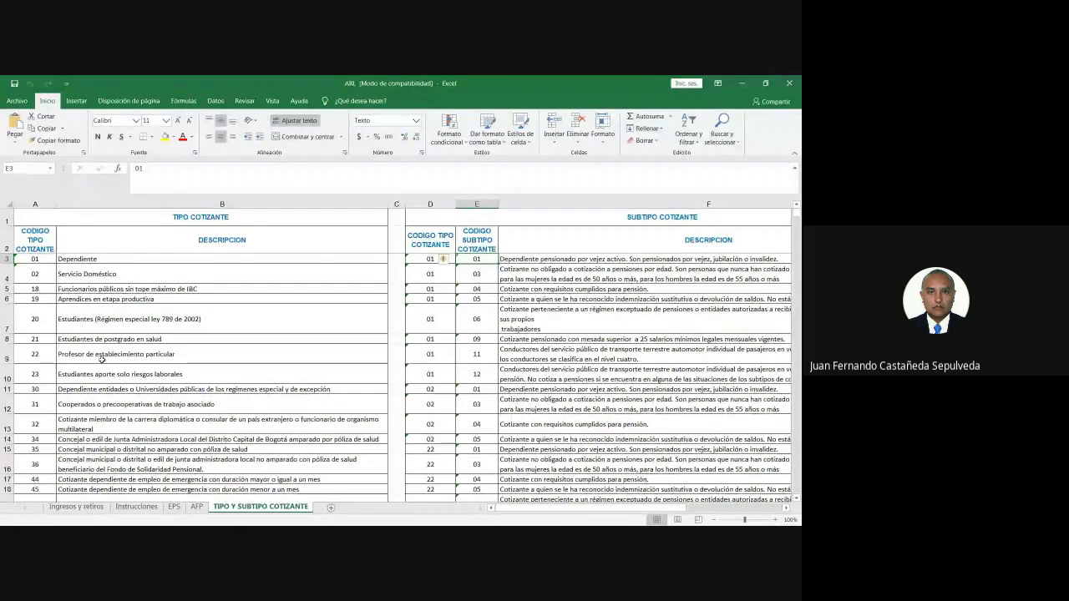
{"action": "left_click", "coordinate": [776, 519]}
{"action": "left_click", "coordinate": [776, 519]}
{"action": "left_click", "coordinate": [776, 520]}
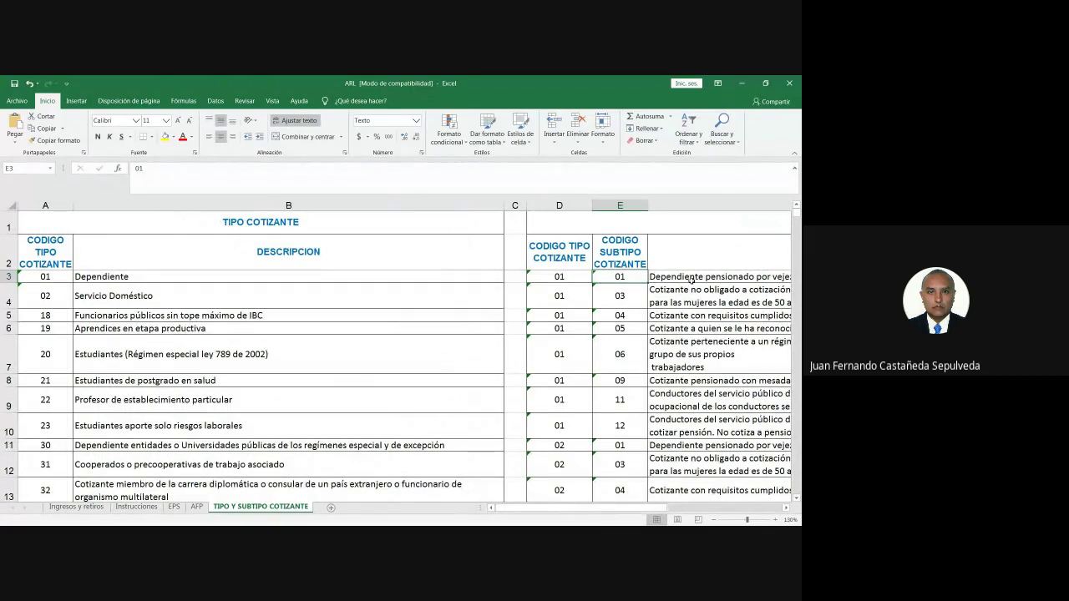
Close the ARL workbook, open the 'Formato Confama' PDF from the course page and maximize its window
{"action": "left_click", "coordinate": [788, 84]}
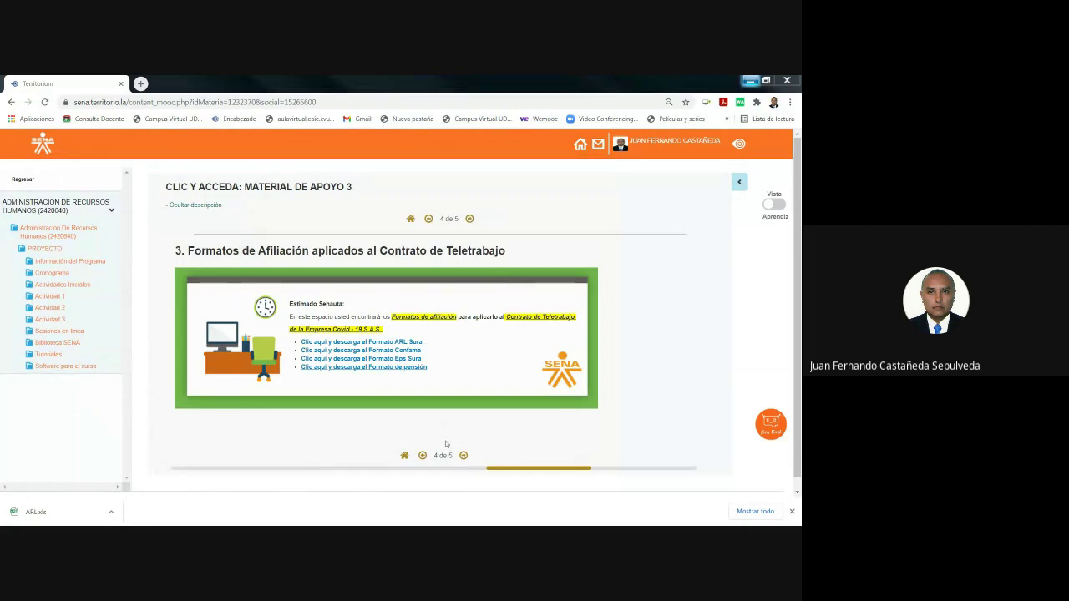
{"action": "left_click", "coordinate": [377, 353]}
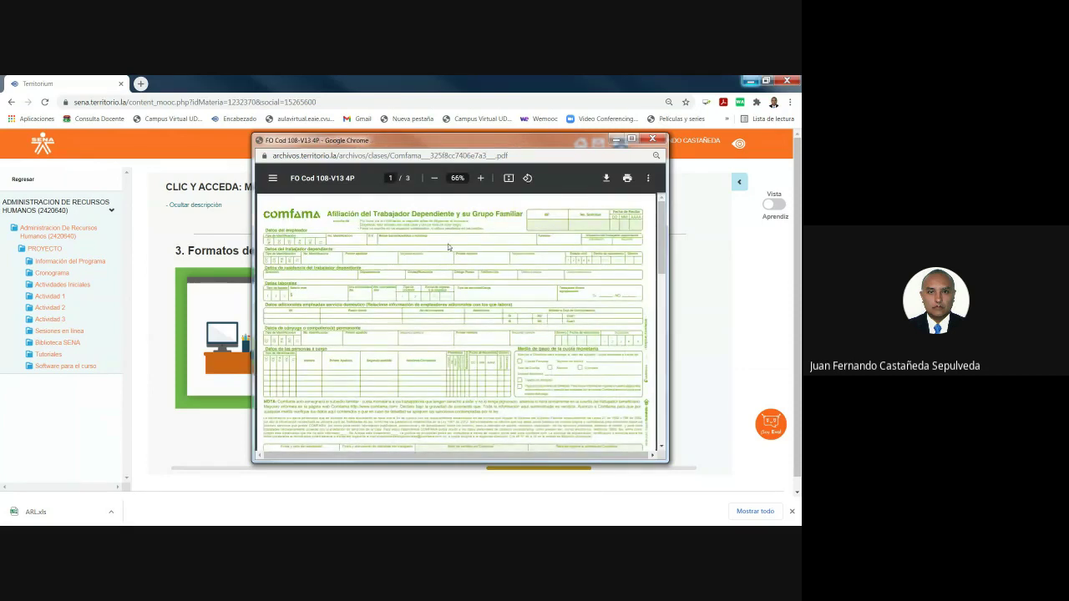
{"action": "left_click", "coordinate": [632, 139]}
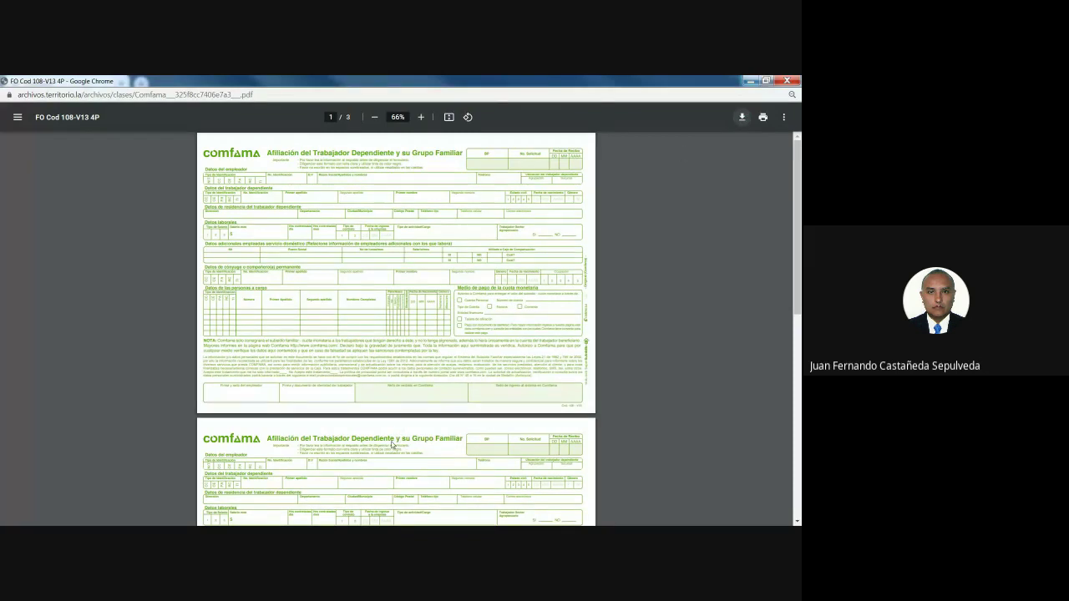
Save a copy of the Comfama PDF with the file name trimmed to Comfama
{"action": "key", "text": "ctrl+s"}
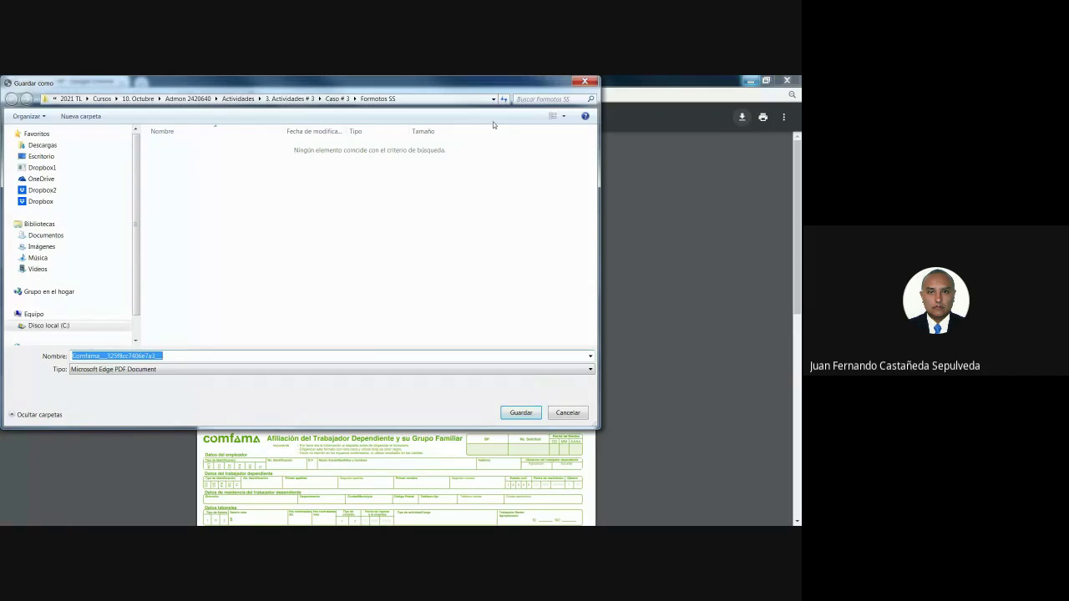
{"action": "left_click", "coordinate": [168, 355]}
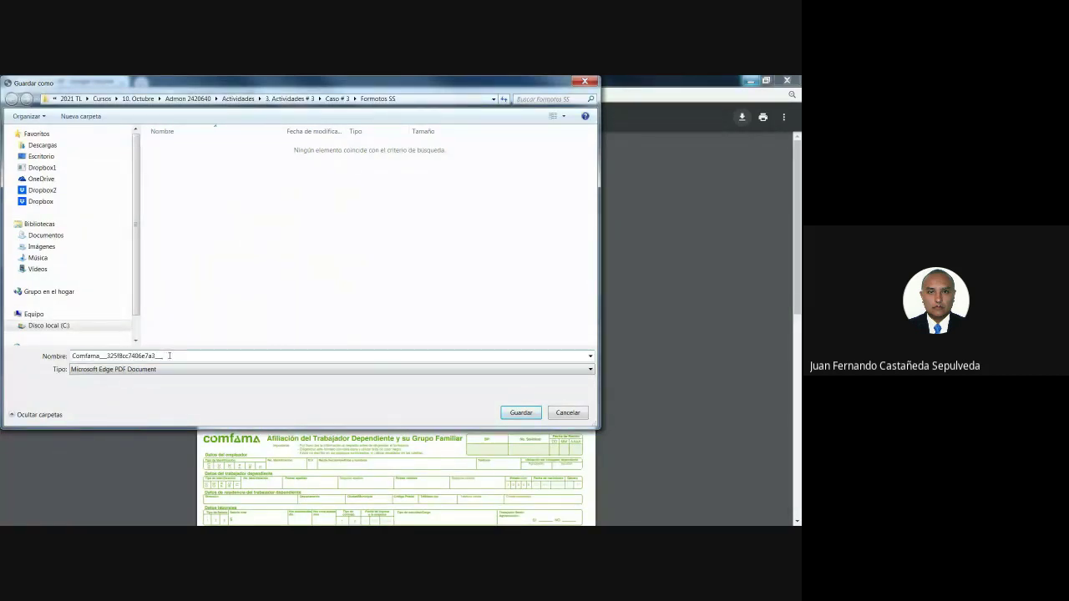
{"action": "key", "text": "BackSpace"}
{"action": "key", "text": "BackSpace"}
{"action": "key", "text": "BackSpace"}
{"action": "key", "text": "BackSpace"}
{"action": "key", "text": "BackSpace"}
{"action": "key", "text": "BackSpace"}
{"action": "key", "text": "BackSpace"}
{"action": "key", "text": "BackSpace"}
{"action": "key", "text": "BackSpace"}
{"action": "key", "text": "BackSpace"}
{"action": "key", "text": "BackSpace"}
{"action": "key", "text": "BackSpace"}
{"action": "key", "text": "BackSpace"}
{"action": "key", "text": "BackSpace"}
{"action": "key", "text": "BackSpace"}
{"action": "key", "text": "BackSpace"}
{"action": "key", "text": "BackSpace"}
{"action": "key", "text": "BackSpace"}
Save the form as Comfama.pdf and reveal it in the Formatos SS folder beside ARL
{"action": "left_click", "coordinate": [520, 412]}
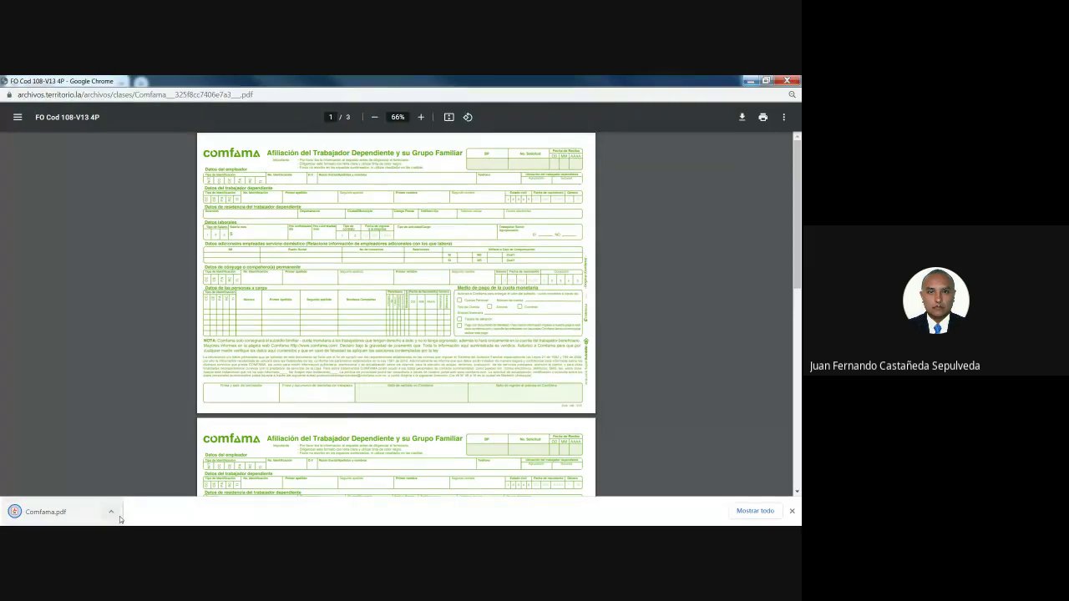
{"action": "left_click", "coordinate": [111, 516]}
{"action": "left_click", "coordinate": [135, 480]}
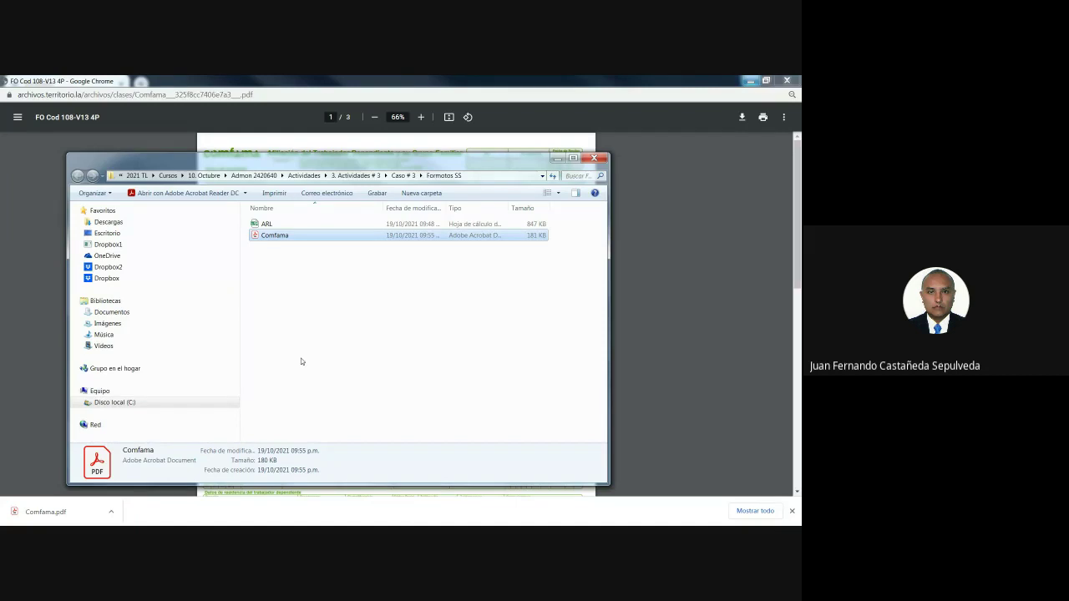
Check the Comfama download's options and close the Chrome PDF window
{"action": "left_click", "coordinate": [112, 514]}
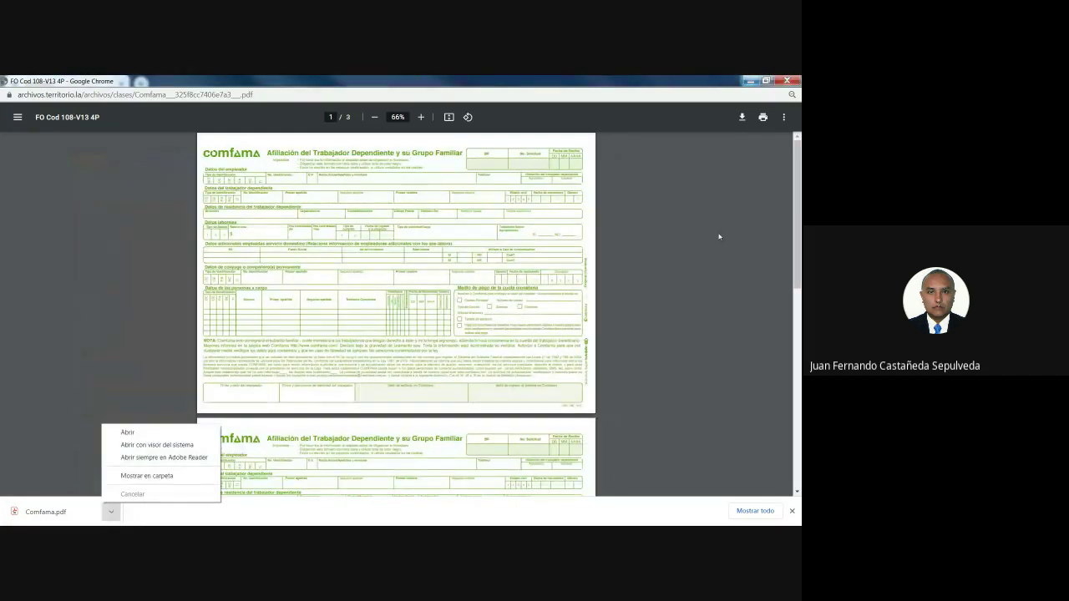
{"action": "left_click", "coordinate": [520, 307]}
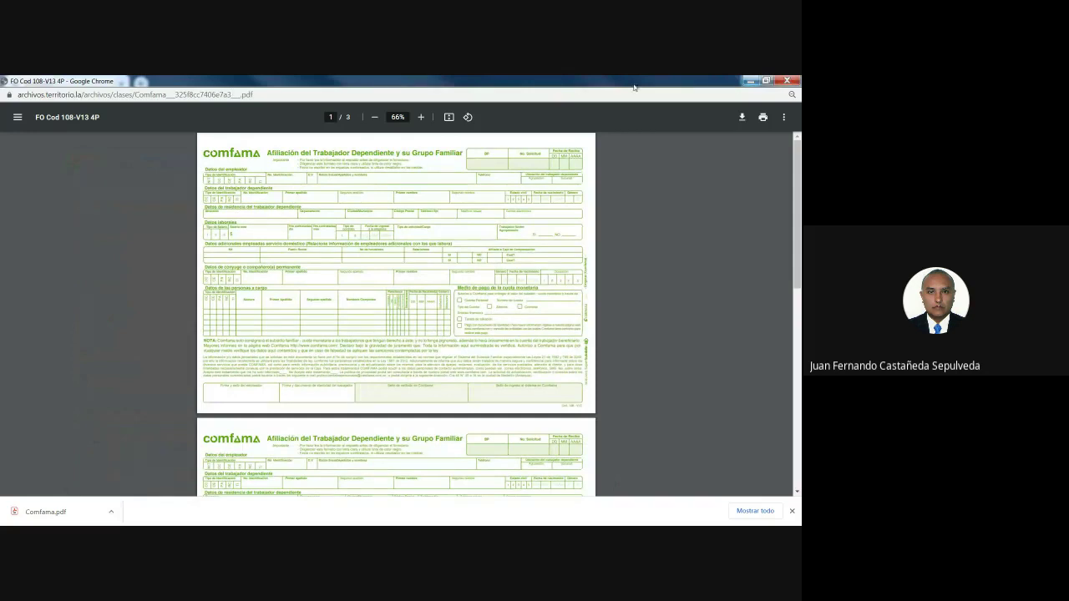
{"action": "left_click", "coordinate": [787, 80]}
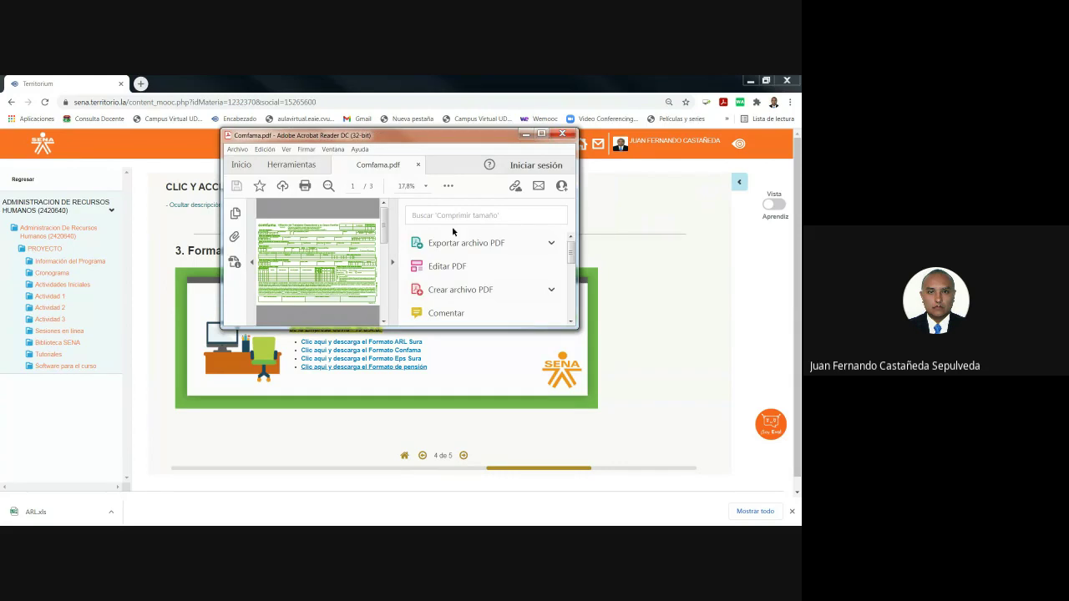
Maximize the Acrobat Reader window showing the Comfama affiliation form
{"action": "left_click", "coordinate": [542, 135]}
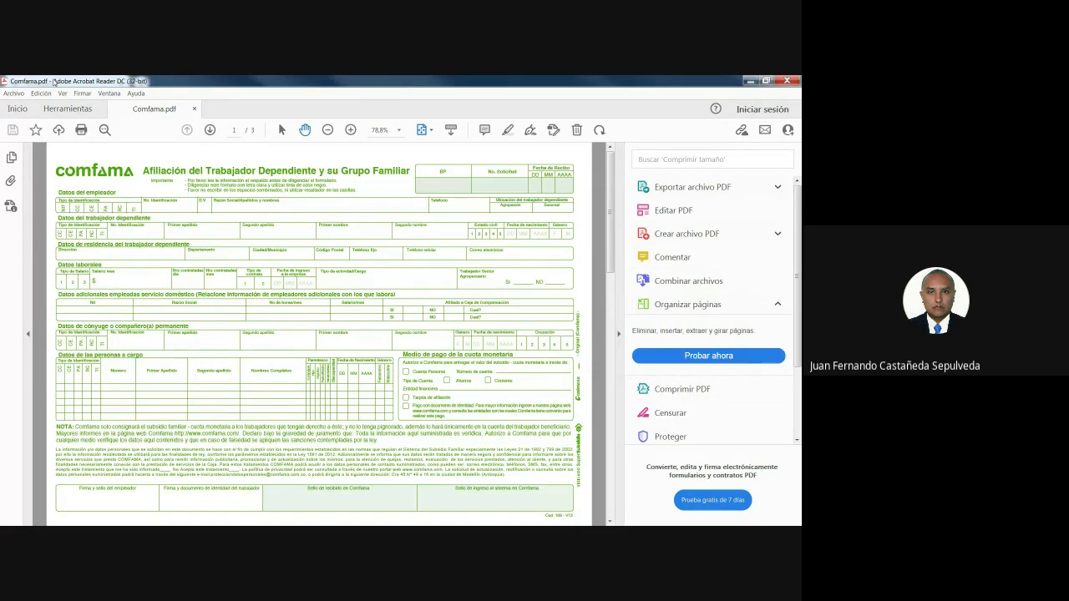
{"action": "left_click_drag", "start_coordinate": [54, 81], "coordinate": [46, 83]}
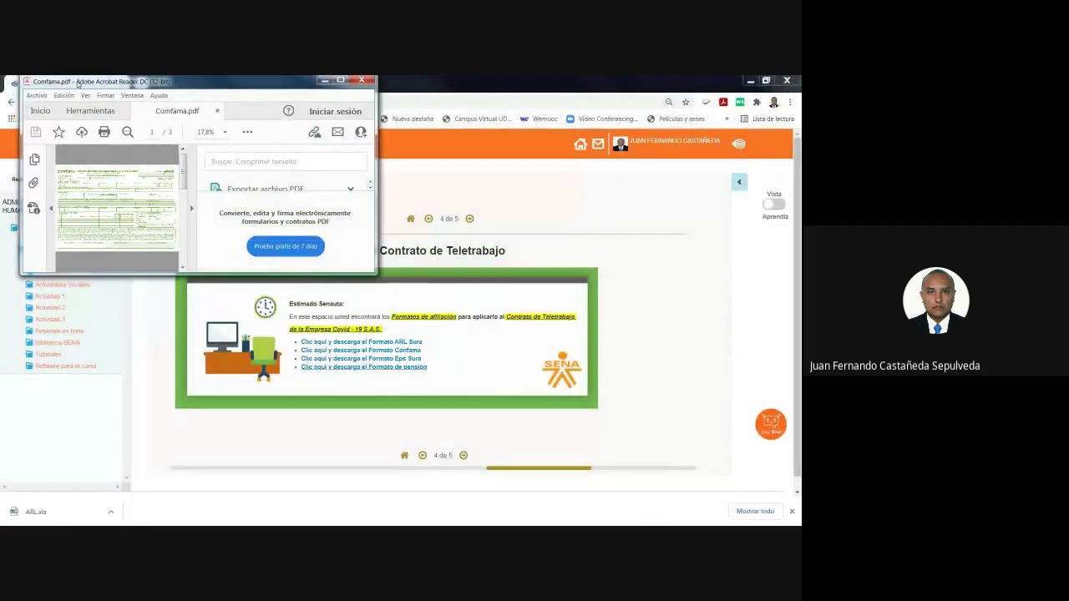
{"action": "left_click", "coordinate": [340, 81]}
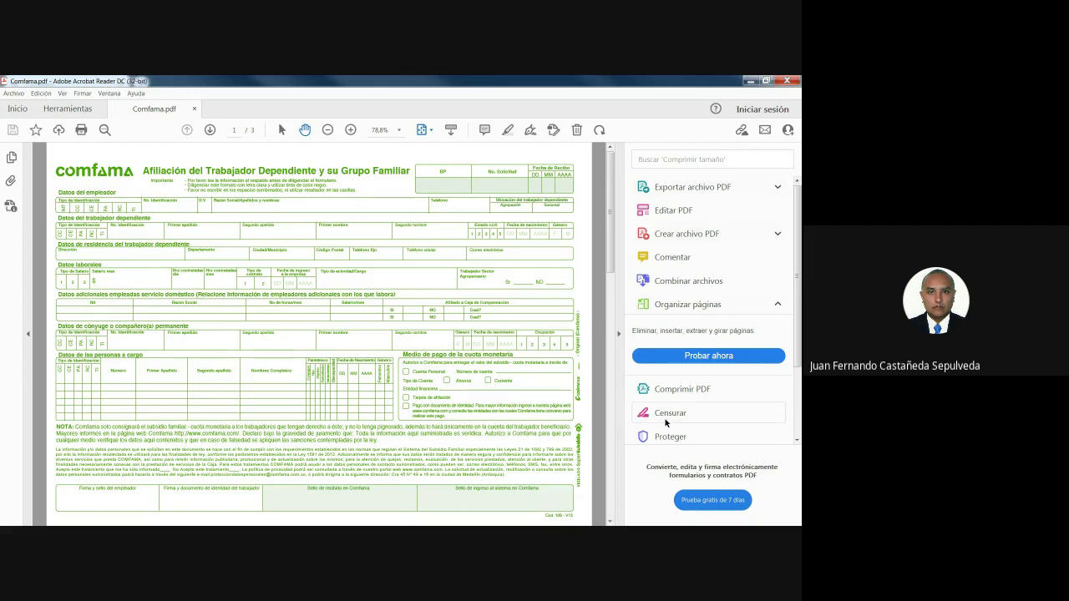
{"action": "left_click_drag", "start_coordinate": [799, 269], "coordinate": [798, 362]}
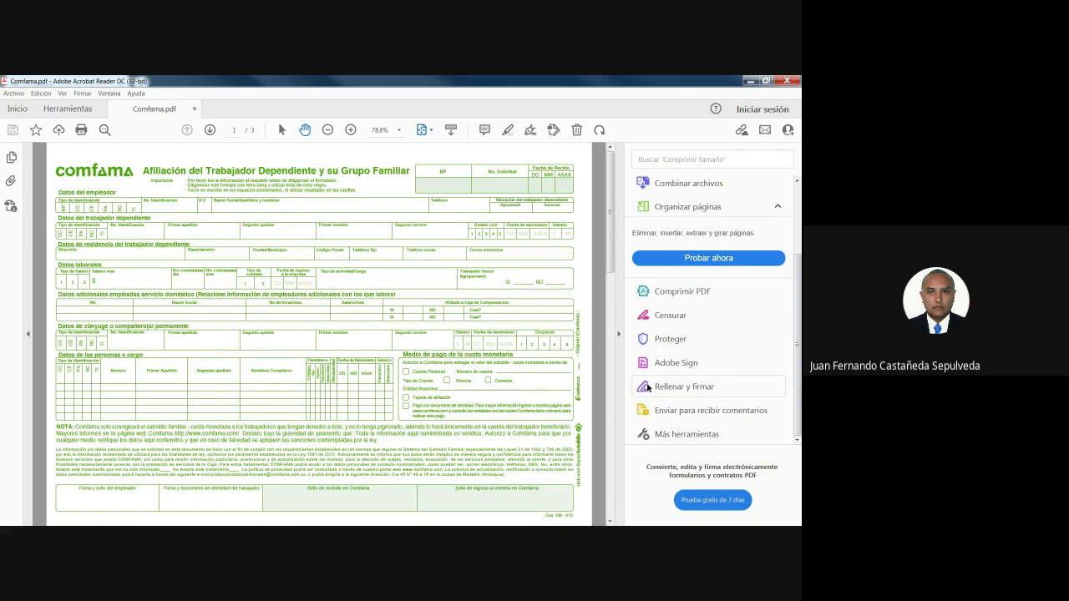
With Fill & Sign, mark X in the employer's Tipo de identificación box and start the ID field
{"action": "left_click", "coordinate": [647, 387]}
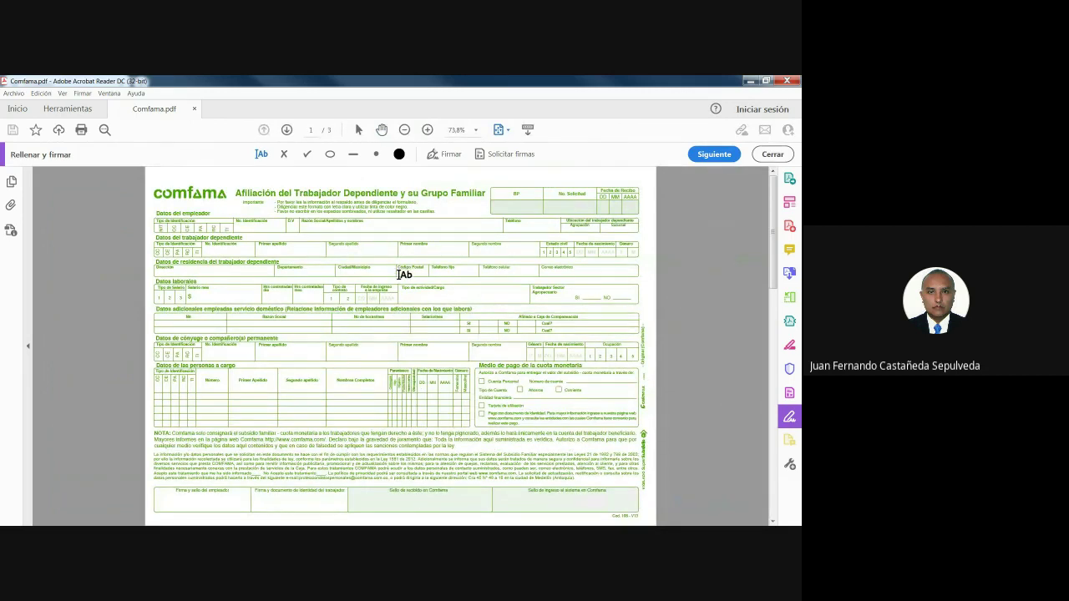
{"action": "left_click", "coordinate": [156, 228]}
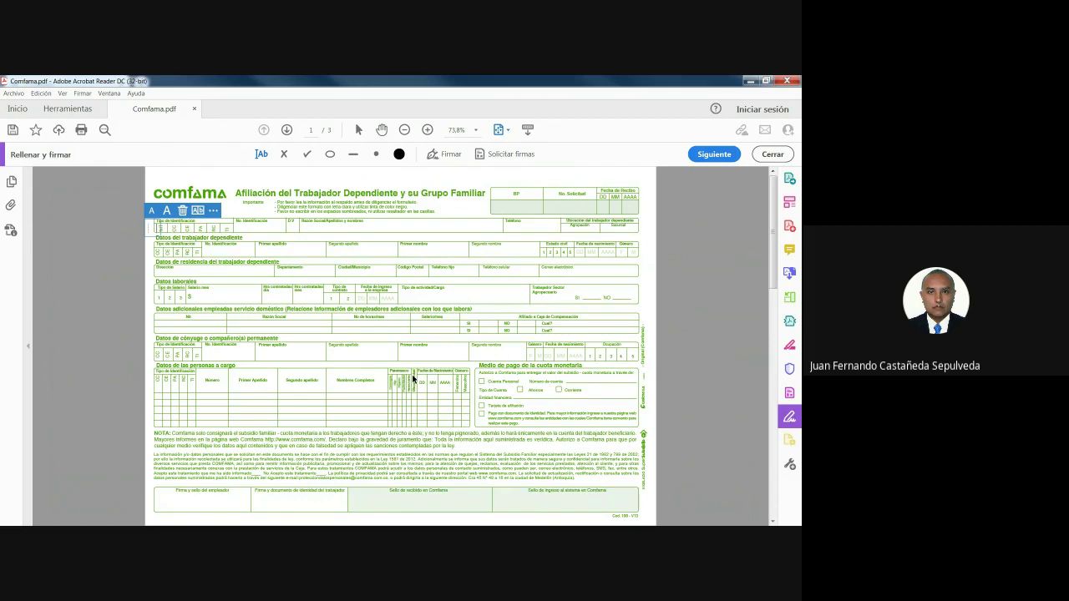
{"action": "type", "text": "X"}
{"action": "left_click", "coordinate": [718, 265]}
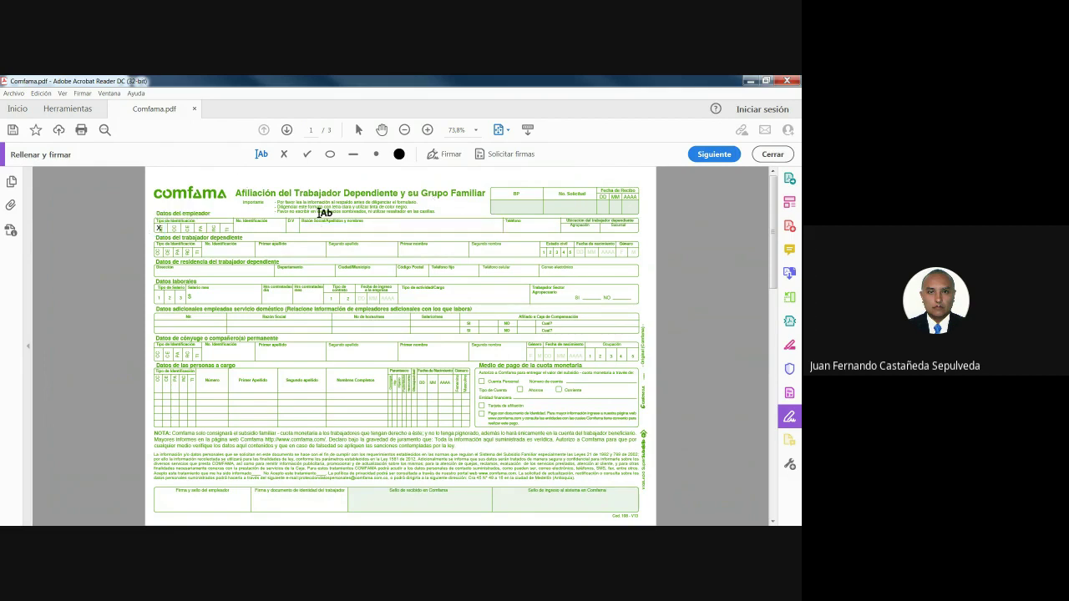
{"action": "left_click", "coordinate": [239, 227]}
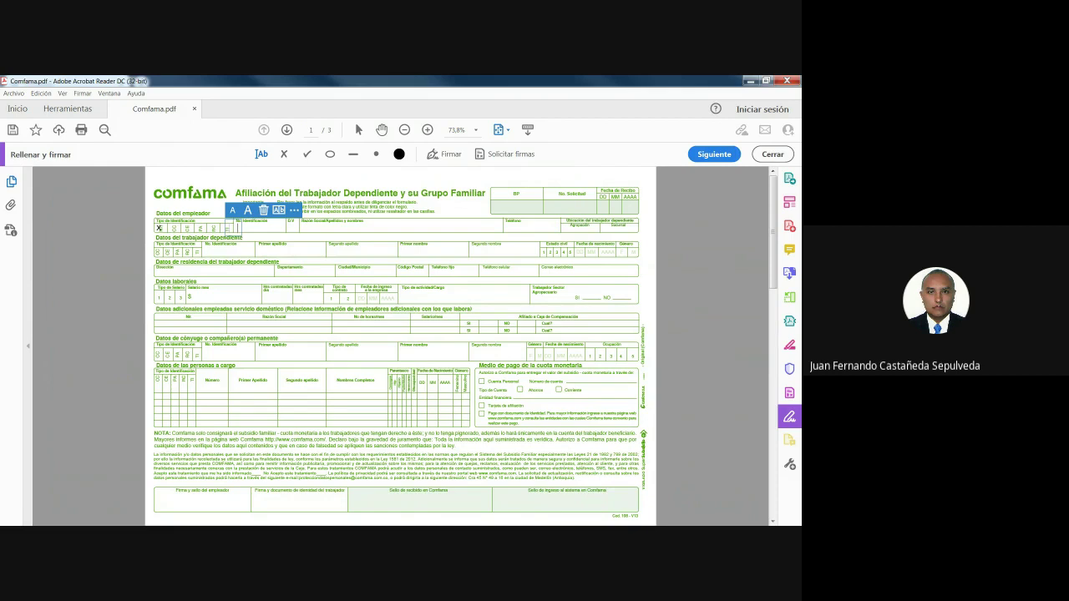
Select the company NIT 890.333.333-0 in the Listado Contratos Octubre PDF
{"action": "key", "text": "alt+Tab"}
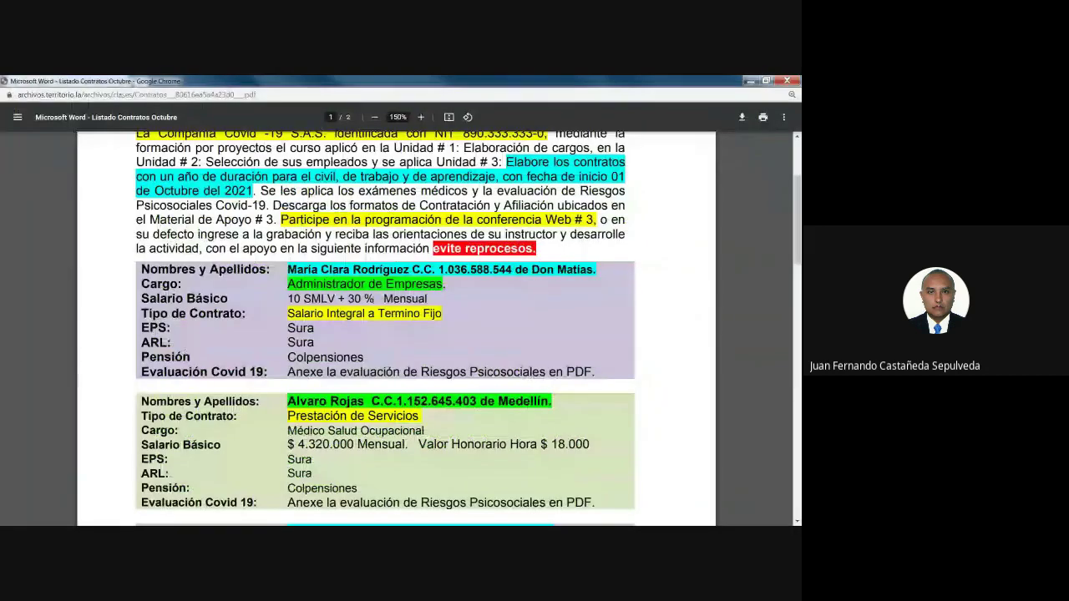
{"action": "scroll", "coordinate": [482, 307], "scroll_direction": "up", "scroll_amount": 1}
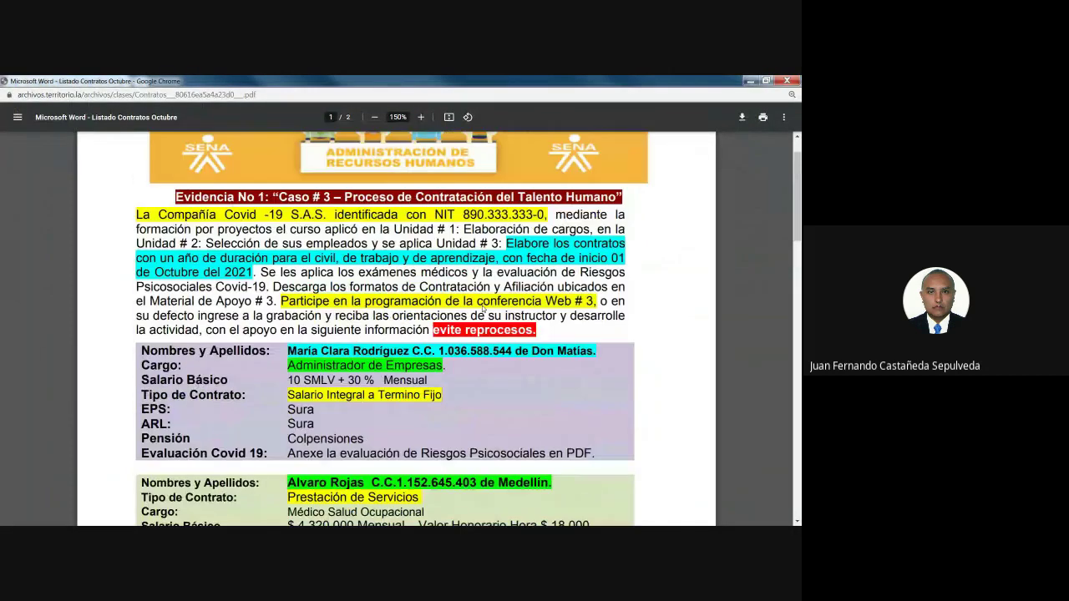
{"action": "left_click_drag", "start_coordinate": [463, 239], "coordinate": [547, 240]}
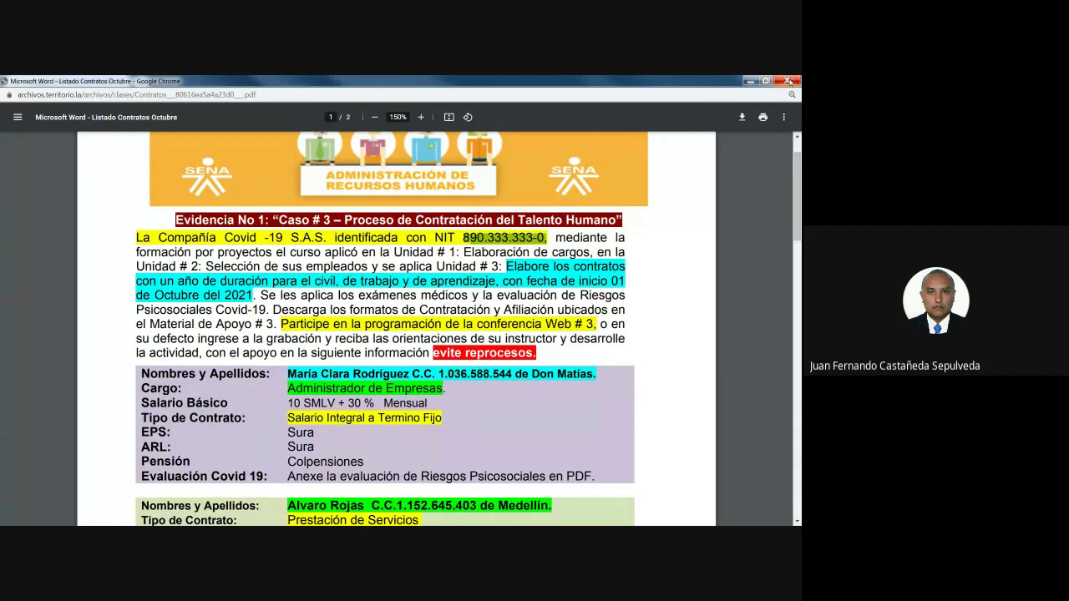
Enter the employer identification number 890.333.333 on the Comfama form
{"action": "left_click", "coordinate": [788, 81]}
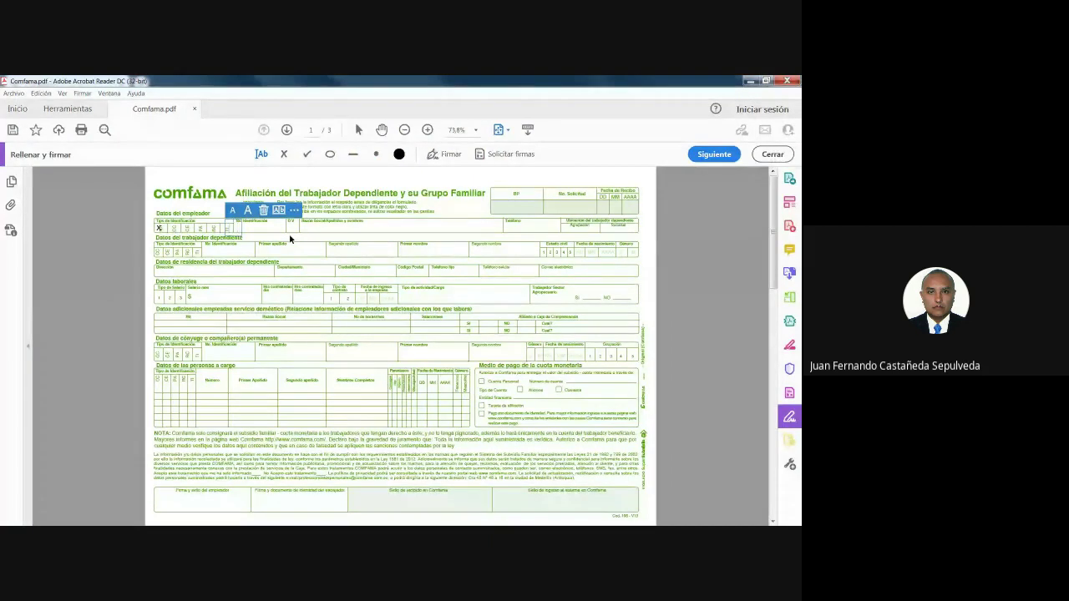
{"action": "type", "text": "890.3333"}
{"action": "key", "text": "BackSpace"}
{"action": "type", "text": ".333"}
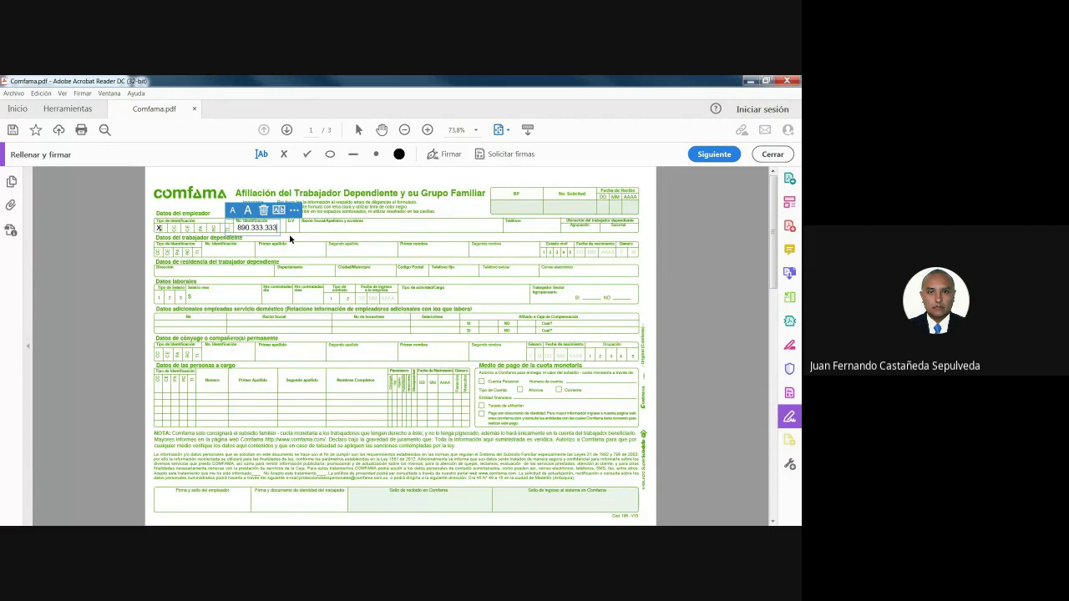
{"action": "left_click", "coordinate": [359, 175]}
Fill the D.V. verification digit with 0
{"action": "left_click", "coordinate": [291, 227]}
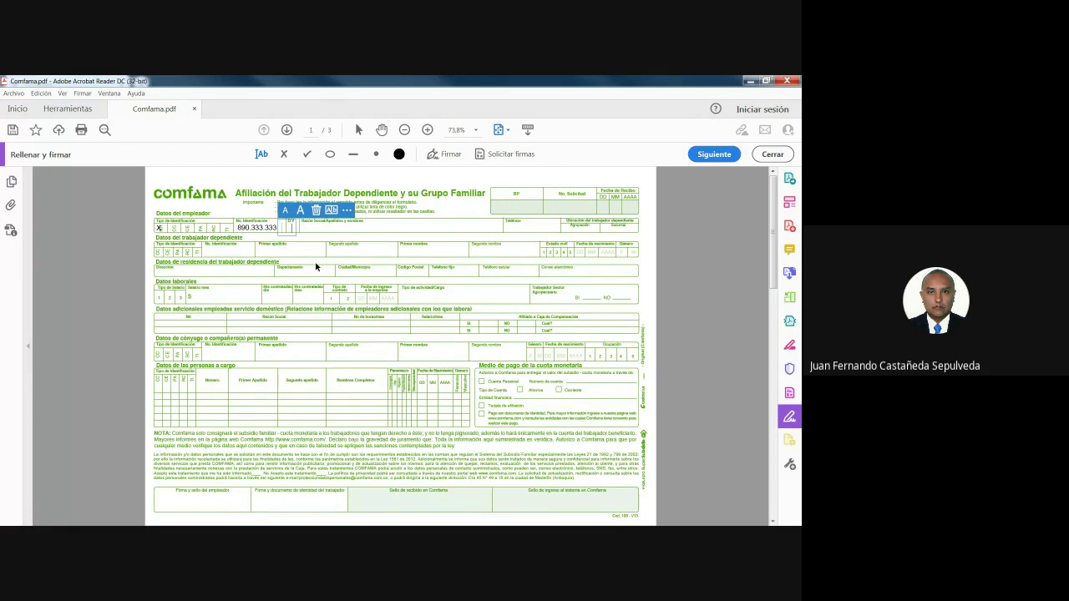
{"action": "type", "text": "X"}
{"action": "type", "text": "0"}
{"action": "left_click", "coordinate": [315, 227]}
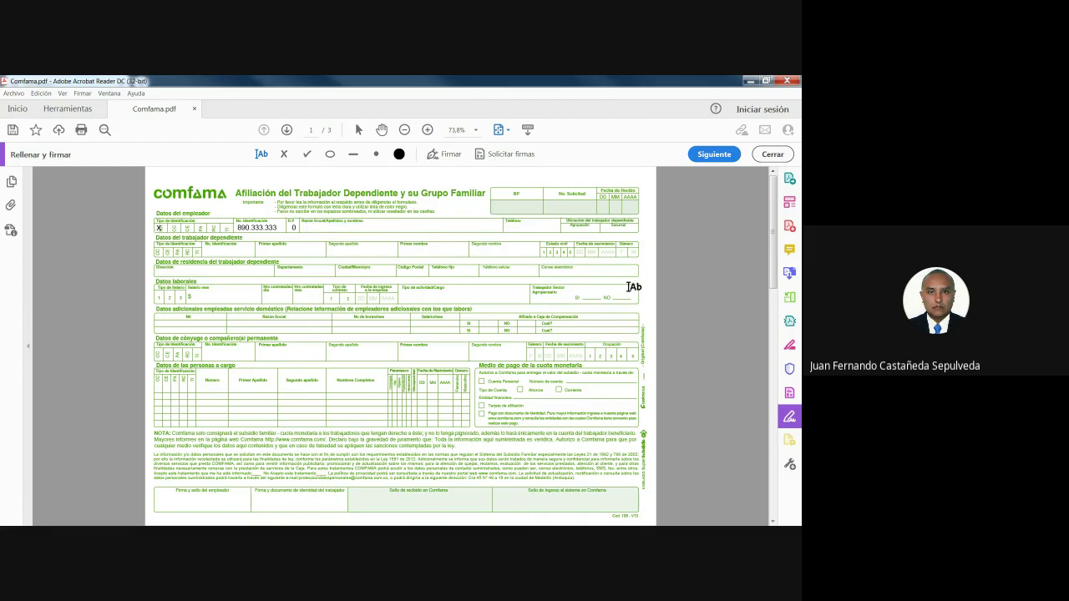
Page through the form's three pages, ending on page 3's instructions, and exit Add Text
{"action": "scroll", "coordinate": [640, 332], "scroll_direction": "down", "scroll_amount": 10}
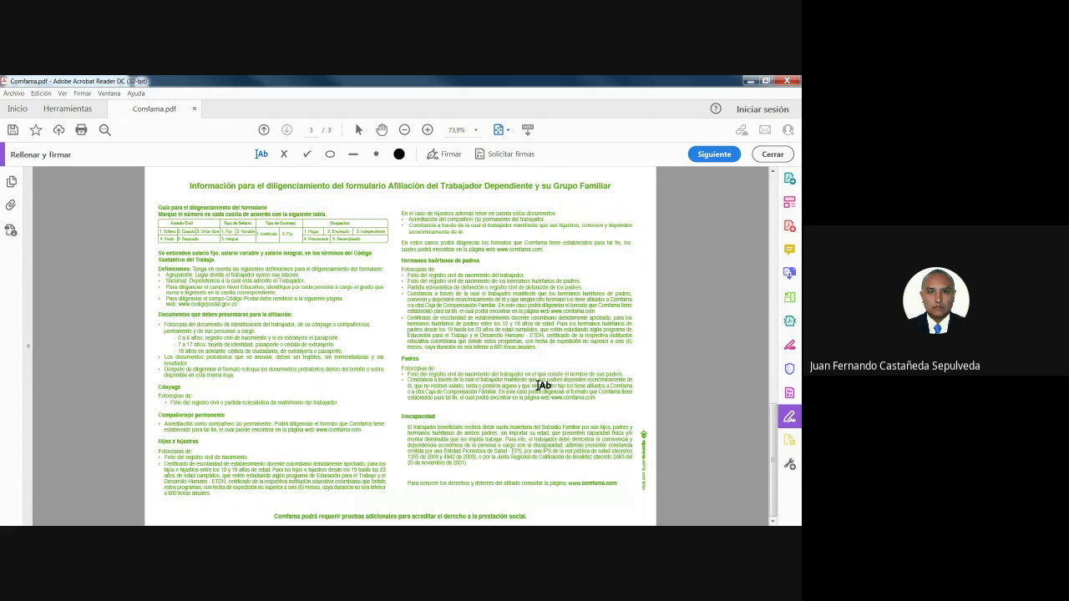
{"action": "scroll", "coordinate": [543, 385], "scroll_direction": "up", "scroll_amount": 10}
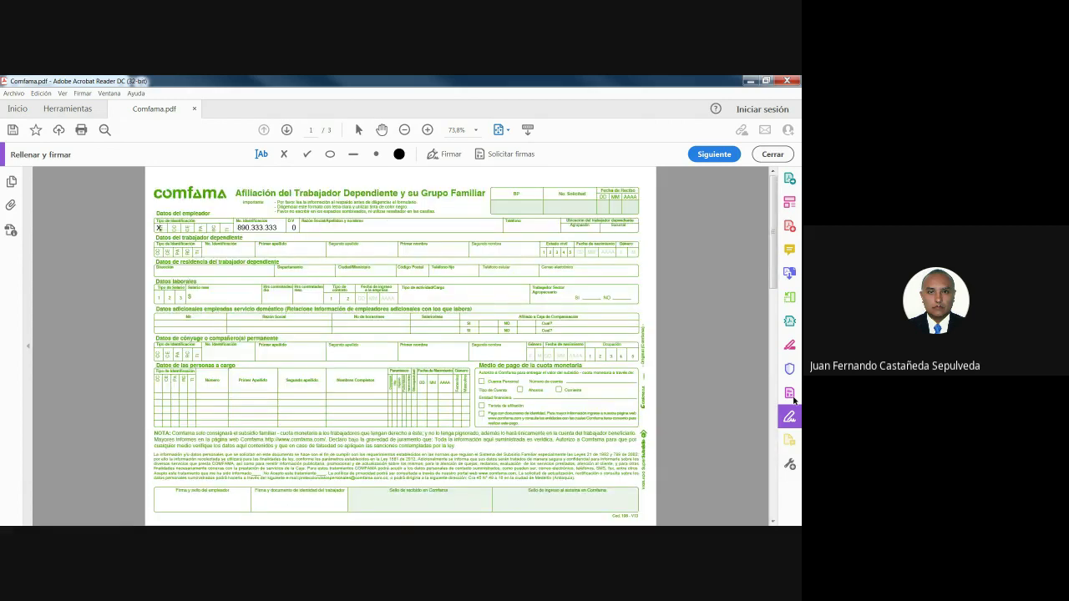
{"action": "left_click", "coordinate": [774, 232]}
{"action": "left_click", "coordinate": [776, 288]}
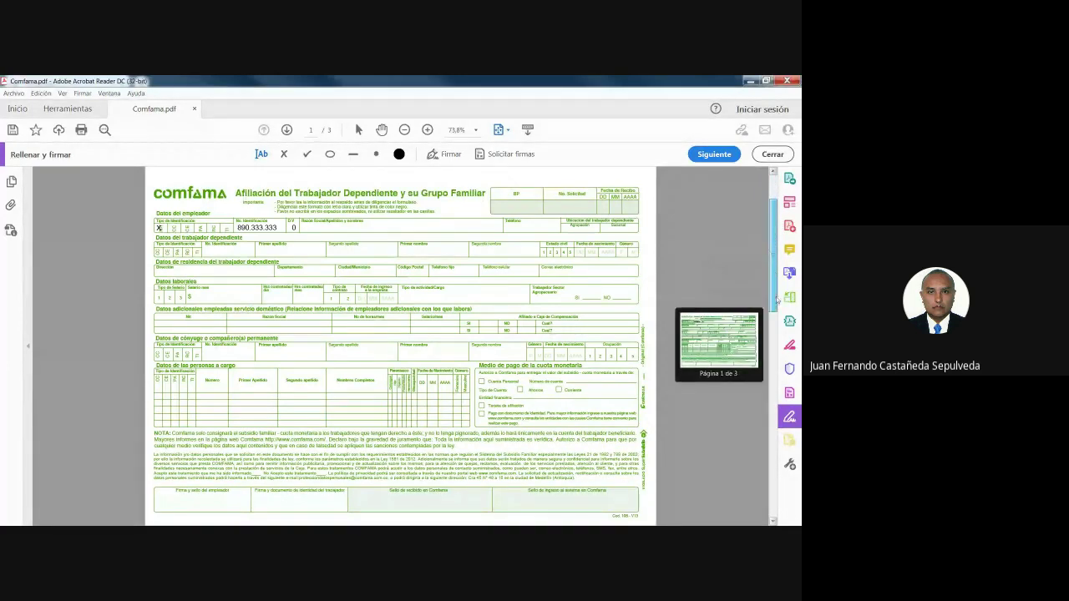
{"action": "left_click", "coordinate": [774, 521]}
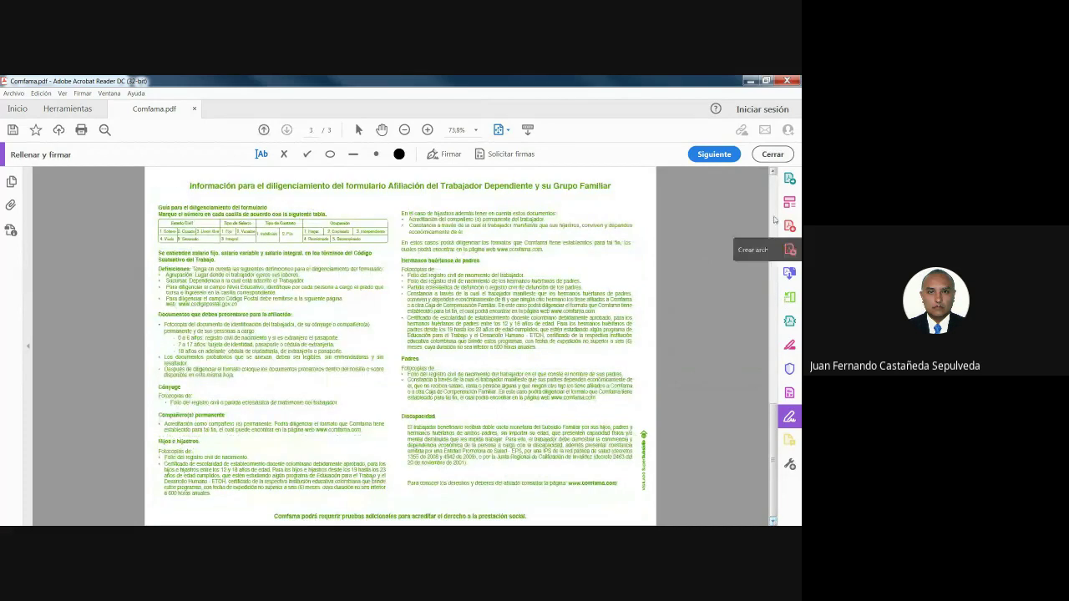
{"action": "left_click", "coordinate": [773, 172]}
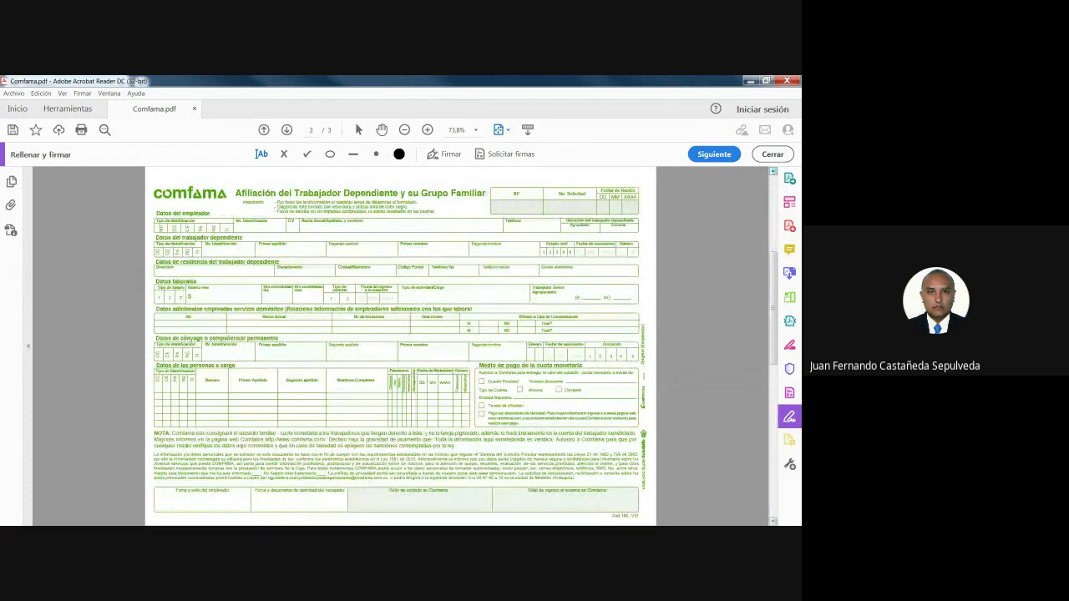
{"action": "left_click", "coordinate": [774, 521]}
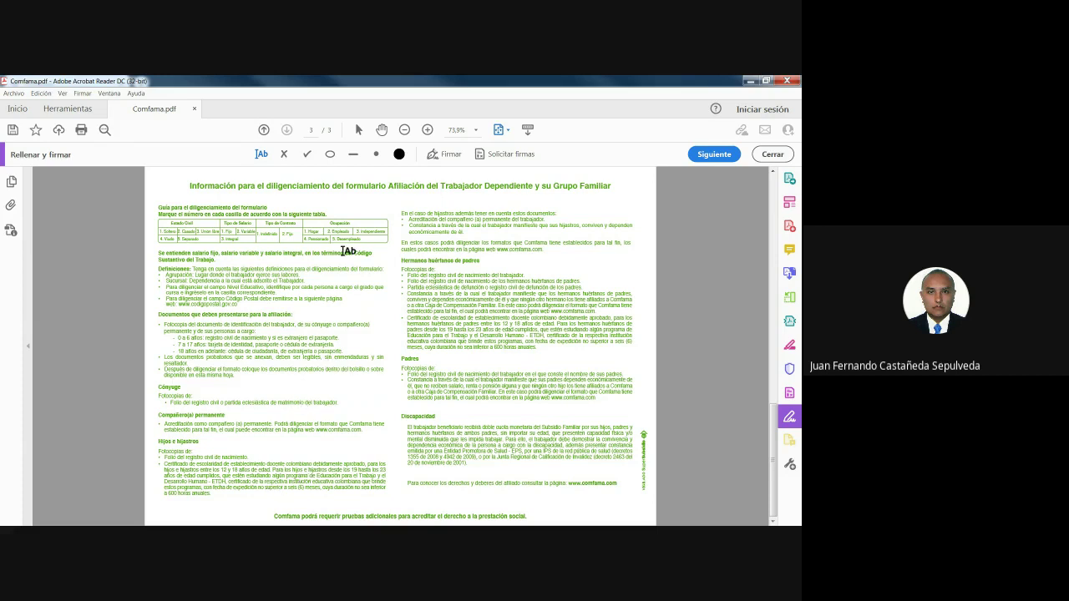
{"action": "key", "text": "Escape"}
Close Comfama.pdf in Acrobat Reader, answering No to the save-changes prompt
{"action": "left_click", "coordinate": [786, 80]}
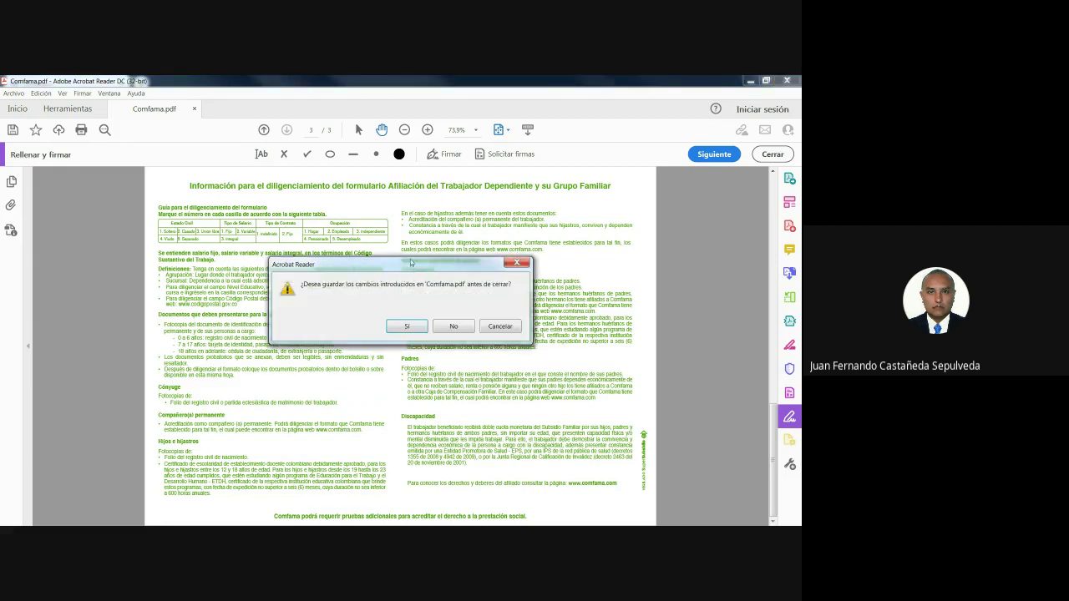
{"action": "left_click", "coordinate": [495, 327]}
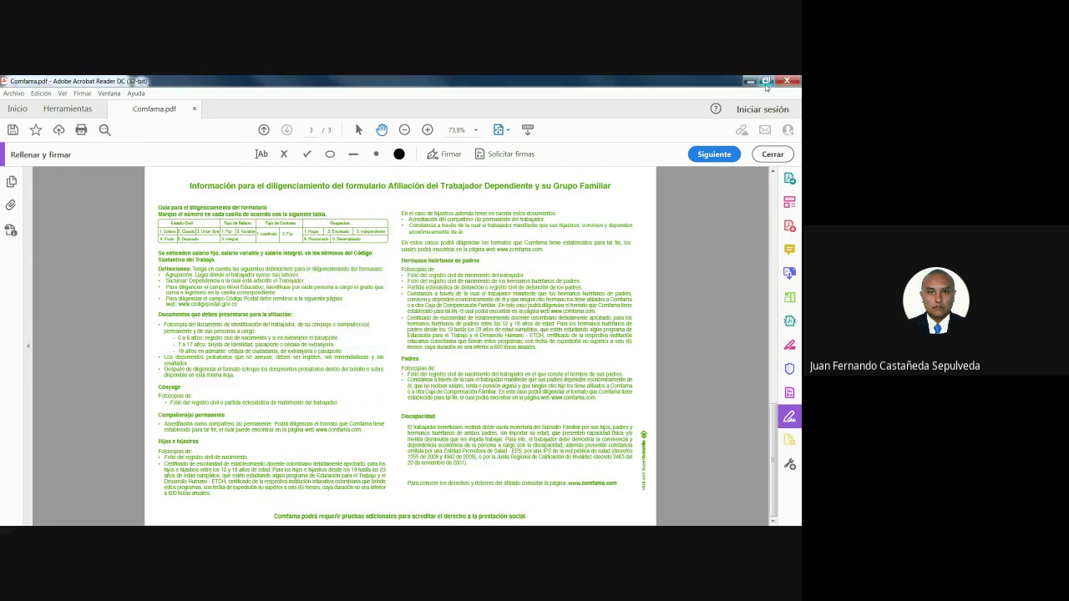
{"action": "left_click", "coordinate": [765, 80]}
{"action": "left_click", "coordinate": [364, 82]}
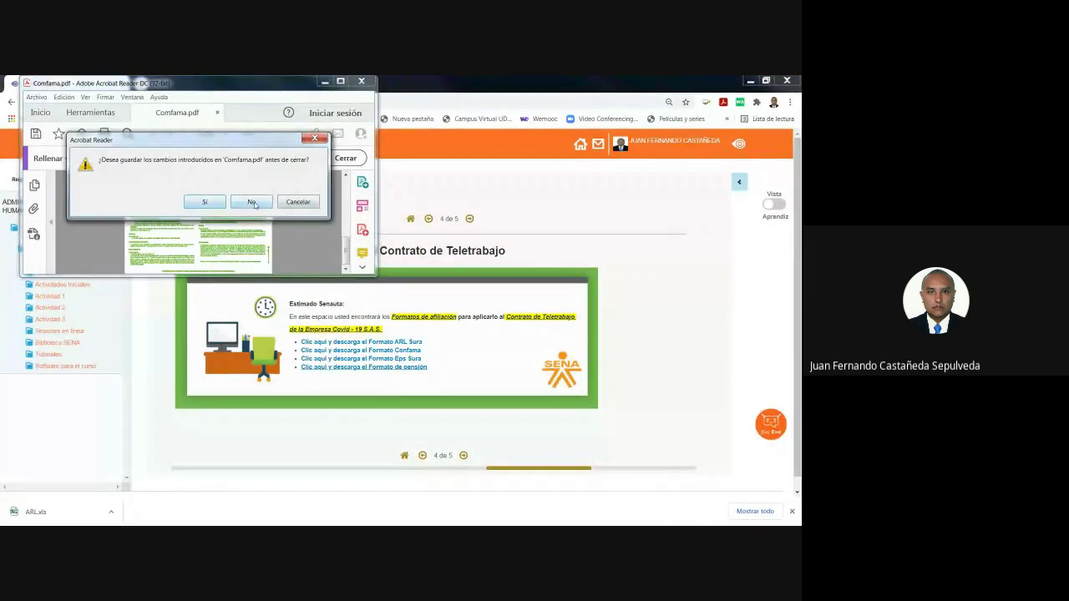
{"action": "left_click", "coordinate": [253, 204]}
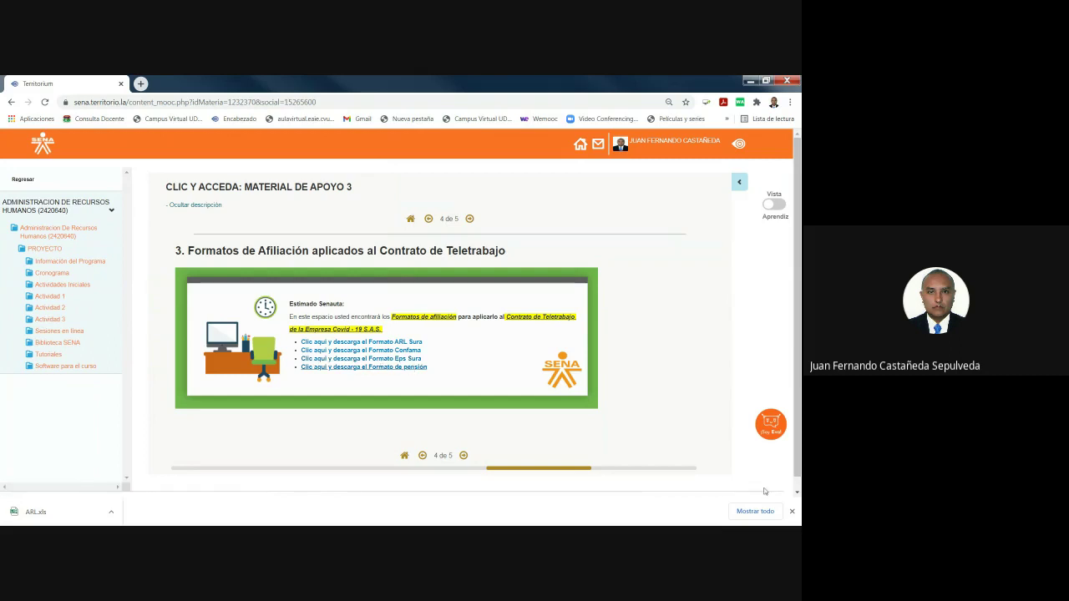
Dismiss the downloads bar and return to Listado Contratos Octubre's second employee contract details
{"action": "left_click", "coordinate": [792, 511]}
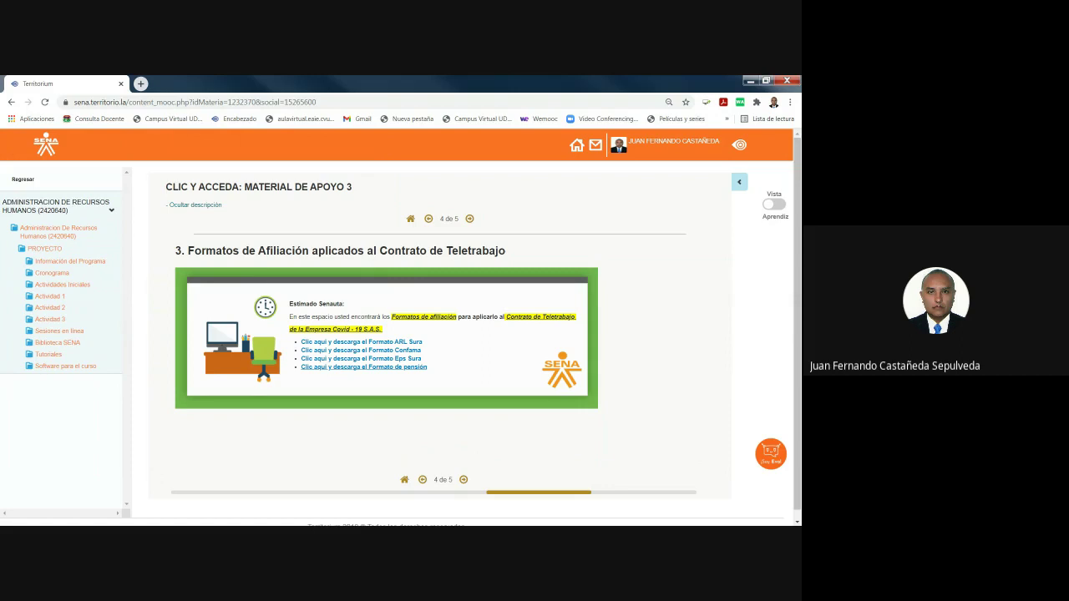
{"action": "key", "text": "alt+Tab"}
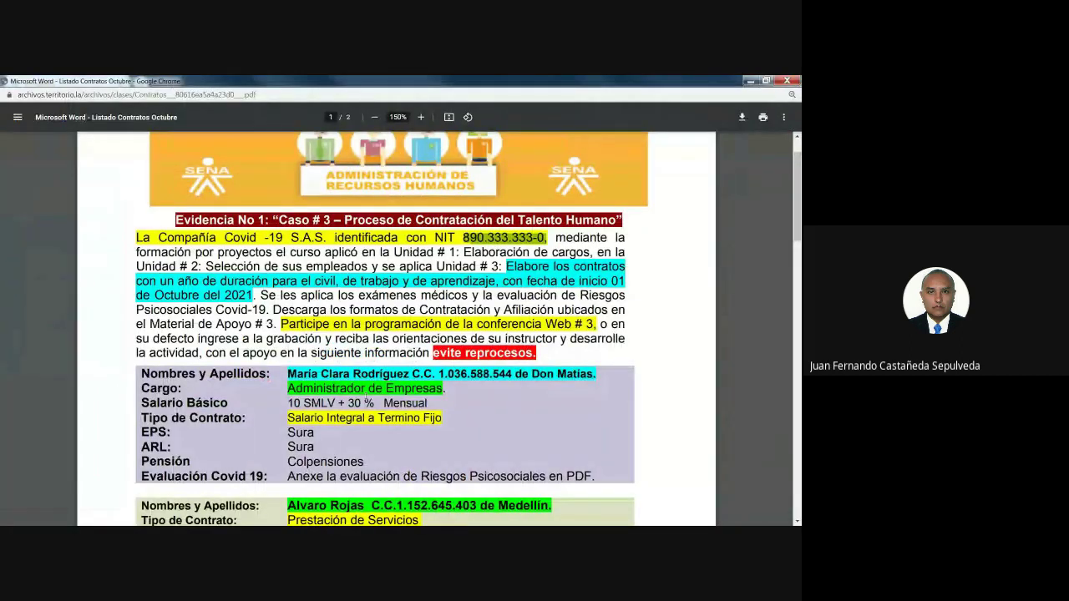
{"action": "scroll", "coordinate": [501, 422], "scroll_direction": "down", "scroll_amount": 3}
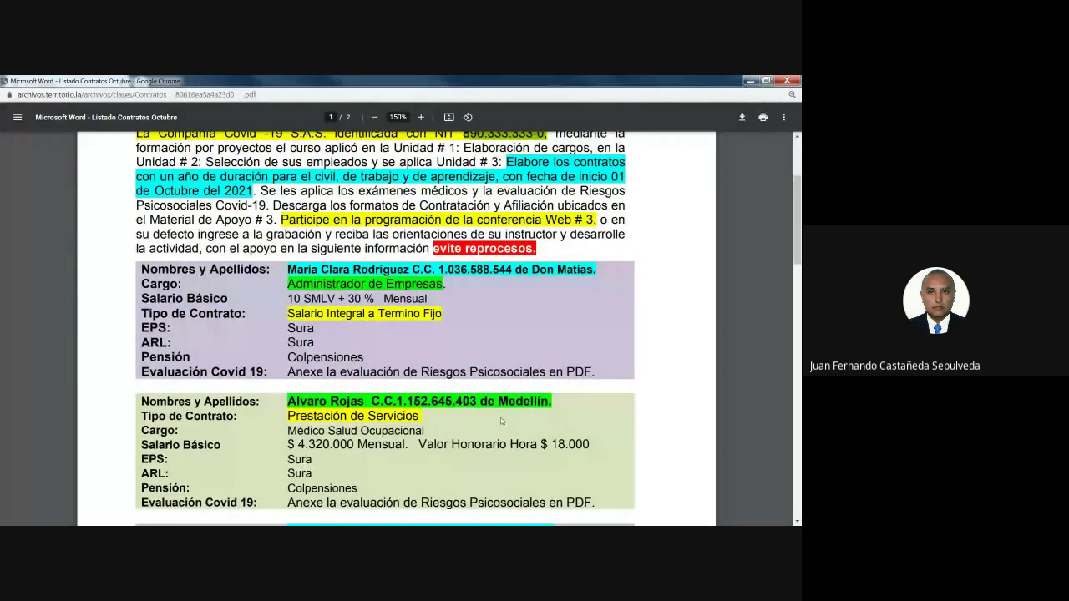
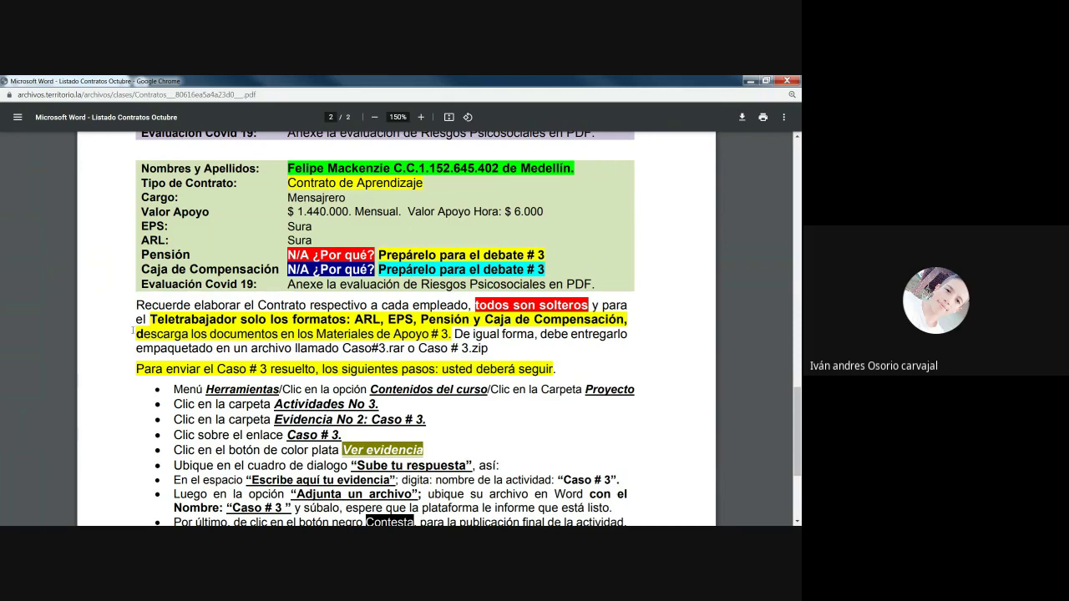
Read over the Caso # 3 download and Caso#3.rar packaging instructions, then minimize the PDF window
{"action": "left_click_drag", "start_coordinate": [136, 334], "coordinate": [554, 372]}
{"action": "left_click", "coordinate": [556, 357]}
{"action": "left_click_drag", "start_coordinate": [422, 349], "coordinate": [490, 349]}
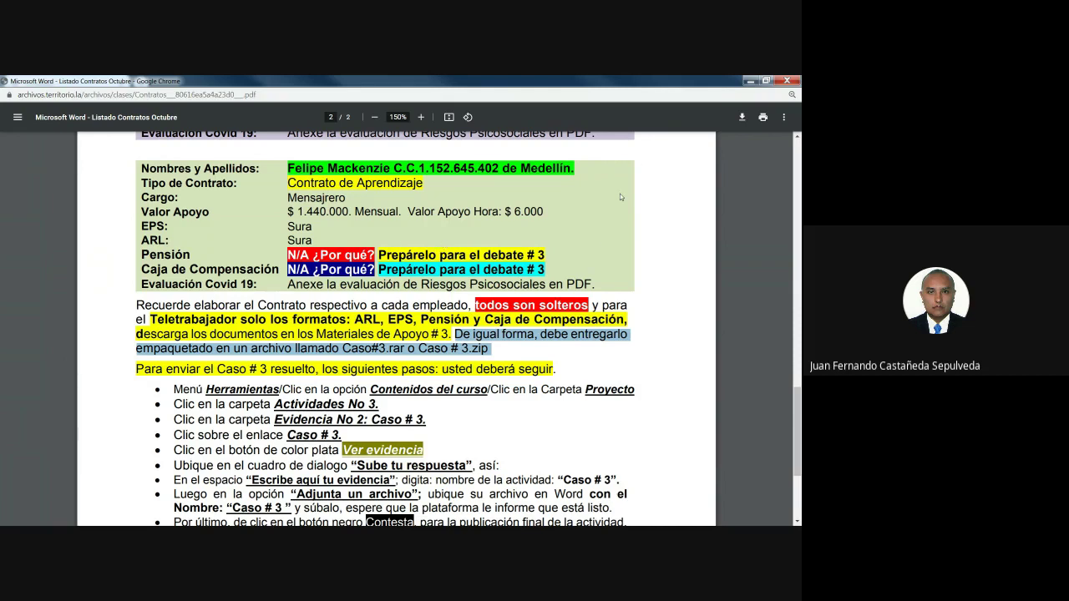
{"action": "left_click", "coordinate": [649, 240]}
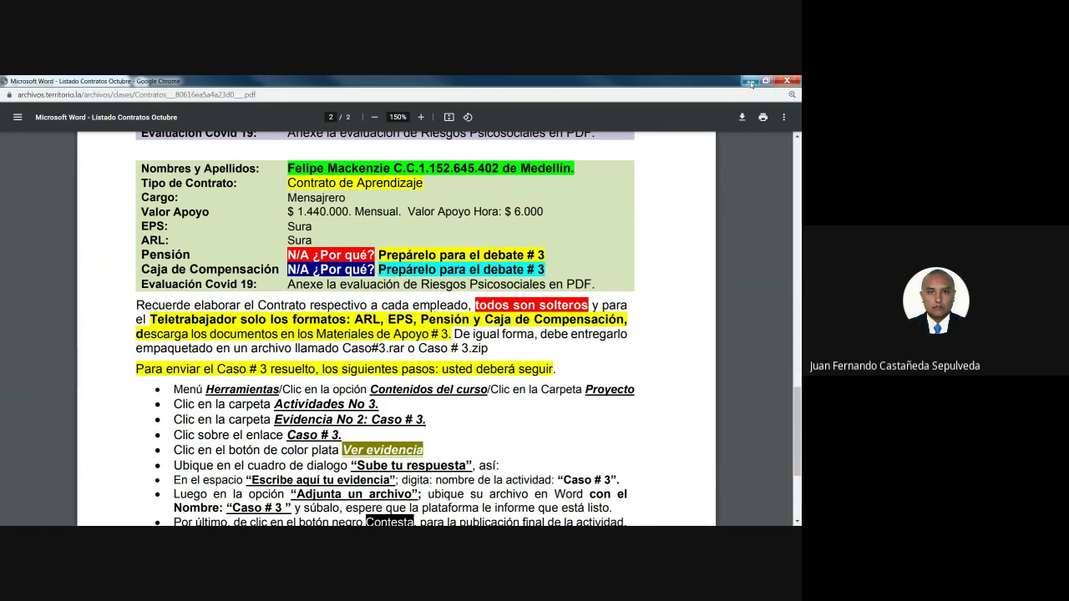
{"action": "left_click", "coordinate": [750, 82]}
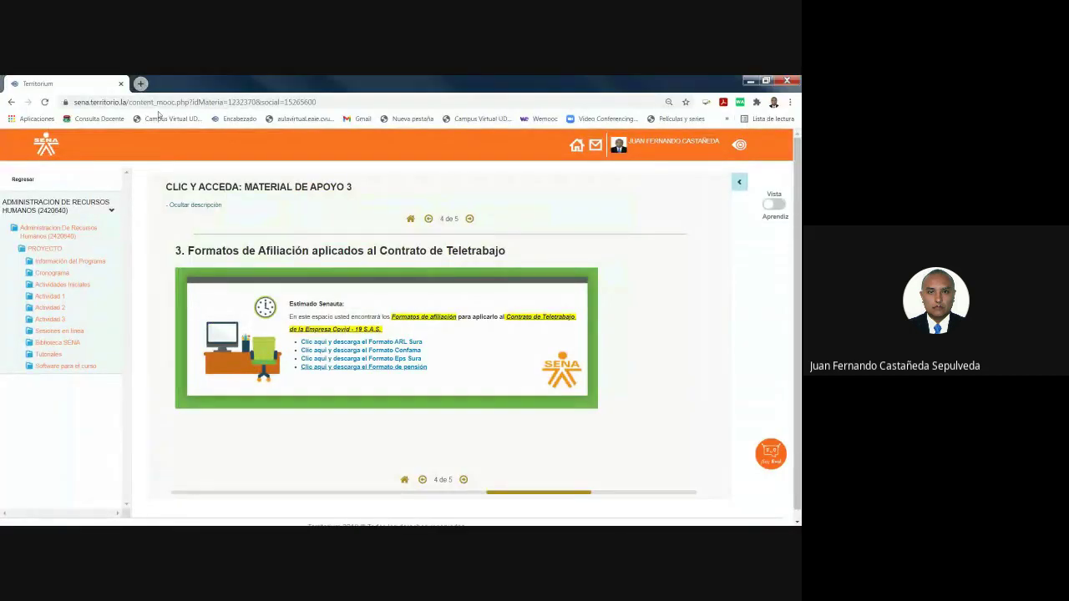
In a new tab, search Google for 'encuesta facil' and open the Encuesta Facil site
{"action": "left_click", "coordinate": [141, 84]}
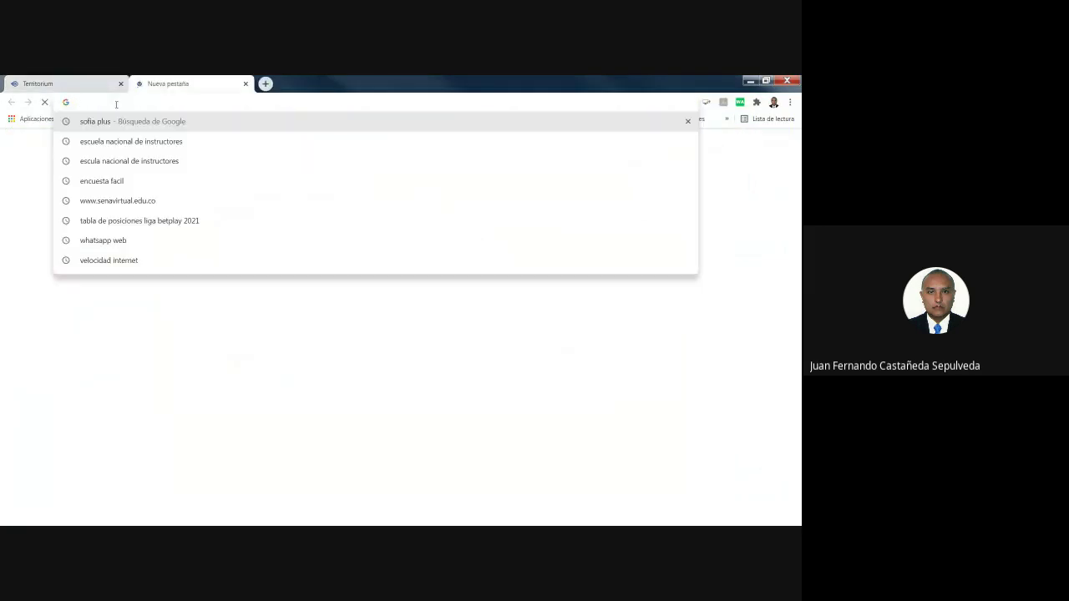
{"action": "type", "text": "ww"}
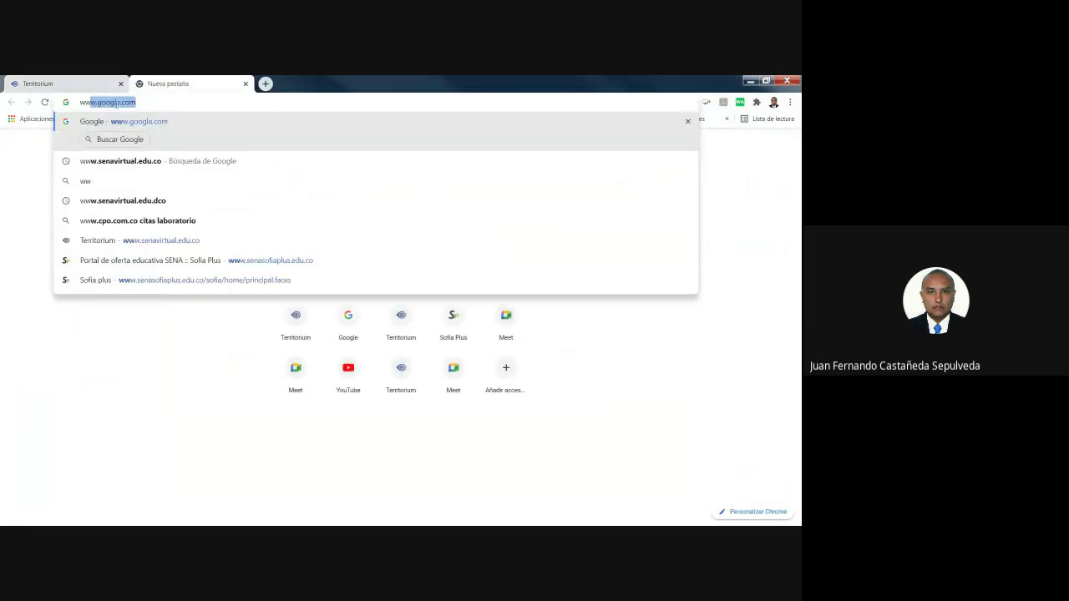
{"action": "key", "text": "Return"}
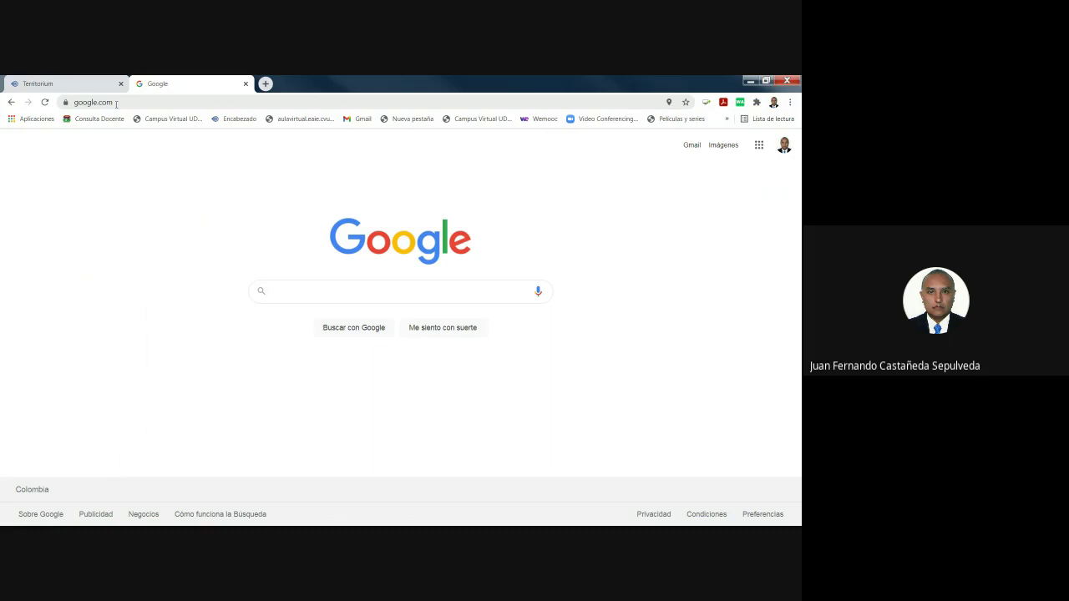
{"action": "type", "text": "e"}
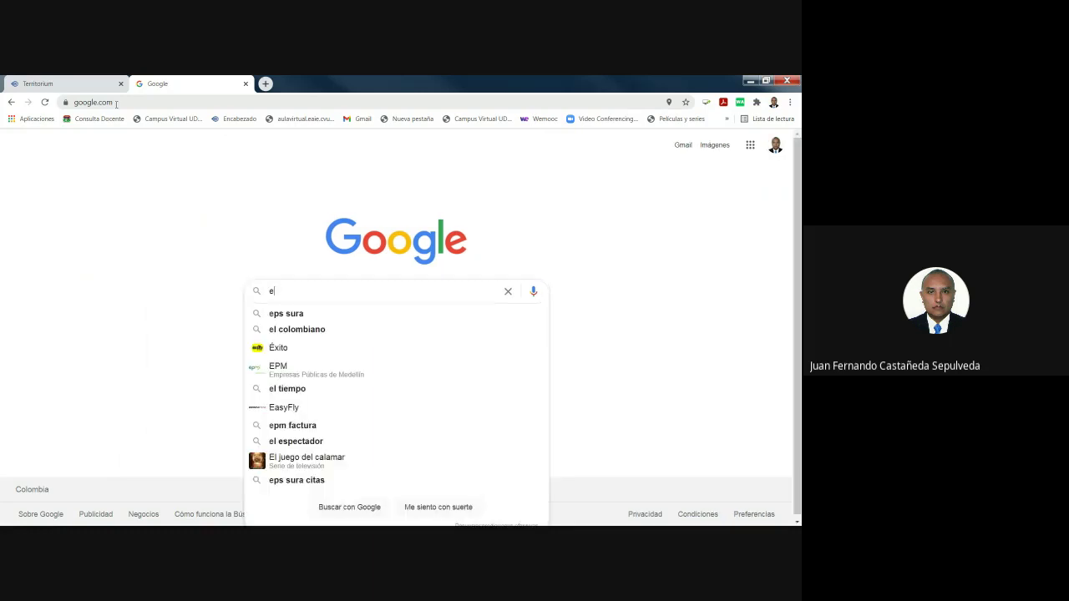
{"action": "type", "text": "ncue"}
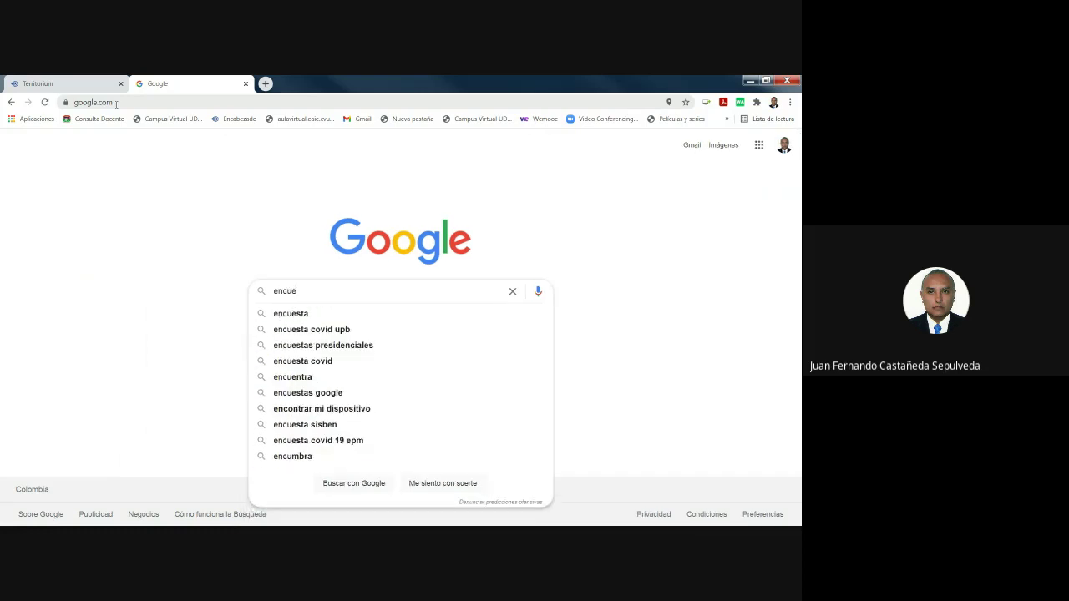
{"action": "type", "text": "sta facil"}
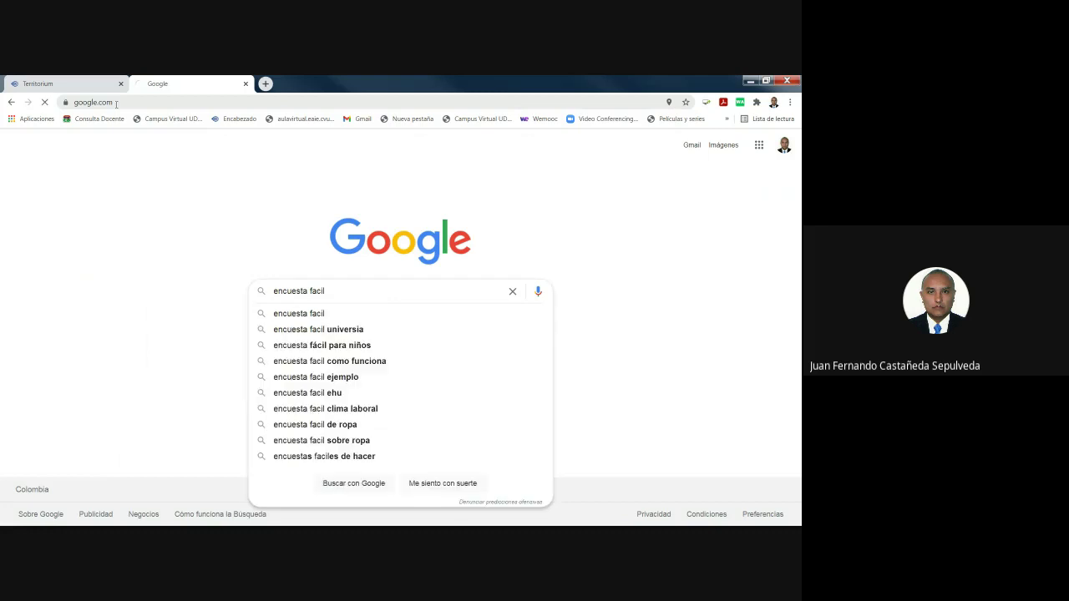
{"action": "key", "text": "Return"}
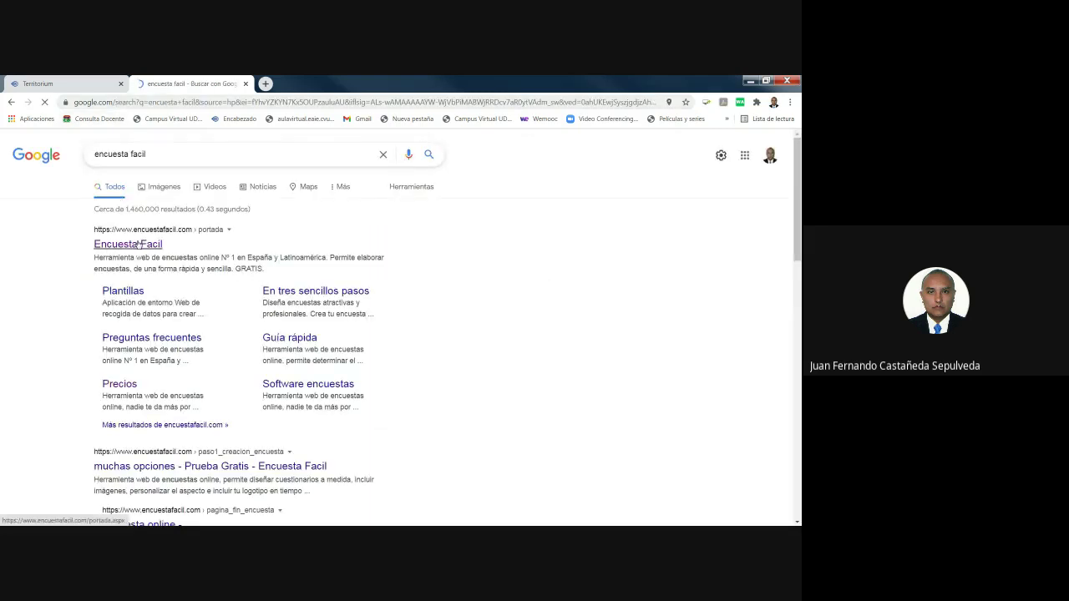
{"action": "left_click", "coordinate": [138, 244]}
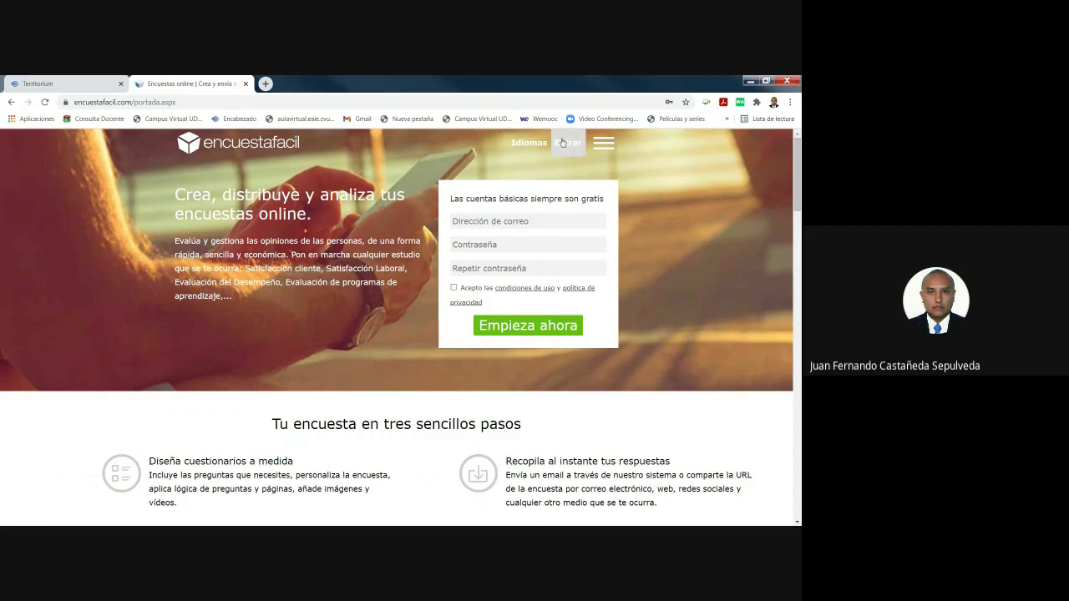
Log in to Encuesta Facil with the saved credentials and dismiss Chrome's password prompt
{"action": "left_click", "coordinate": [562, 143]}
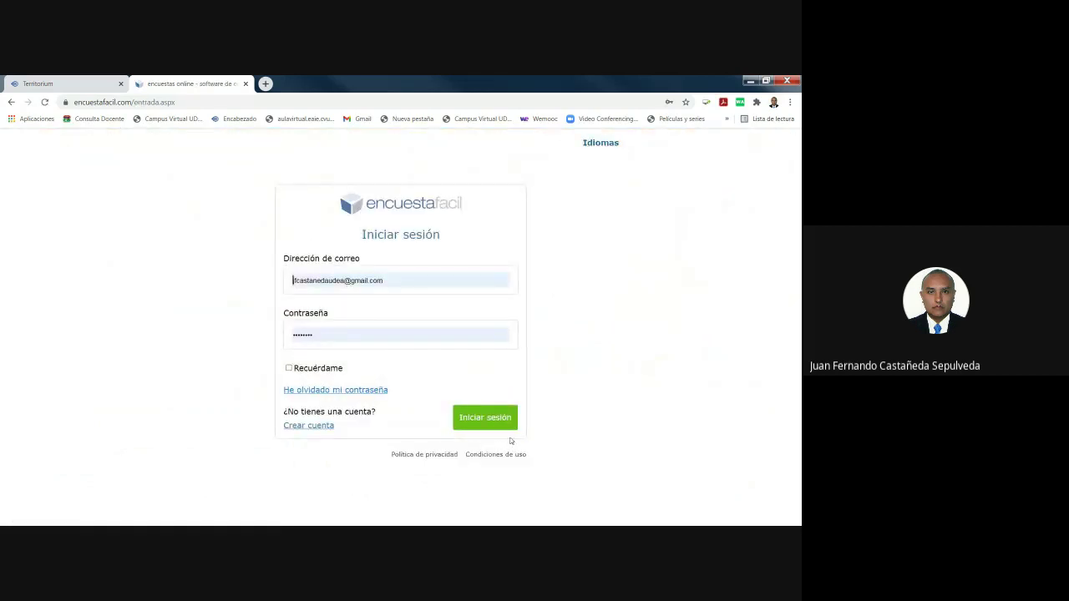
{"action": "left_click", "coordinate": [476, 426]}
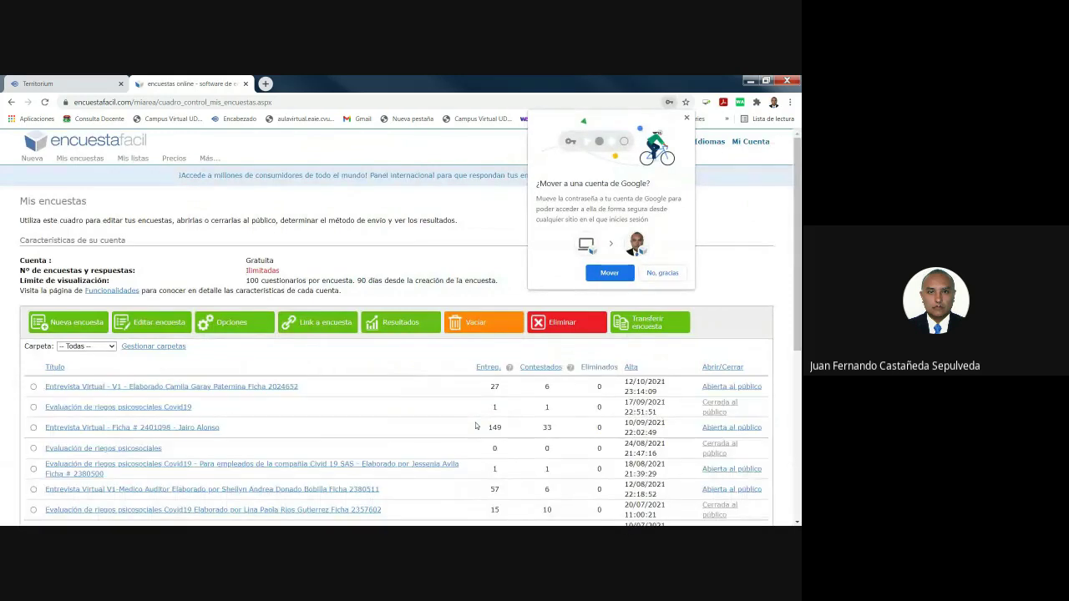
{"action": "left_click", "coordinate": [686, 118]}
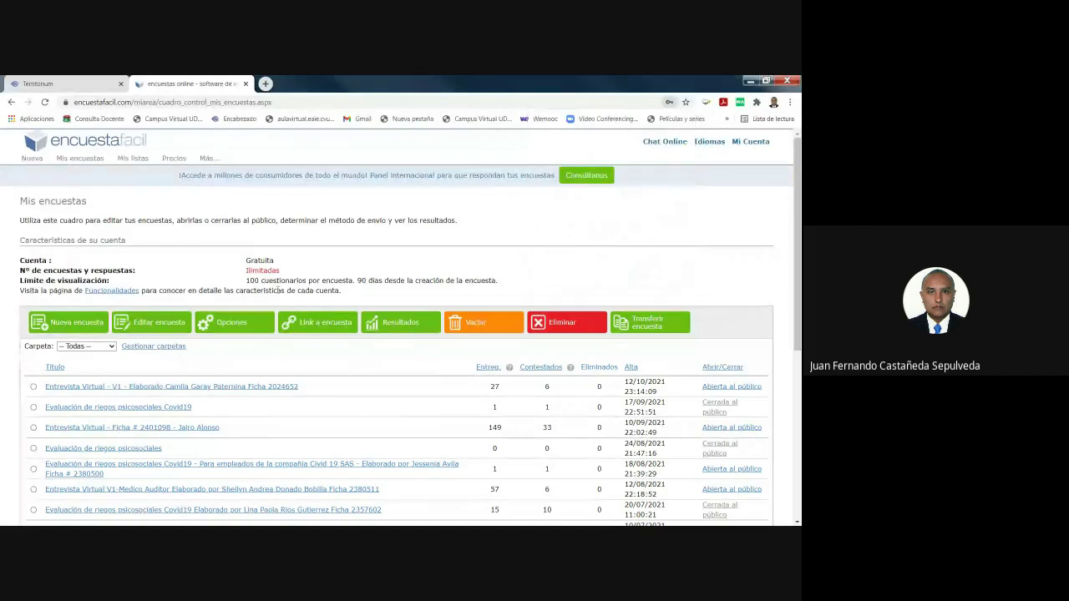
Create a new survey from the Recursos Humanos template 'Evaluación de riegos psicosociales Covid19'
{"action": "left_click", "coordinate": [81, 328]}
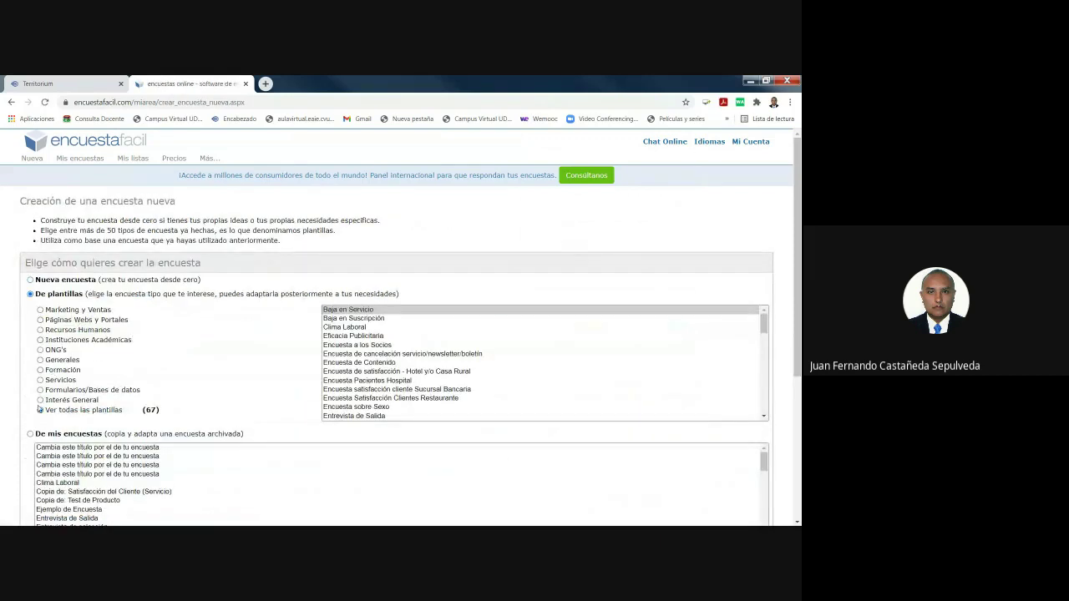
{"action": "left_click", "coordinate": [40, 330]}
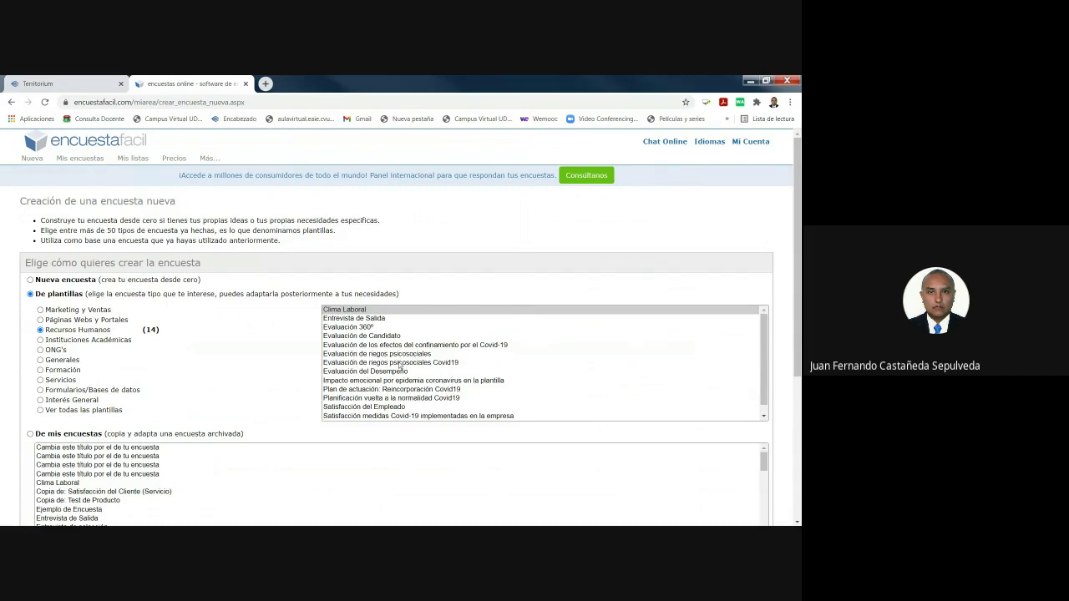
{"action": "left_click", "coordinate": [399, 364]}
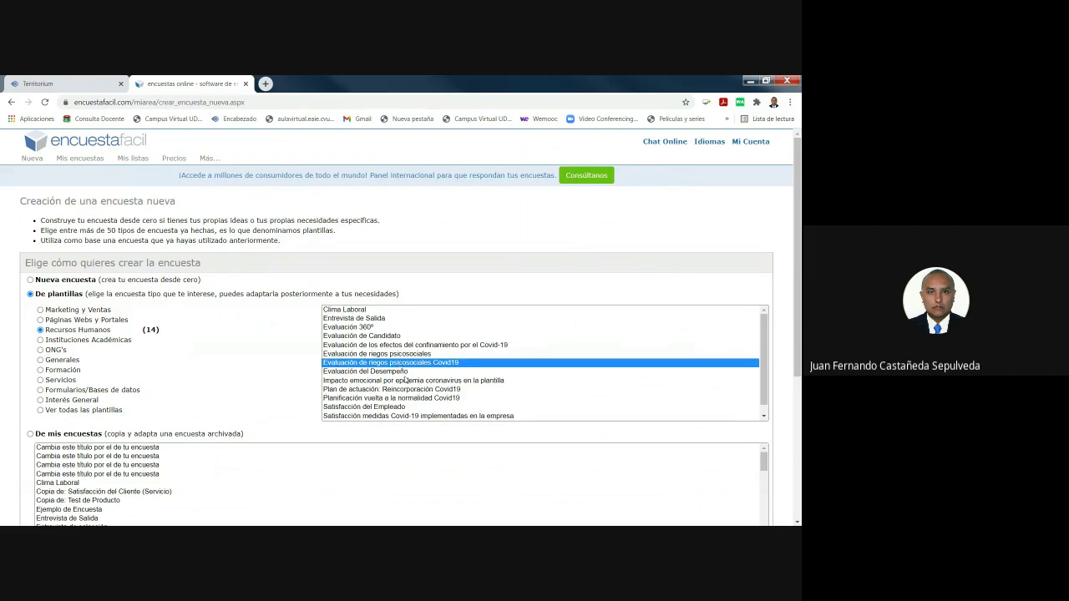
{"action": "scroll", "coordinate": [707, 510], "scroll_direction": "down", "scroll_amount": 2}
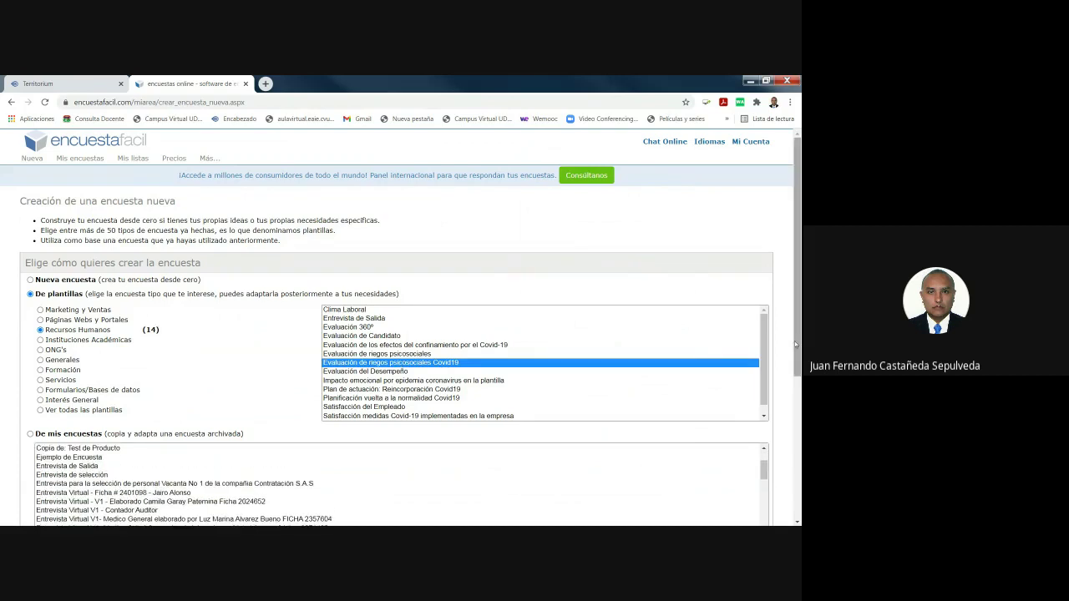
{"action": "left_click_drag", "start_coordinate": [795, 341], "coordinate": [799, 420]}
{"action": "left_click", "coordinate": [745, 461]}
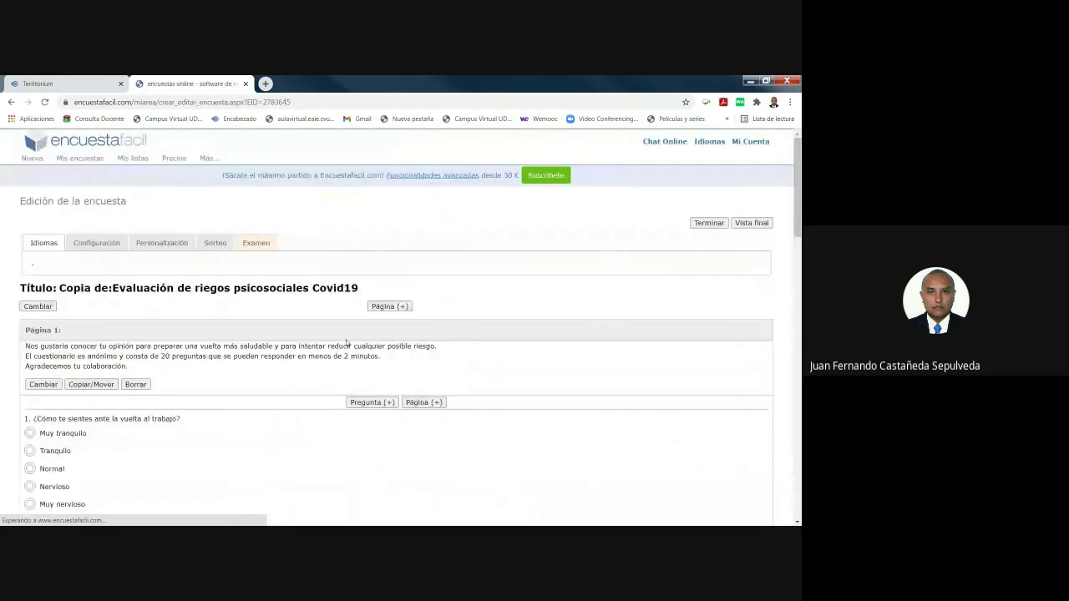
Scroll through the copied survey's questions, then go to Configuración > Personalización > Logotipo
{"action": "scroll", "coordinate": [294, 437], "scroll_direction": "down", "scroll_amount": 5}
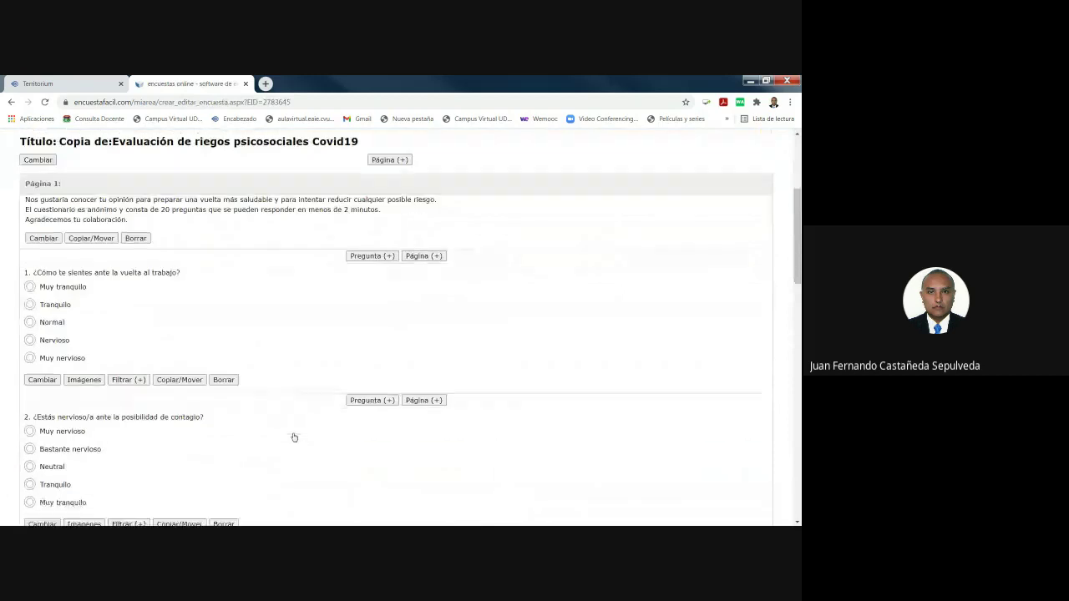
{"action": "scroll", "coordinate": [294, 436], "scroll_direction": "down", "scroll_amount": 5}
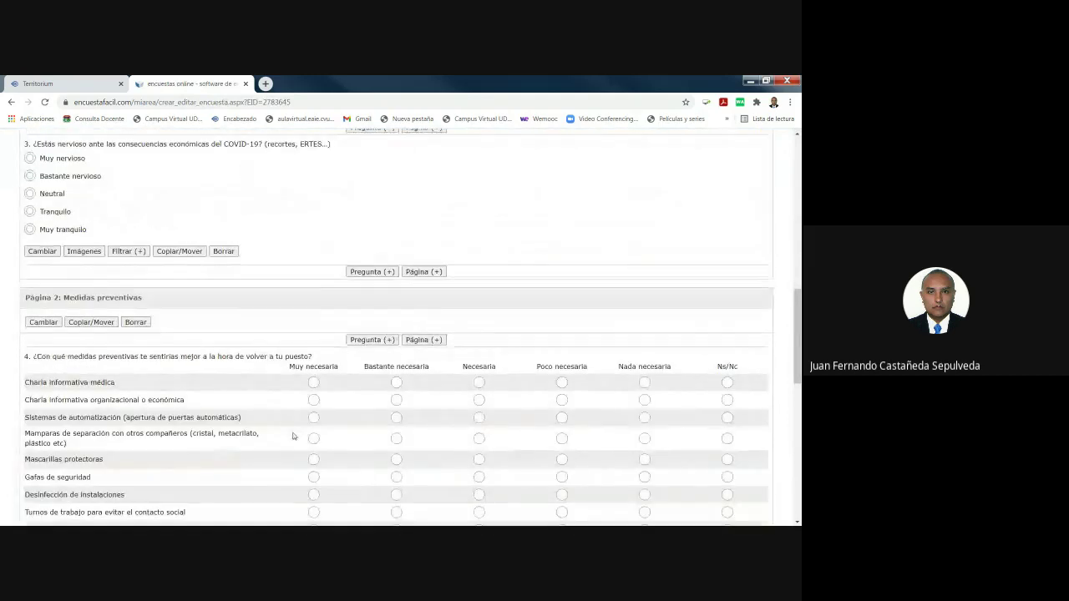
{"action": "scroll", "coordinate": [294, 436], "scroll_direction": "up", "scroll_amount": 12}
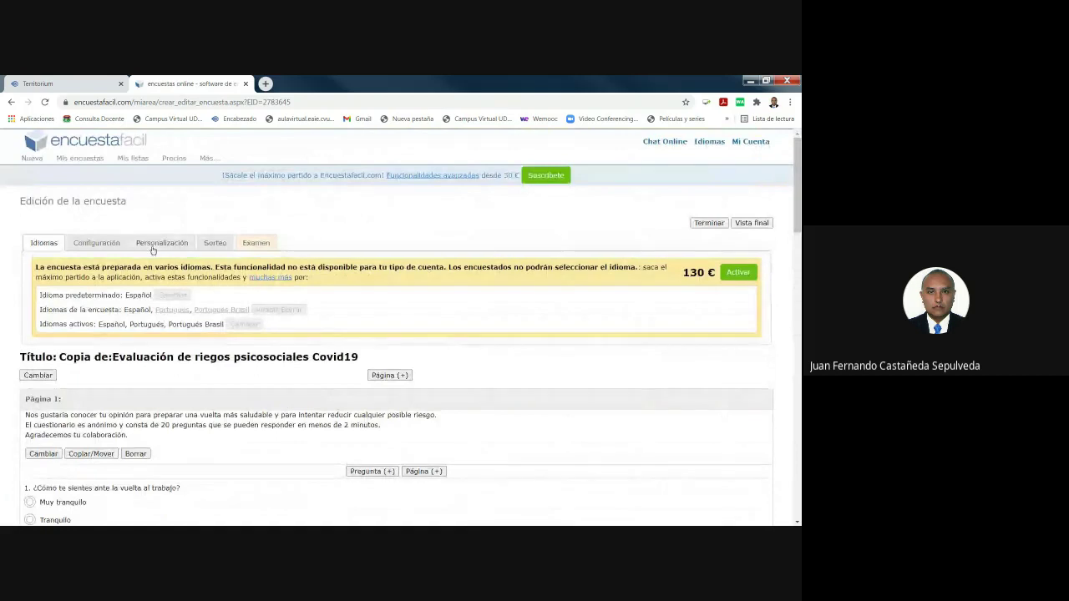
{"action": "left_click", "coordinate": [108, 248]}
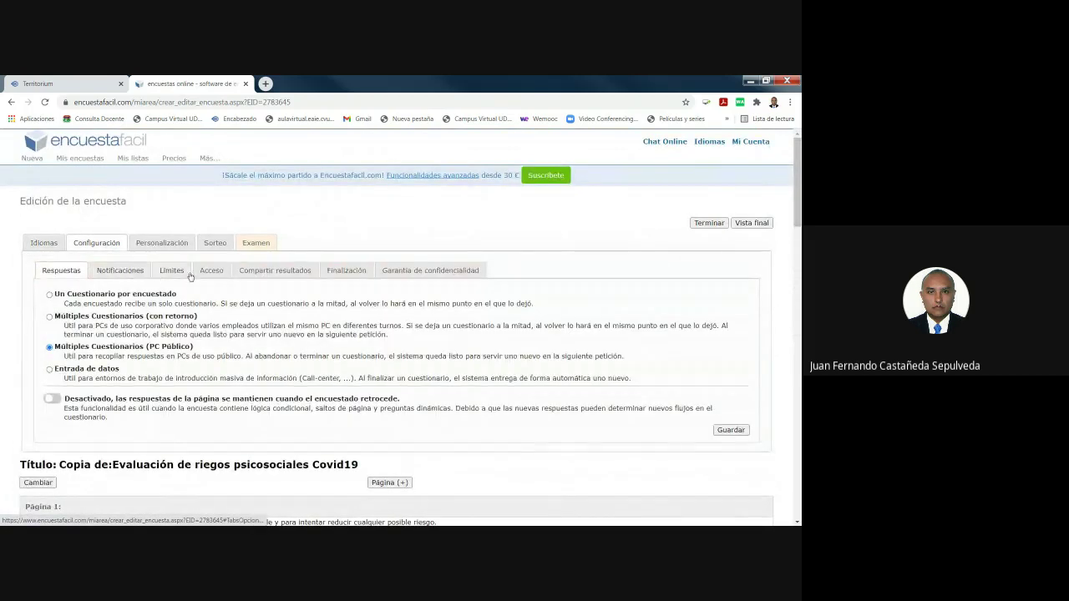
{"action": "left_click", "coordinate": [155, 244]}
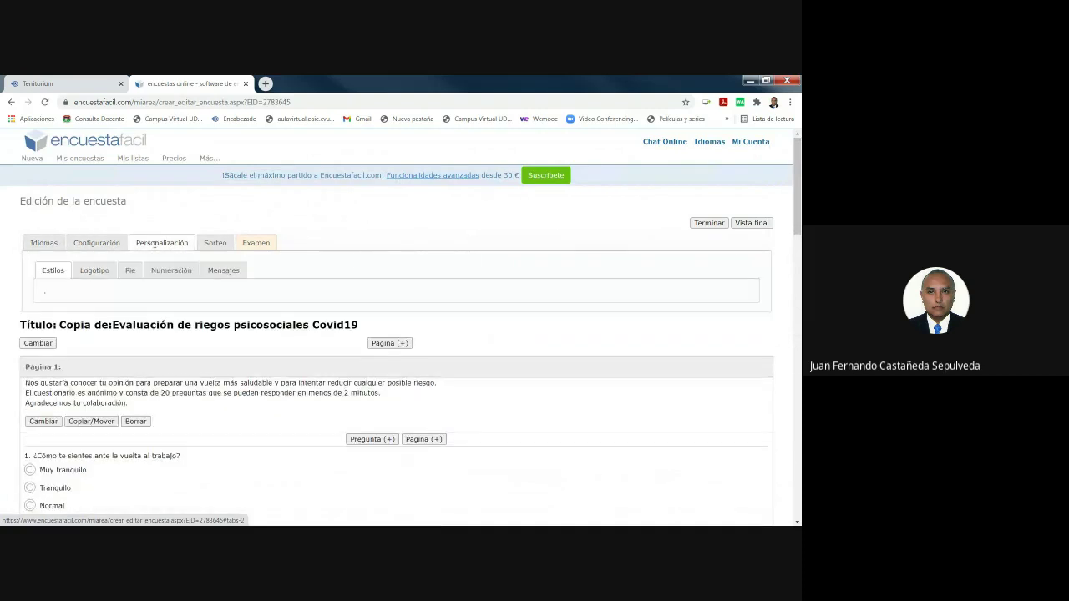
{"action": "left_click", "coordinate": [97, 272]}
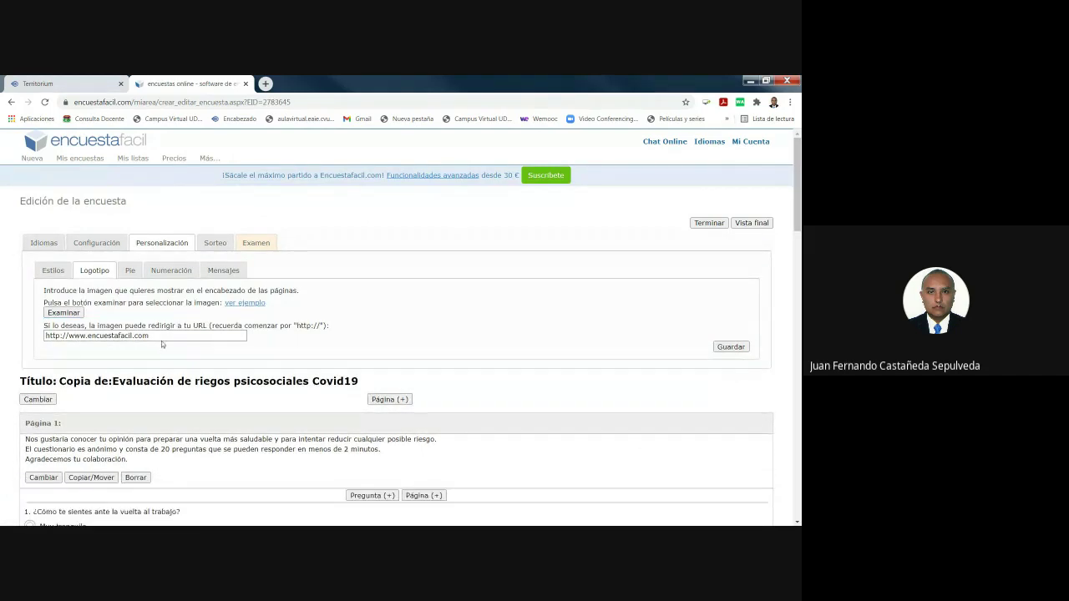
Clear the logo link URL and choose the red-virus 'COVID - 19 S.A.S' library image as the Logotipo
{"action": "left_click_drag", "start_coordinate": [160, 335], "coordinate": [4, 320]}
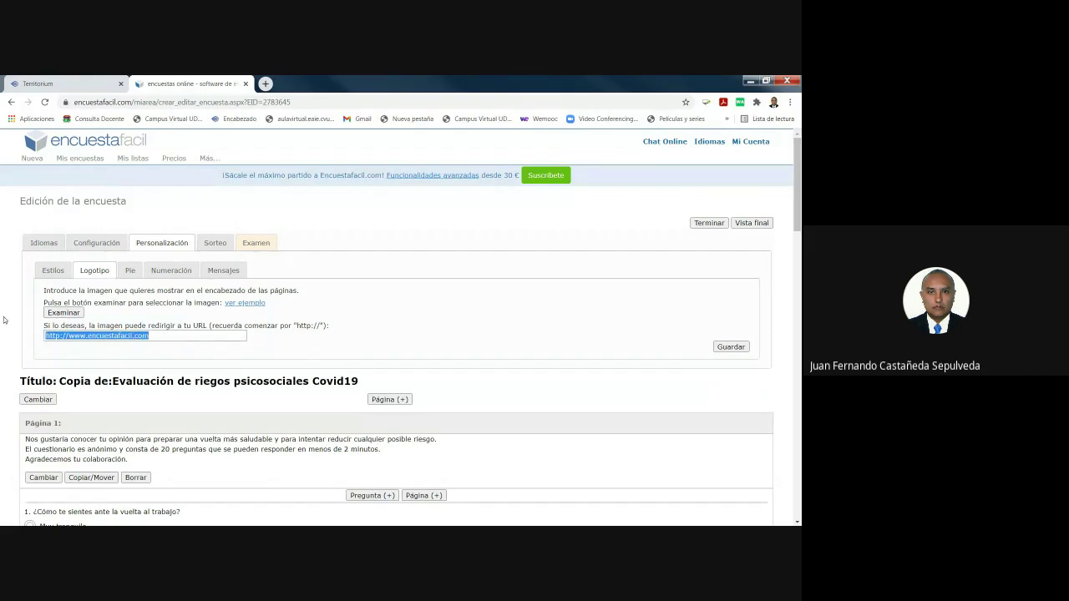
{"action": "key", "text": "BackSpace"}
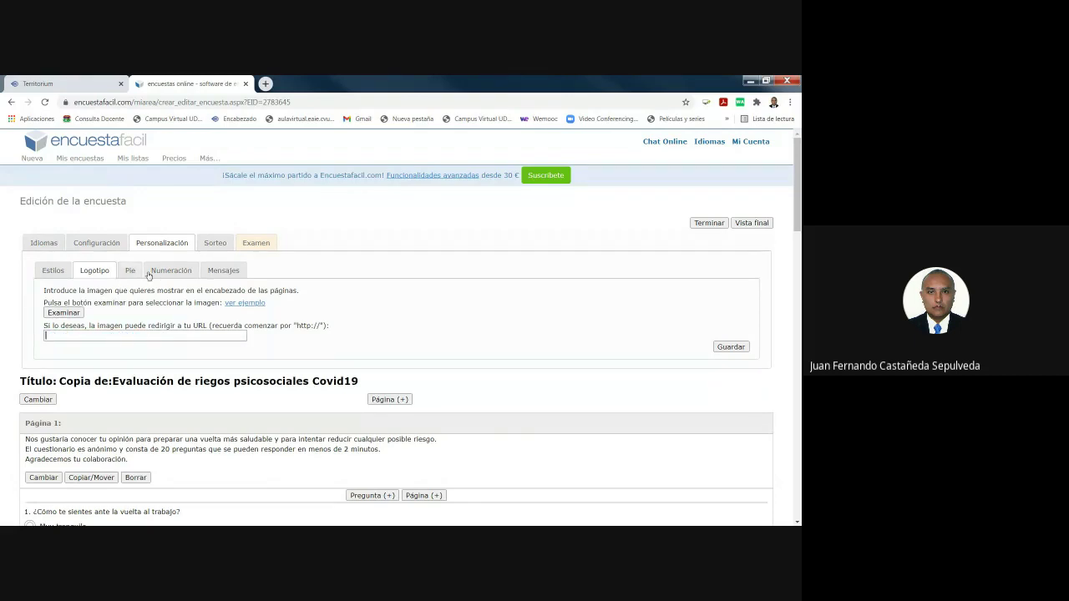
{"action": "left_click", "coordinate": [63, 312]}
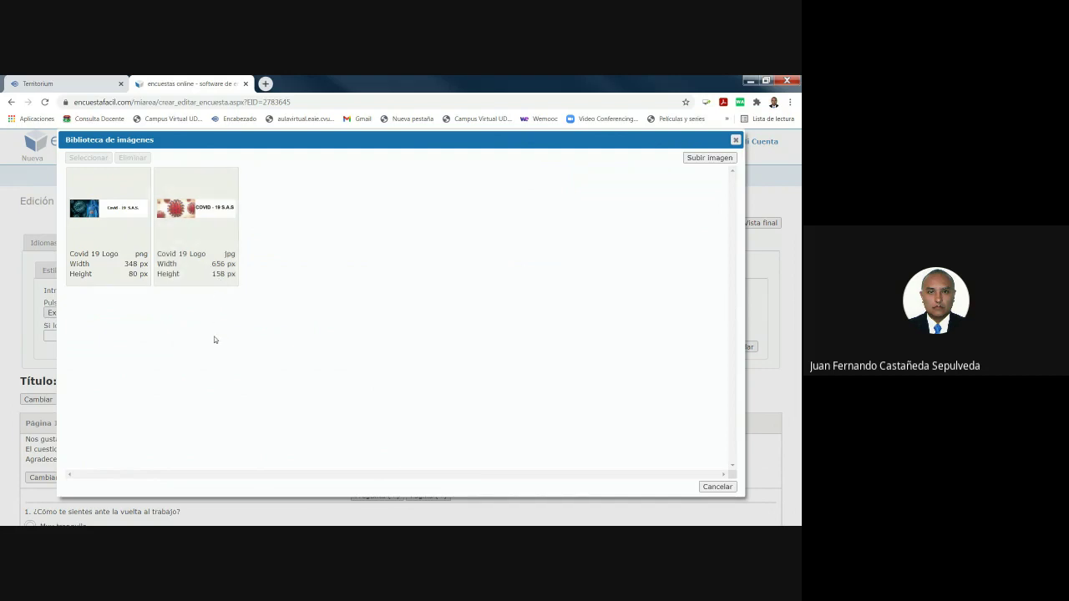
{"action": "left_click", "coordinate": [185, 212]}
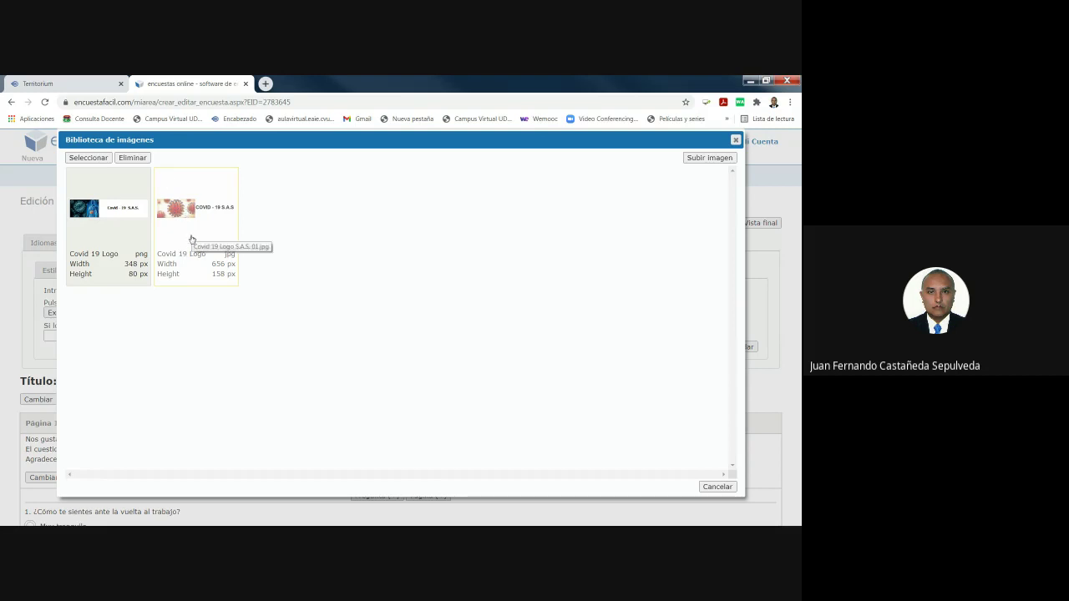
{"action": "left_click", "coordinate": [709, 158]}
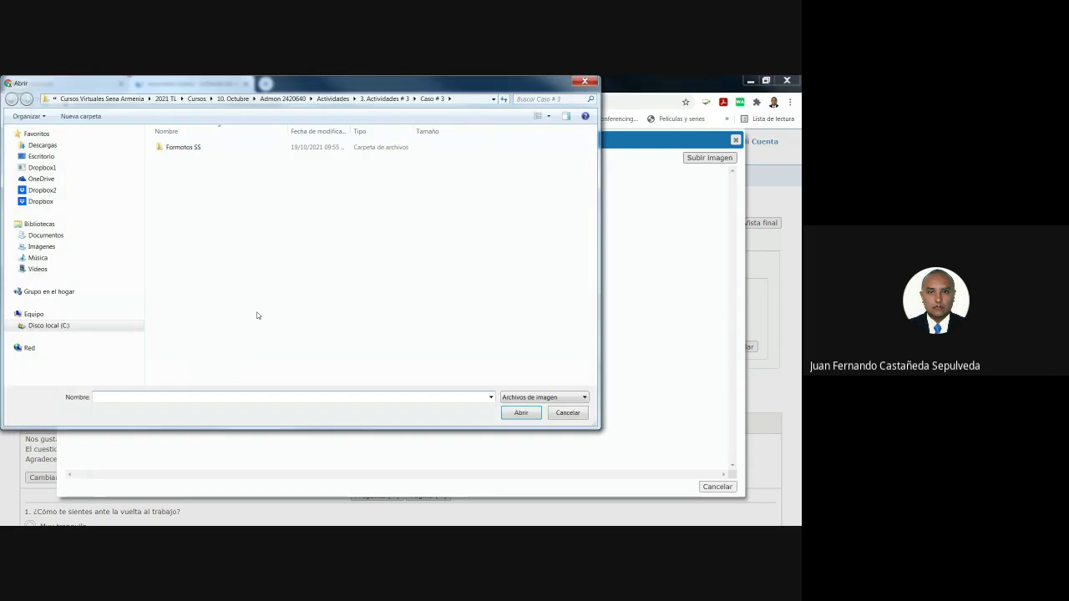
{"action": "left_click", "coordinate": [568, 413]}
{"action": "left_click", "coordinate": [209, 212]}
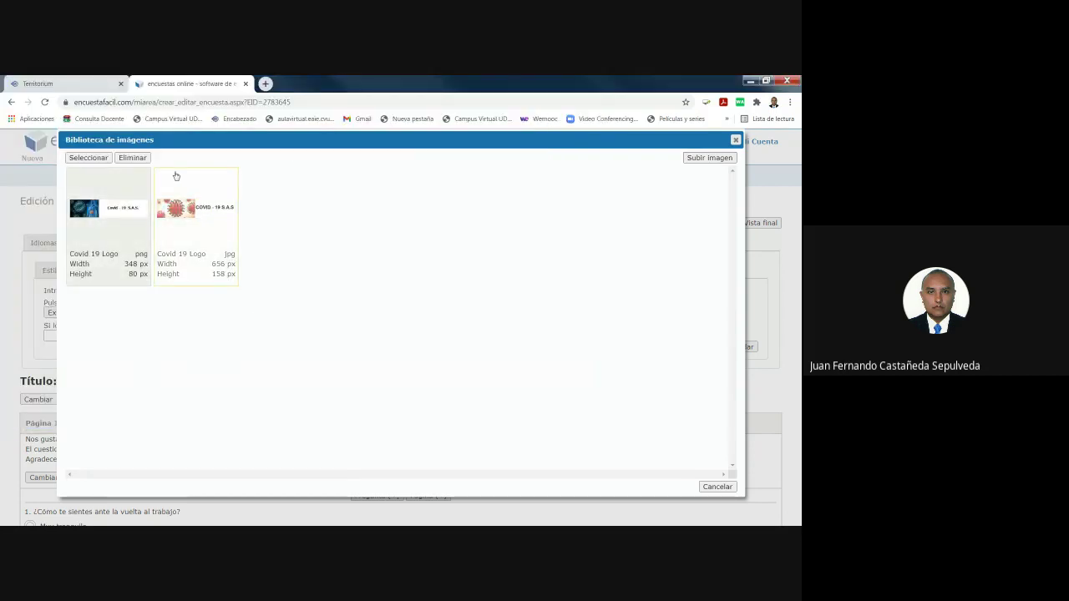
{"action": "left_click", "coordinate": [88, 158]}
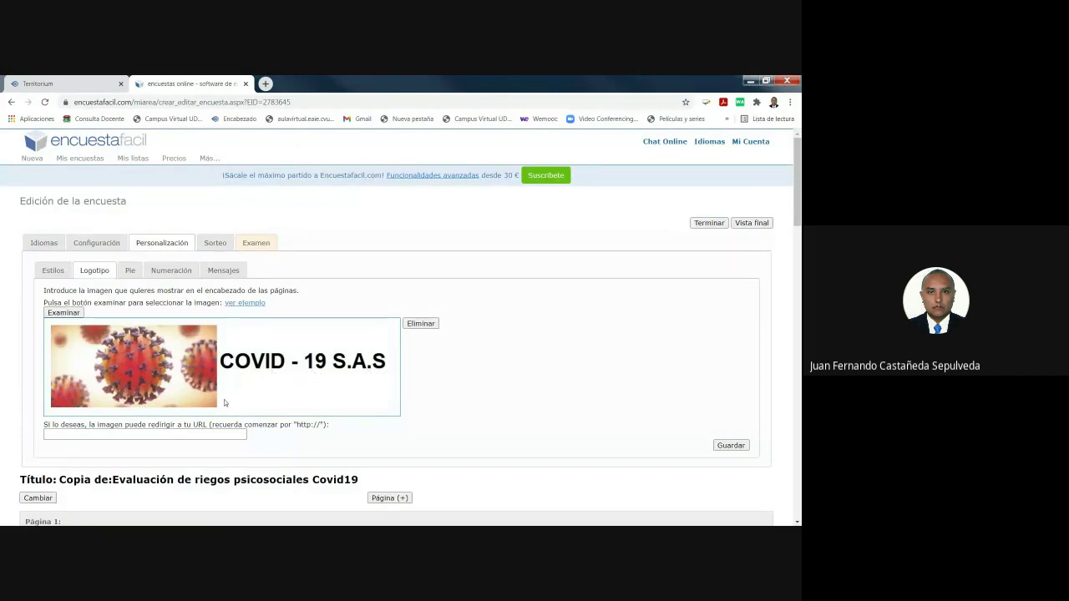
{"action": "scroll", "coordinate": [551, 438], "scroll_direction": "down", "scroll_amount": 2}
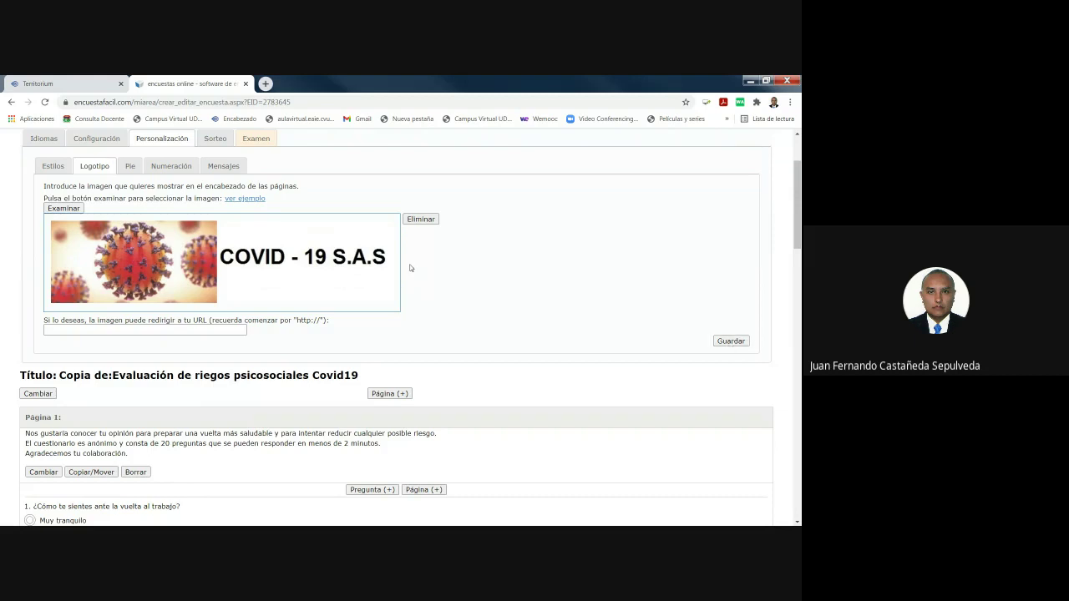
{"action": "scroll", "coordinate": [410, 268], "scroll_direction": "down", "scroll_amount": 2}
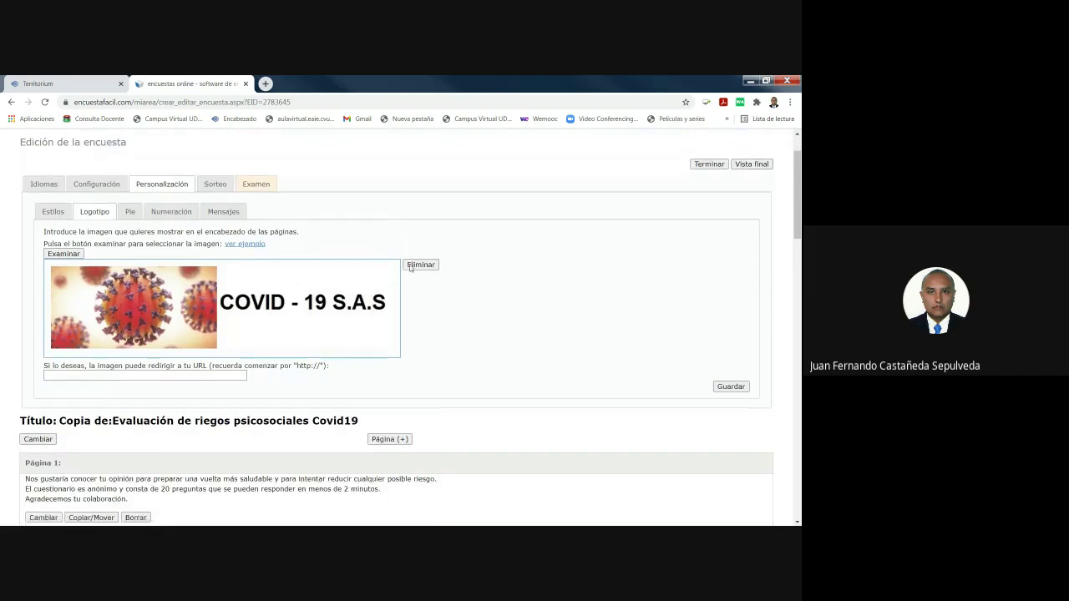
{"action": "scroll", "coordinate": [125, 382], "scroll_direction": "down", "scroll_amount": 1}
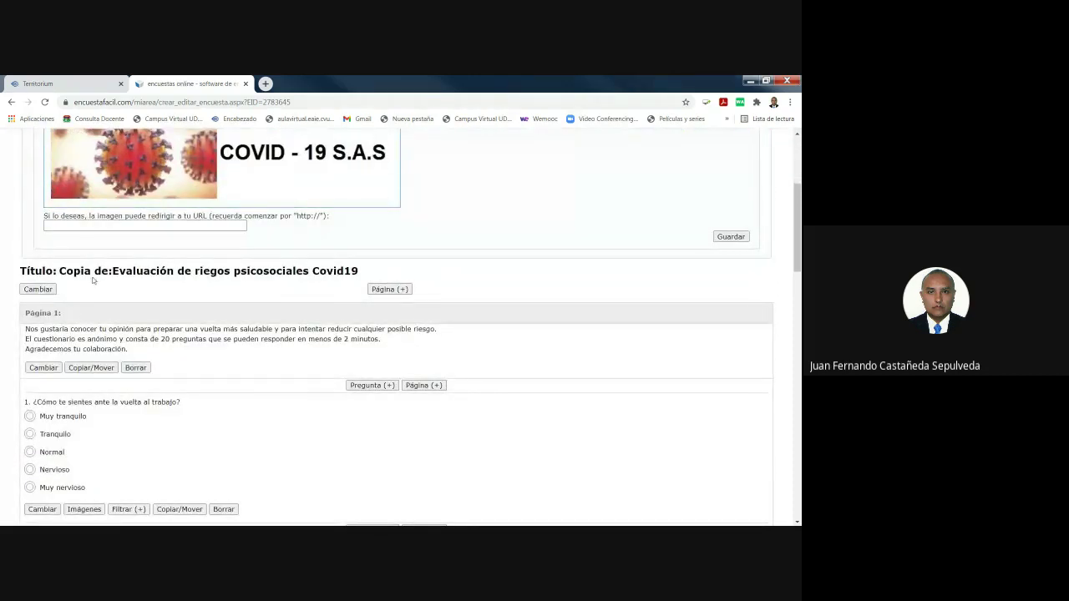
Open the survey title for editing and delete the 'Copia de:' prefix
{"action": "left_click", "coordinate": [38, 289]}
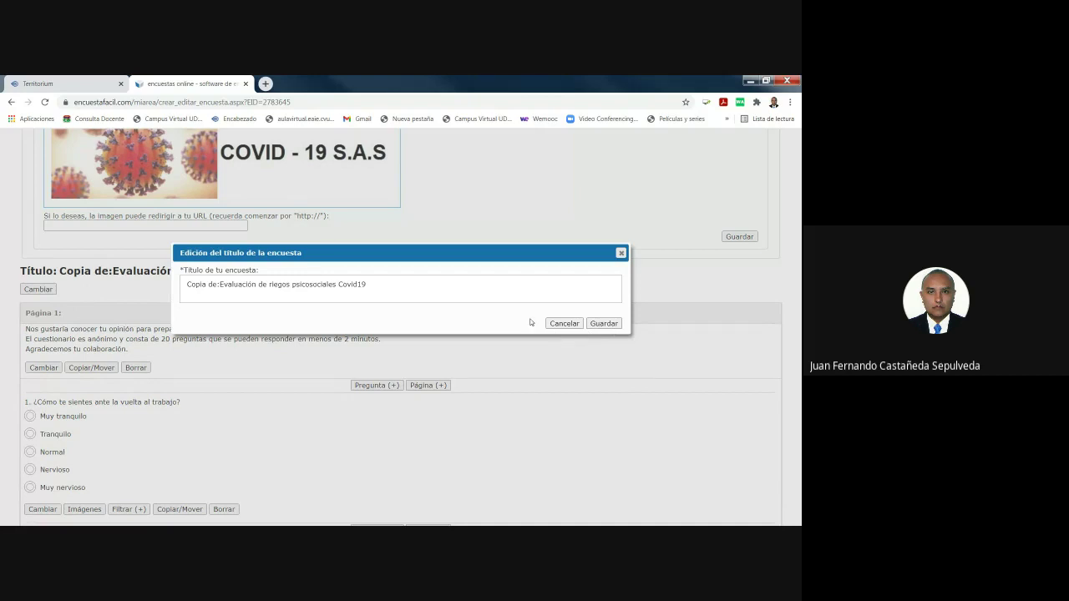
{"action": "left_click", "coordinate": [378, 287]}
{"action": "double_click", "coordinate": [378, 287]}
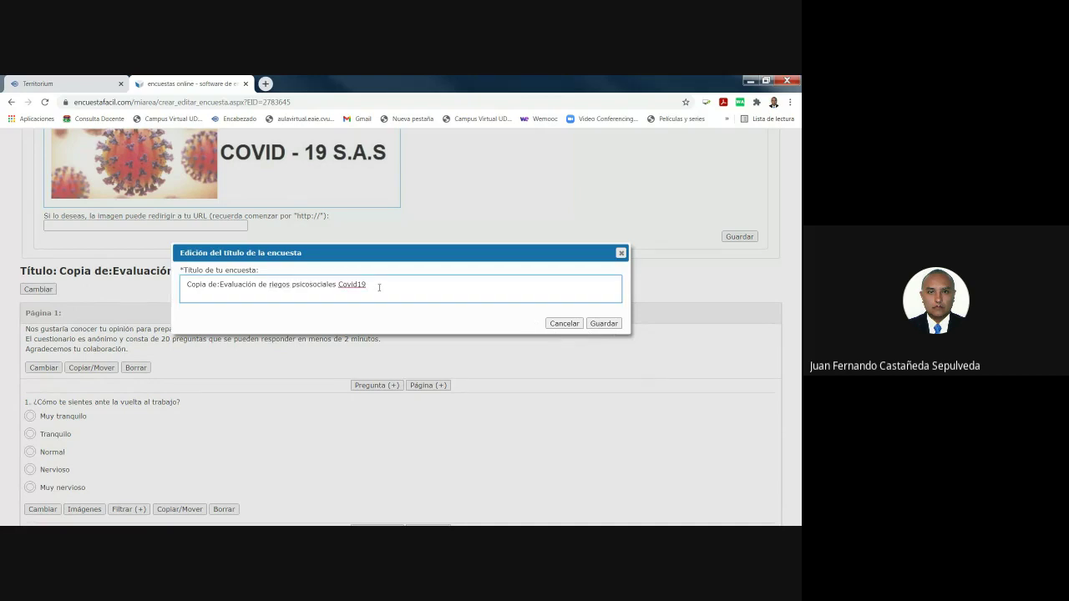
{"action": "left_click_drag", "start_coordinate": [378, 286], "coordinate": [172, 285]}
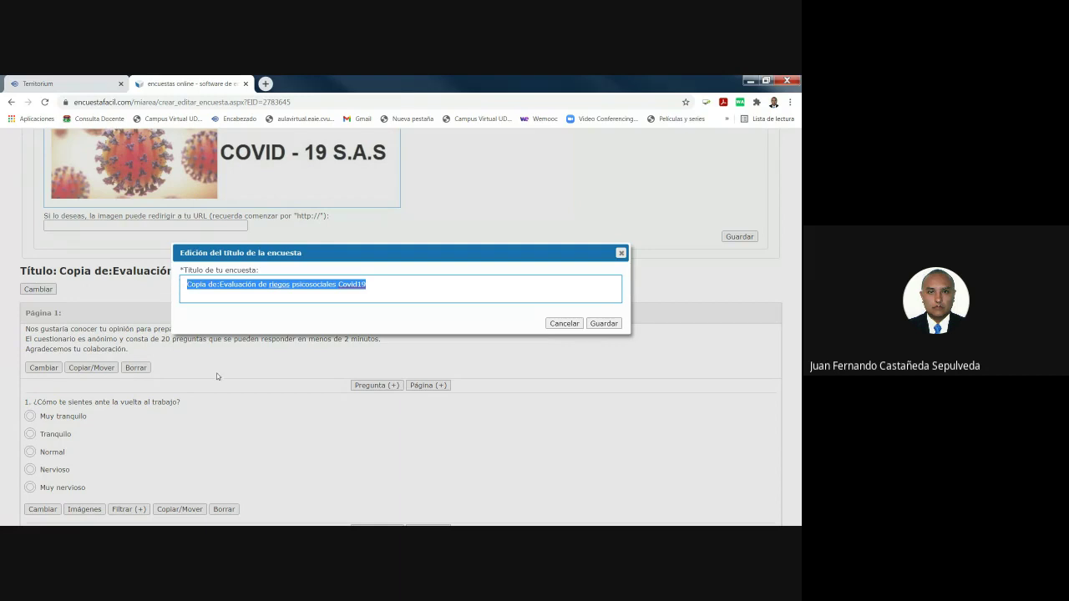
{"action": "left_click", "coordinate": [237, 290]}
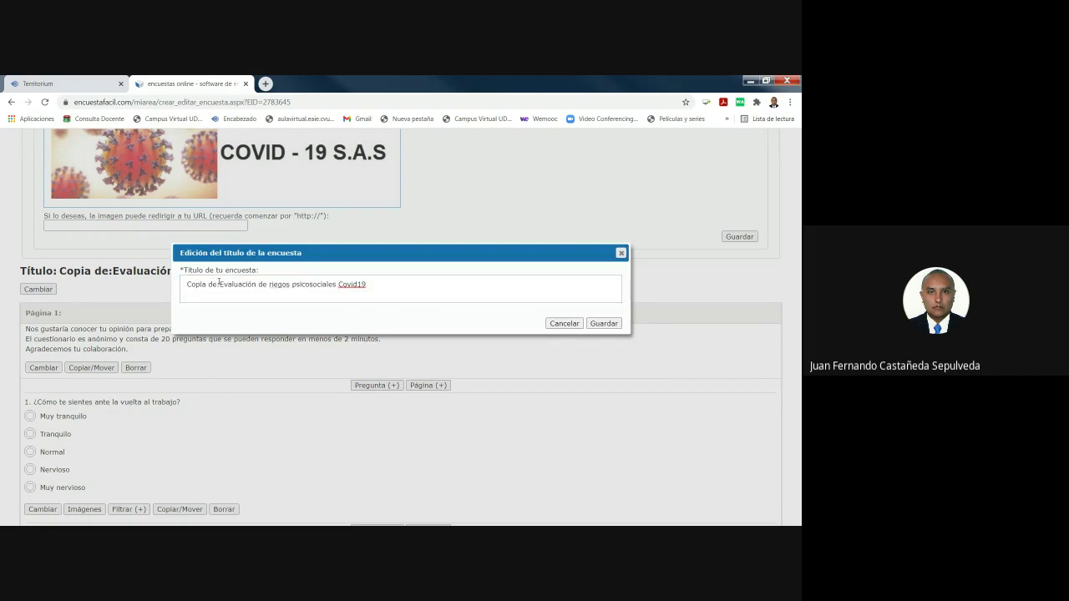
{"action": "left_click", "coordinate": [219, 284]}
{"action": "key", "text": "BackSpace"}
{"action": "key", "text": "BackSpace"}
{"action": "key", "text": "BackSpace"}
{"action": "key", "text": "BackSpace"}
{"action": "key", "text": "BackSpace"}
{"action": "key", "text": "BackSpace"}
{"action": "key", "text": "BackSpace"}
{"action": "key", "text": "BackSpace"}
{"action": "key", "text": "BackSpace"}
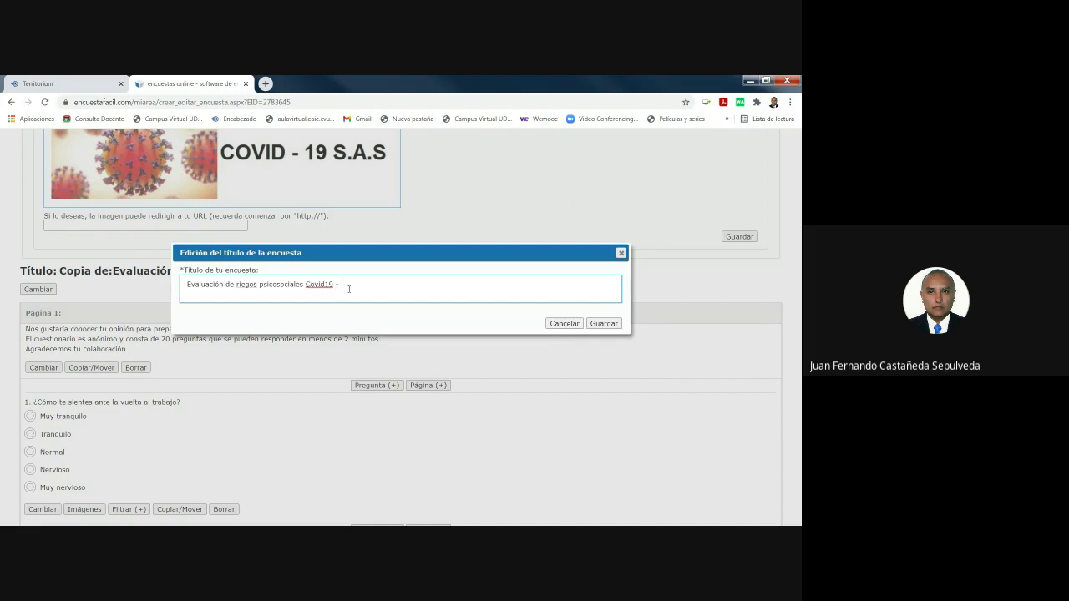
Append ' - Ficha 2420640 - ' and the student's name to the title, then save it
{"action": "type", "text": "cha"}
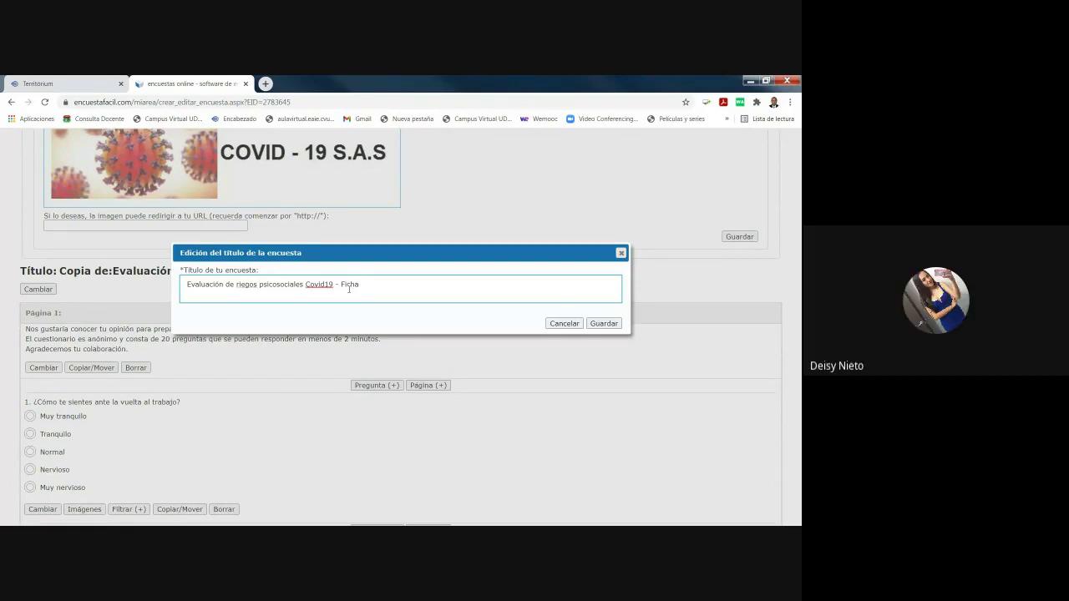
{"action": "type", "text": "420649"}
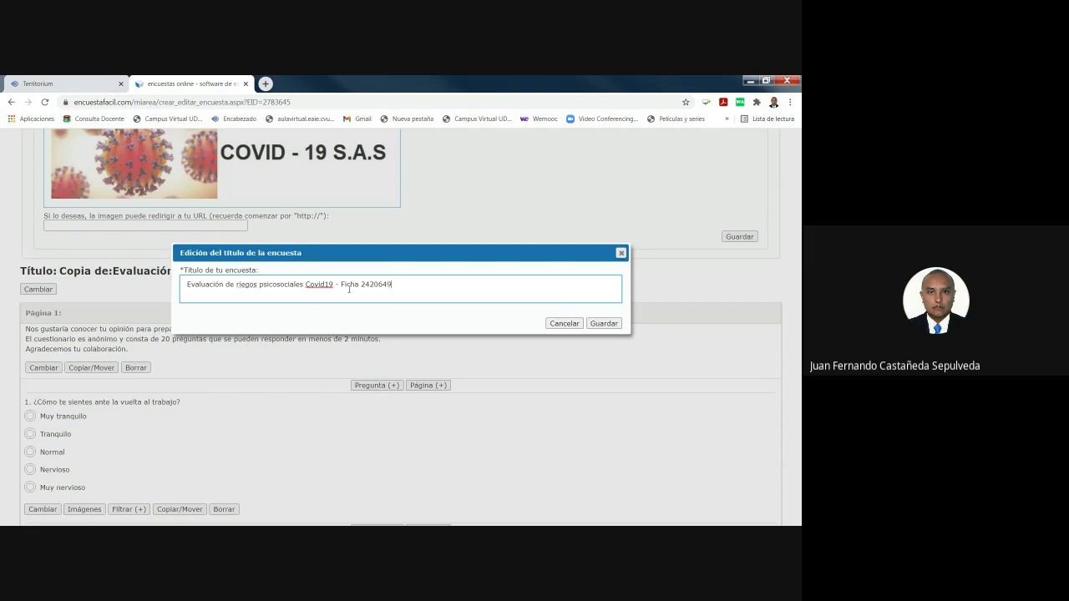
{"action": "key", "text": "BackSpace"}
{"action": "type", "text": "0"}
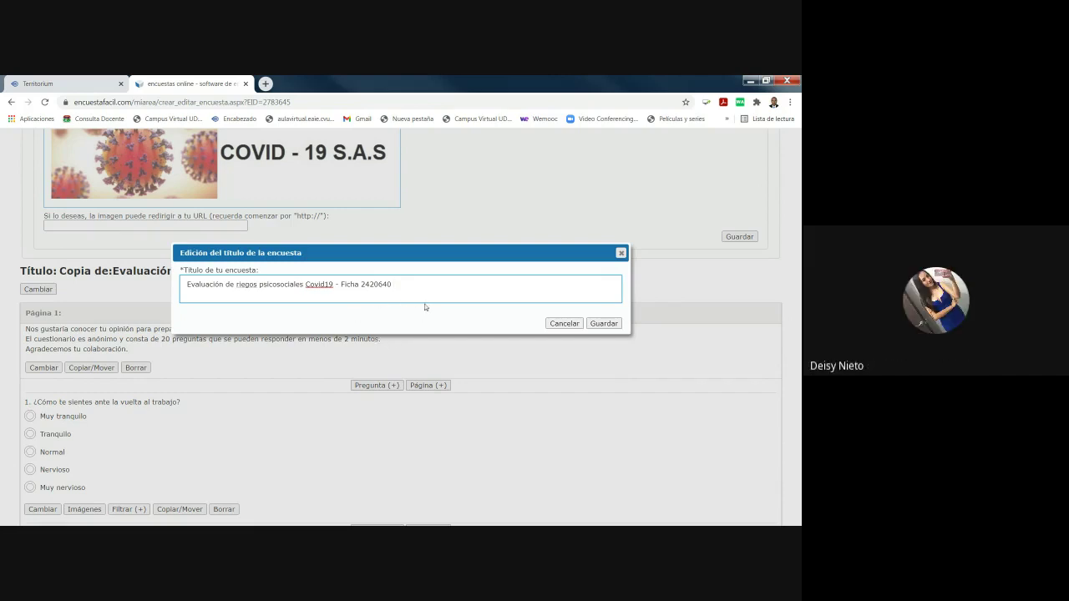
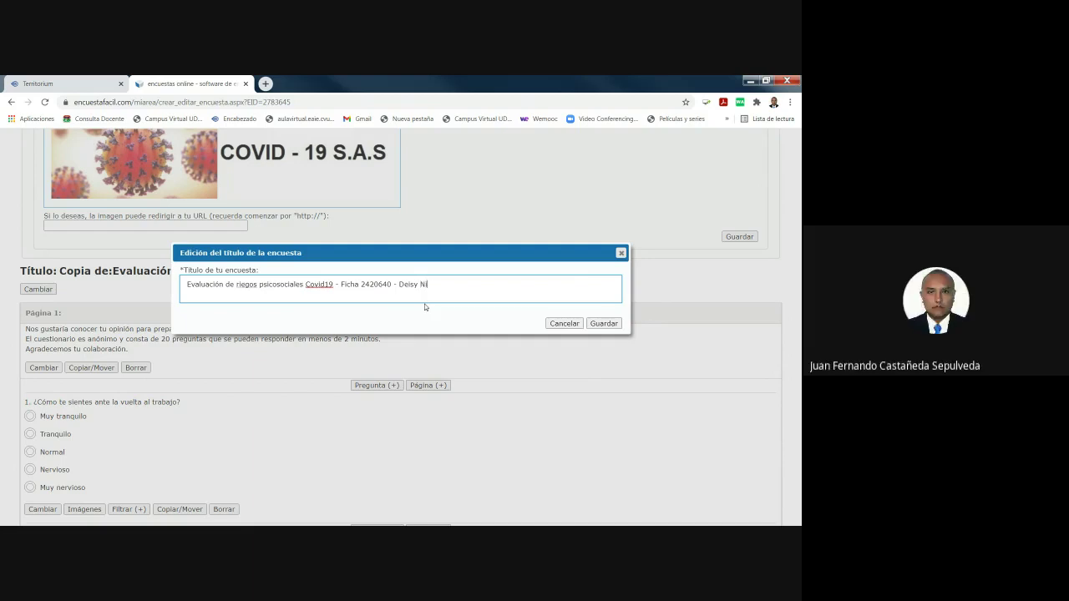
{"action": "left_click", "coordinate": [605, 324]}
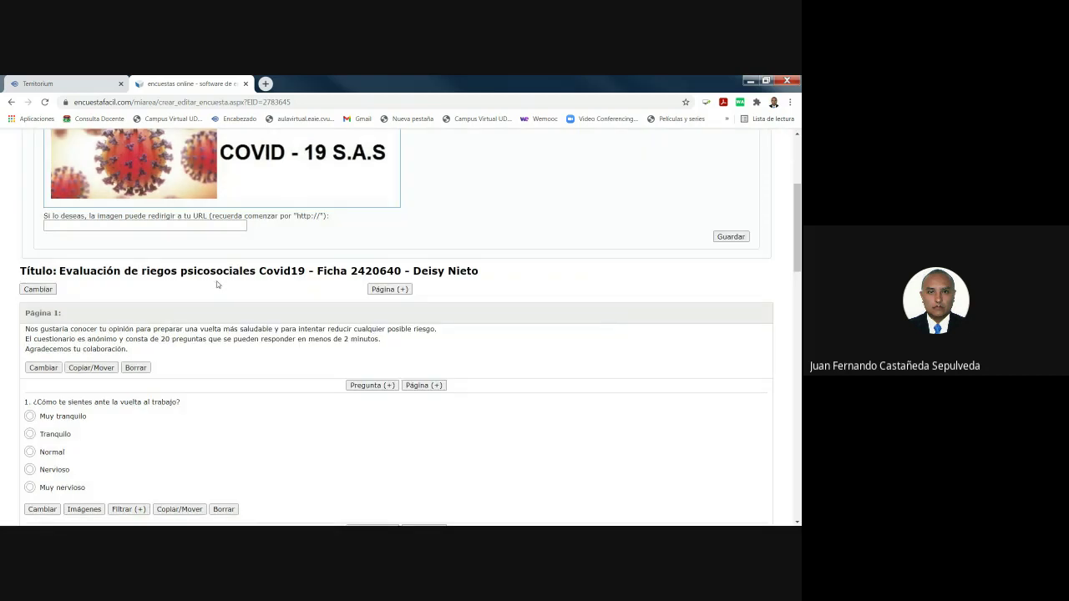
Open Página 1's title editor and type the employee's full name as the start of its title
{"action": "scroll", "coordinate": [180, 328], "scroll_direction": "down", "scroll_amount": 1}
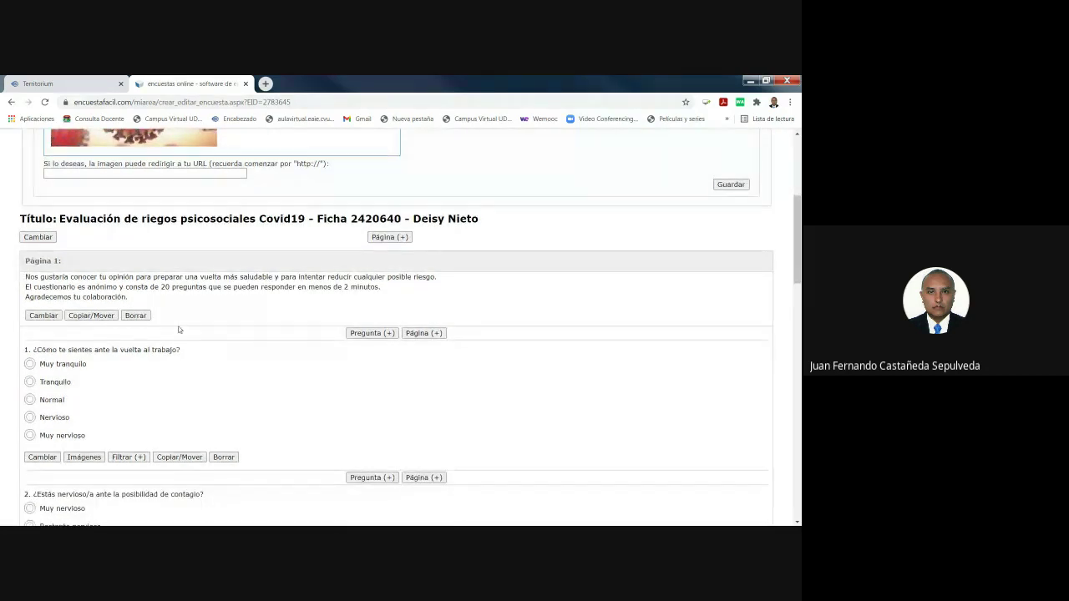
{"action": "left_click", "coordinate": [39, 316]}
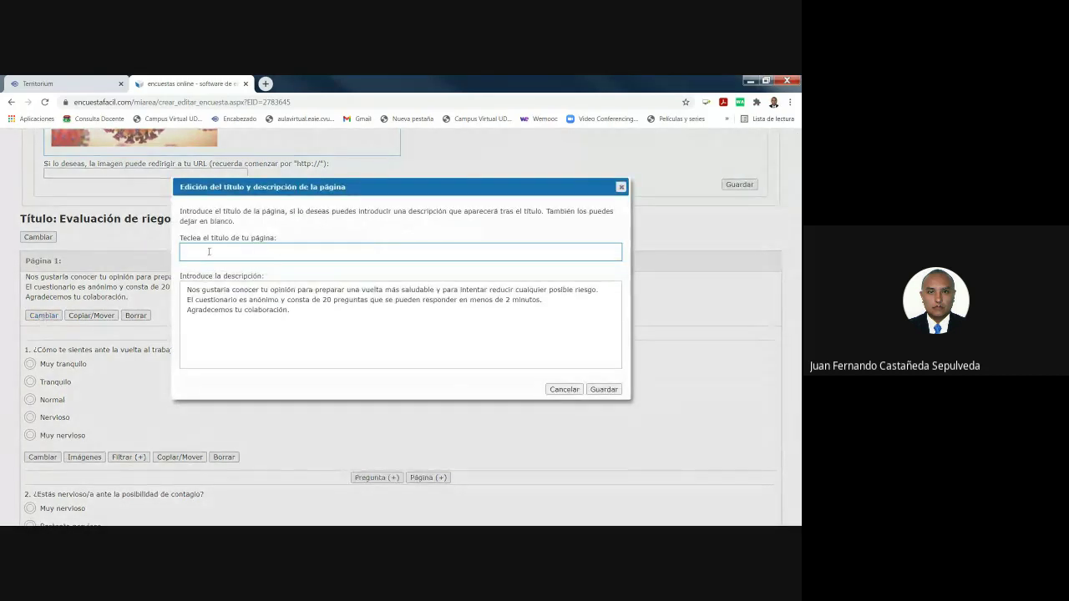
{"action": "left_click", "coordinate": [208, 251]}
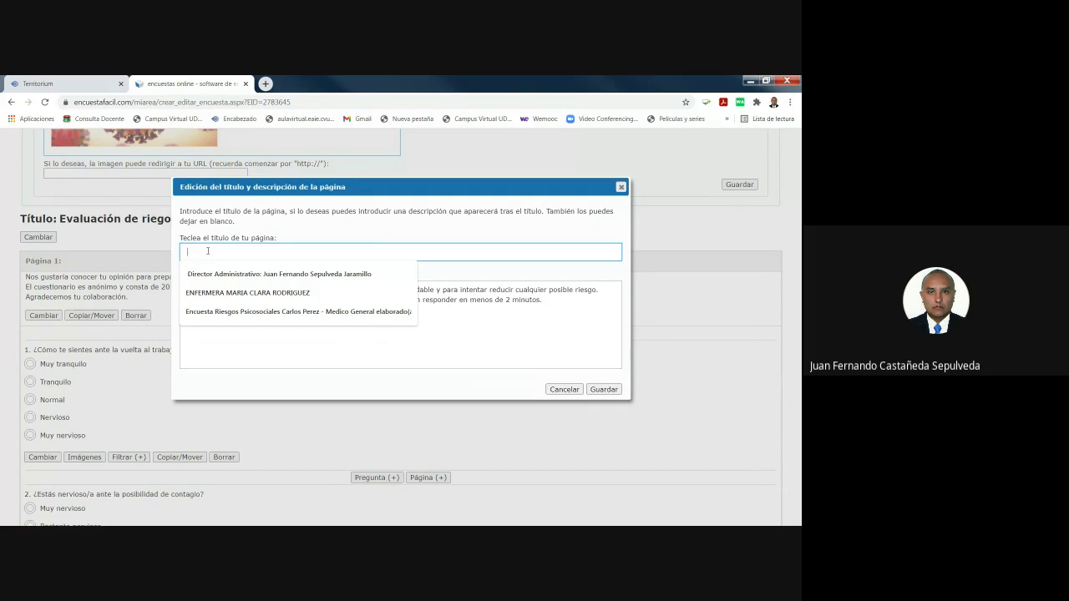
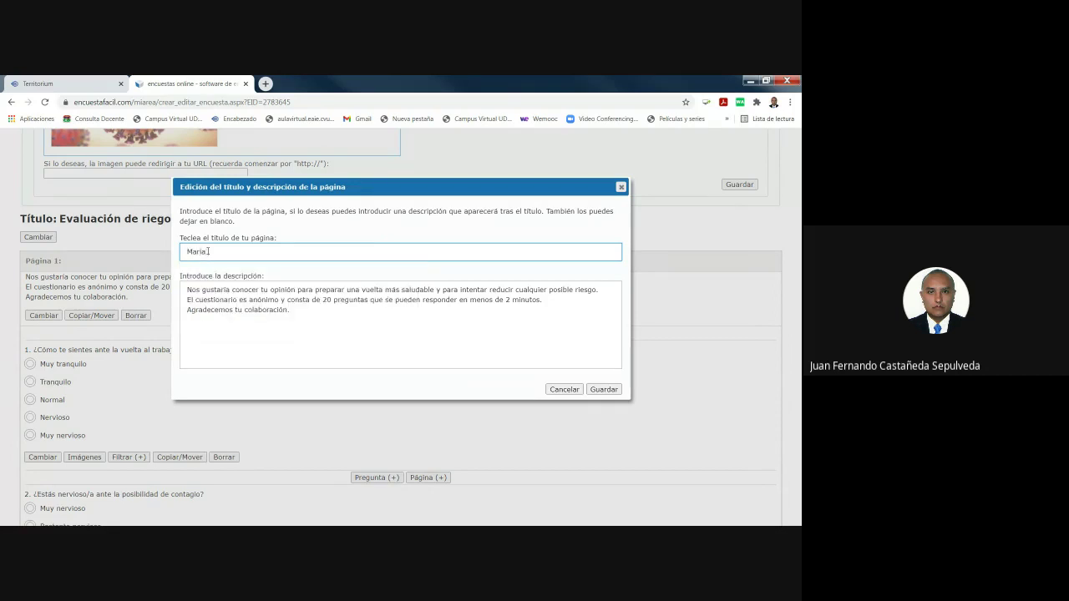
Switch to the Listado Contratos Octubre PDF, scroll the employee records, and restore down its window
{"action": "key", "text": "alt+Tab"}
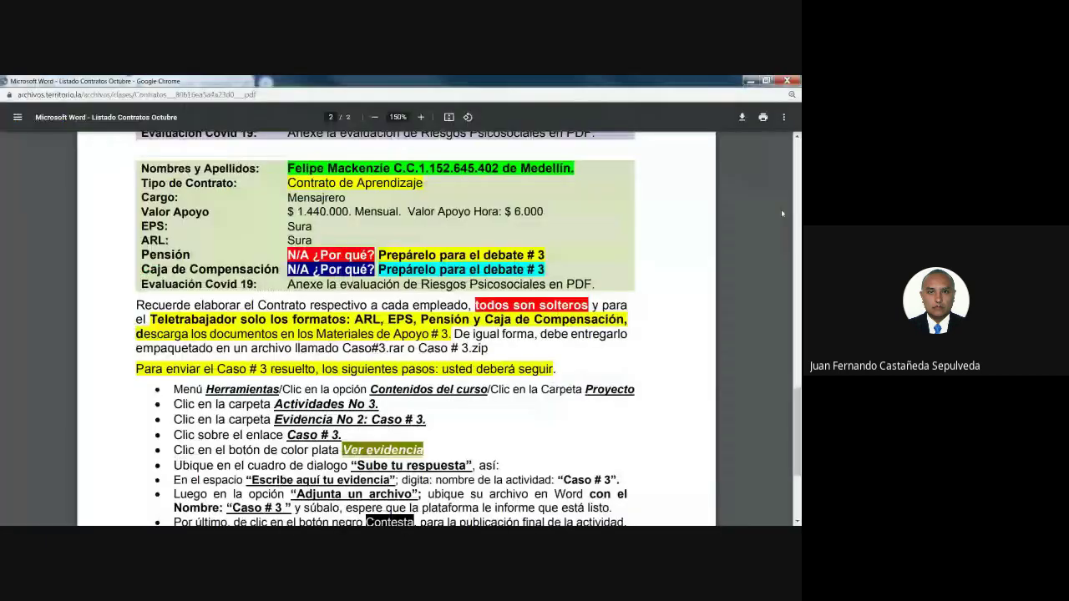
{"action": "scroll", "coordinate": [747, 250], "scroll_direction": "up", "scroll_amount": 10}
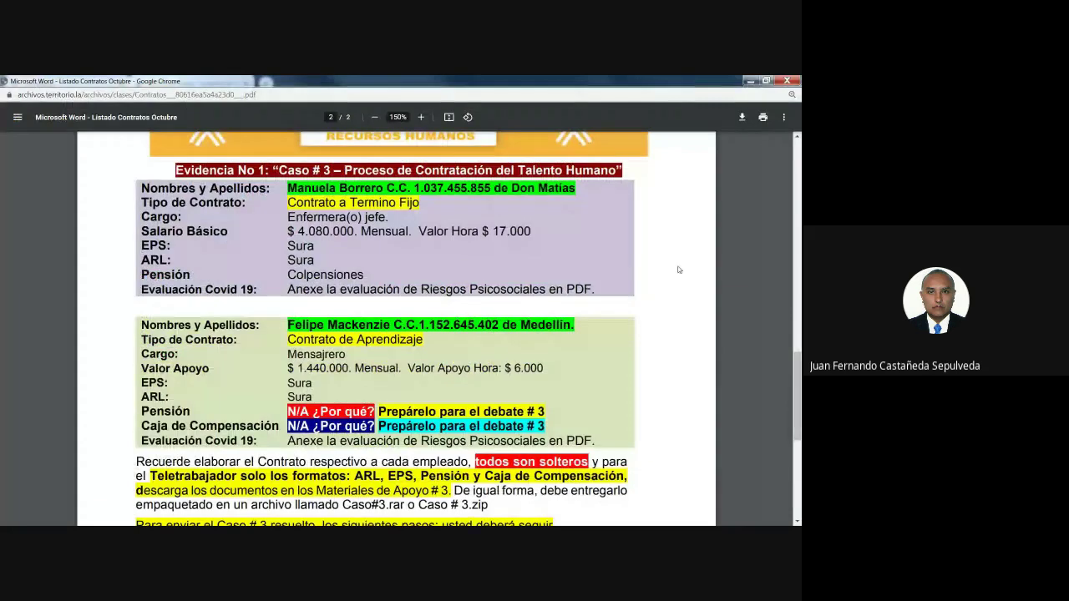
{"action": "scroll", "coordinate": [531, 340], "scroll_direction": "up", "scroll_amount": 3}
{"action": "scroll", "coordinate": [531, 341], "scroll_direction": "down", "scroll_amount": 5}
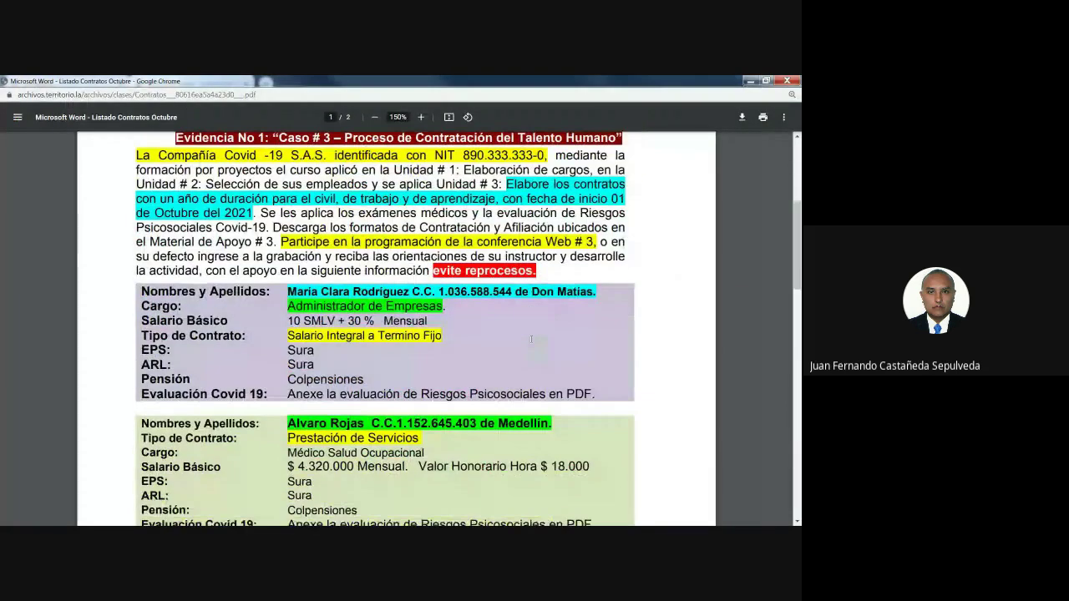
{"action": "scroll", "coordinate": [531, 339], "scroll_direction": "down", "scroll_amount": 5}
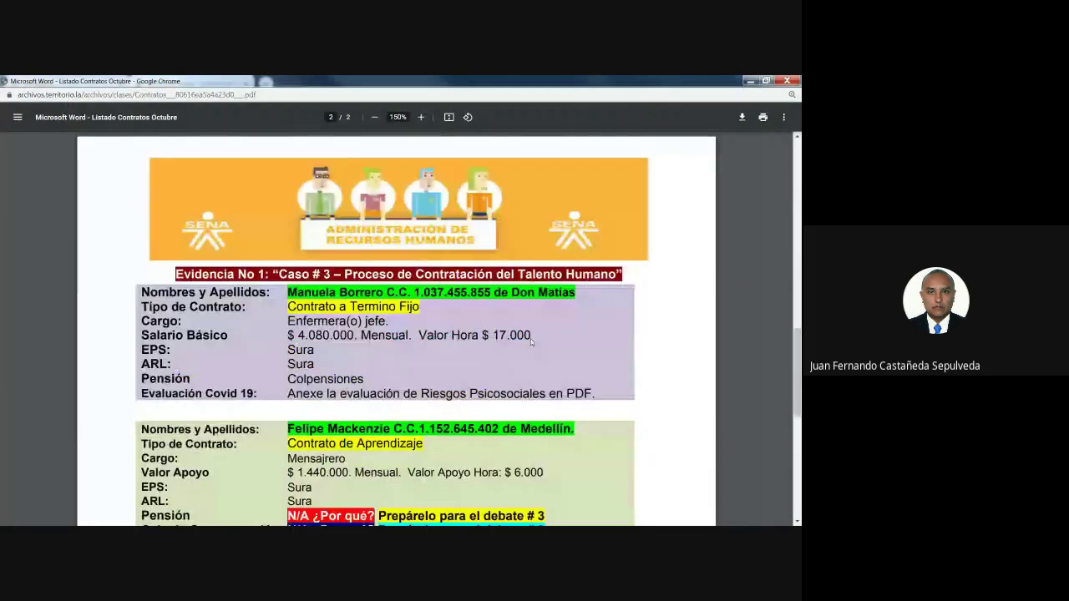
{"action": "scroll", "coordinate": [530, 339], "scroll_direction": "up", "scroll_amount": 4}
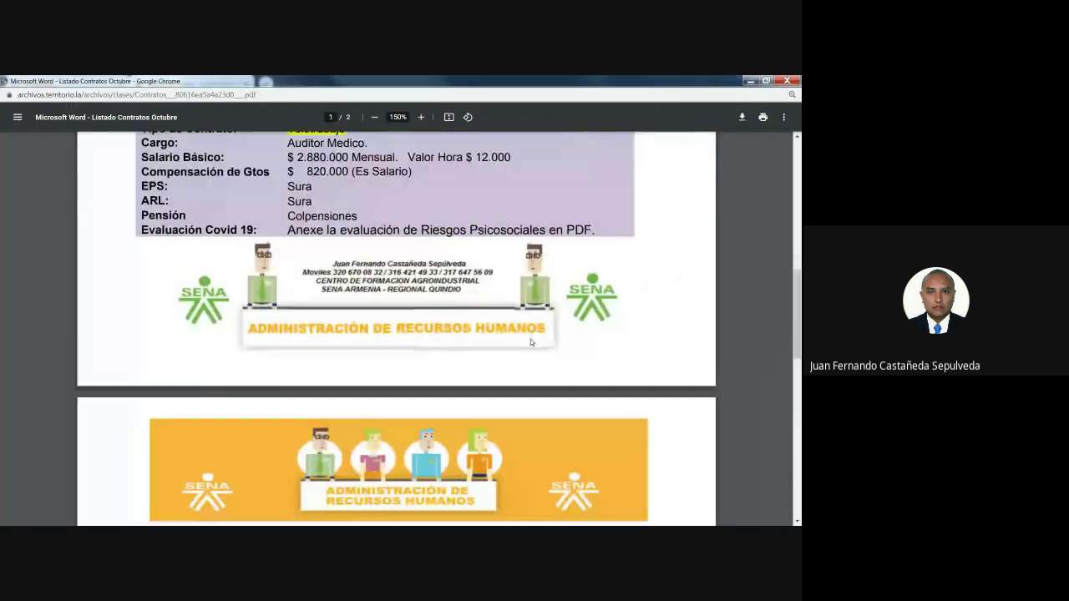
{"action": "scroll", "coordinate": [530, 343], "scroll_direction": "up", "scroll_amount": 5}
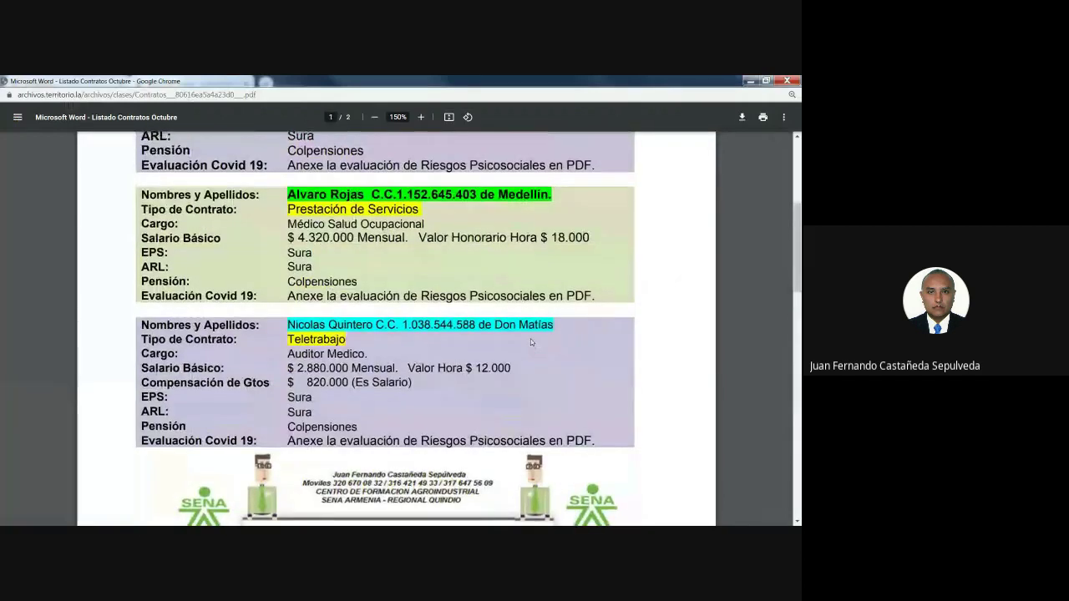
{"action": "left_click", "coordinate": [766, 81]}
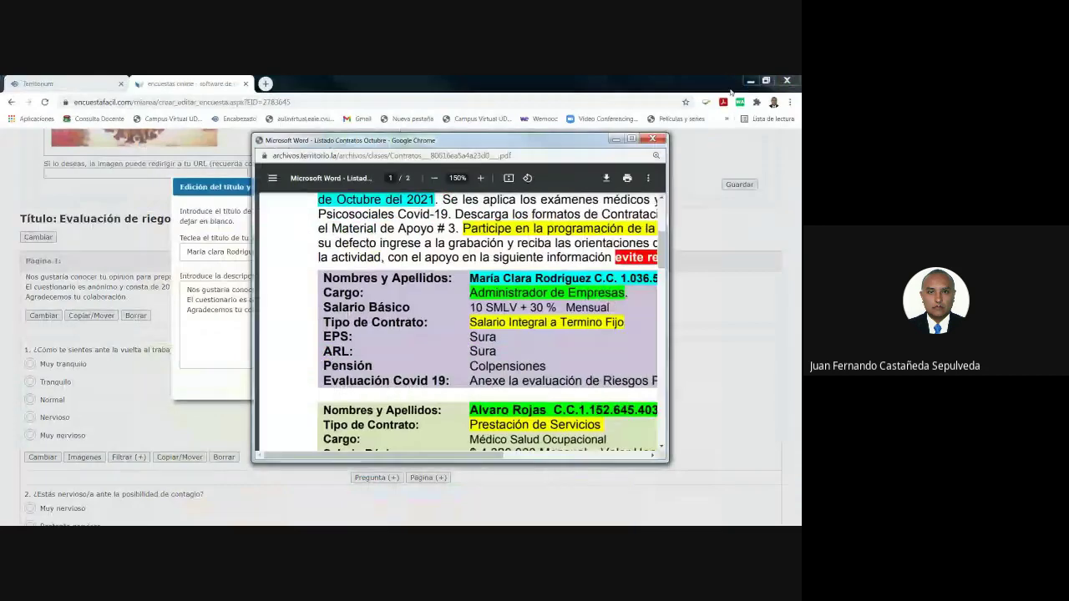
Finish Página 1's title with 'Administradora de Empresas', save it, and highlight the page and survey titles
{"action": "left_click", "coordinate": [616, 141]}
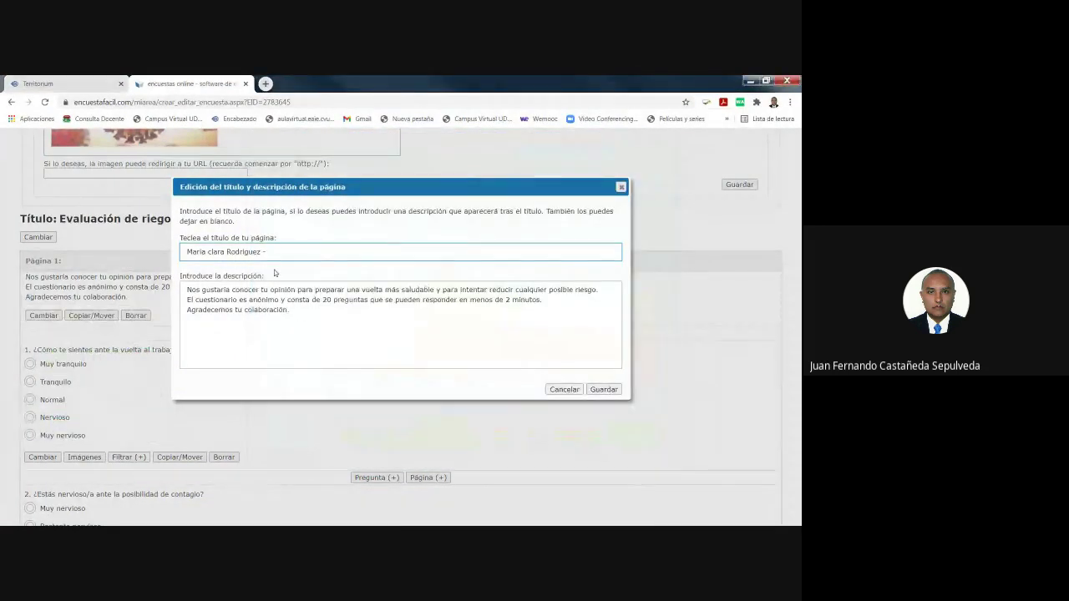
{"action": "type", "text": "Administra"}
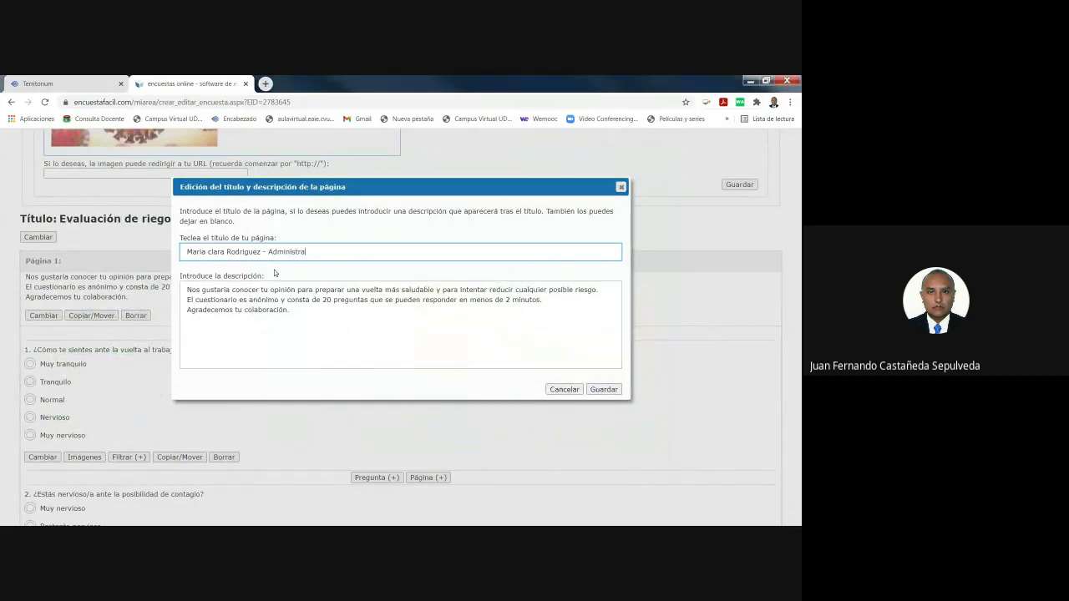
{"action": "type", "text": "d"}
{"action": "type", "text": "ora "}
{"action": "type", "text": " de Empresas"}
{"action": "right_click", "coordinate": [608, 390]}
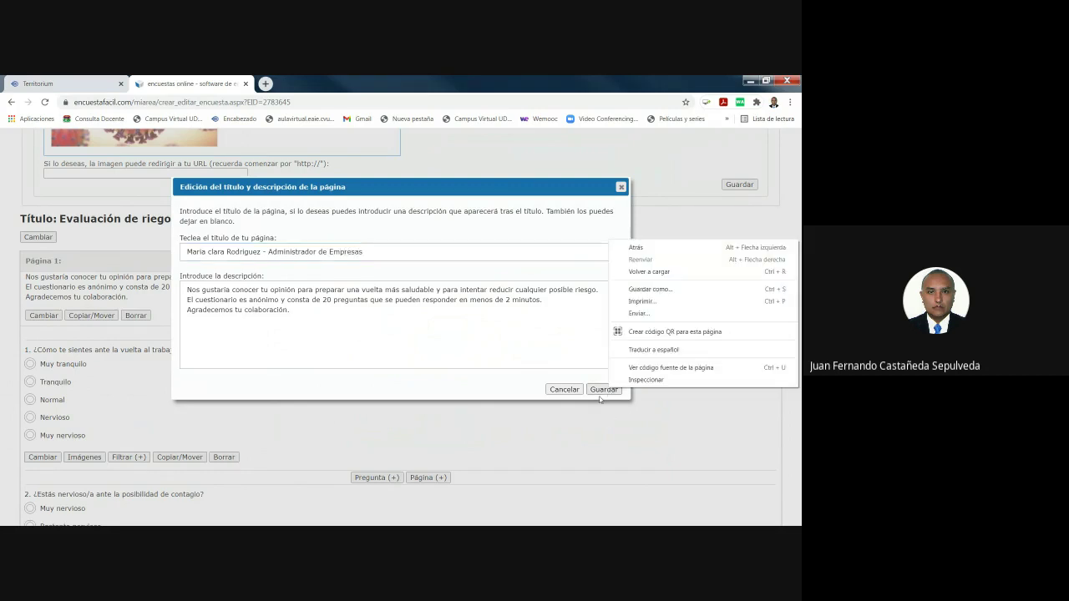
{"action": "left_click", "coordinate": [600, 399]}
{"action": "left_click", "coordinate": [601, 391]}
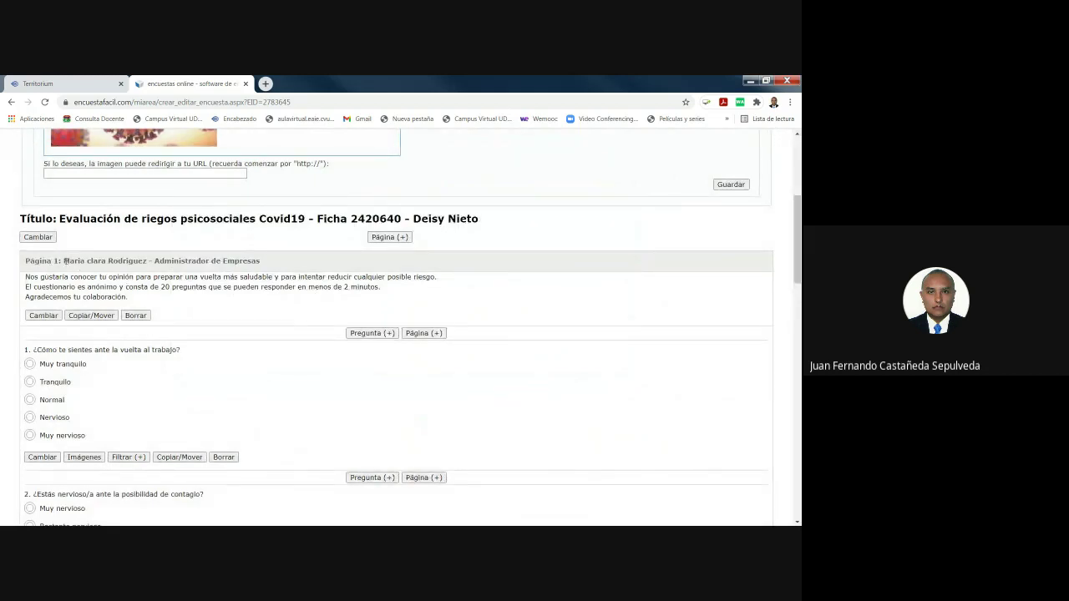
{"action": "left_click_drag", "start_coordinate": [65, 261], "coordinate": [284, 274]}
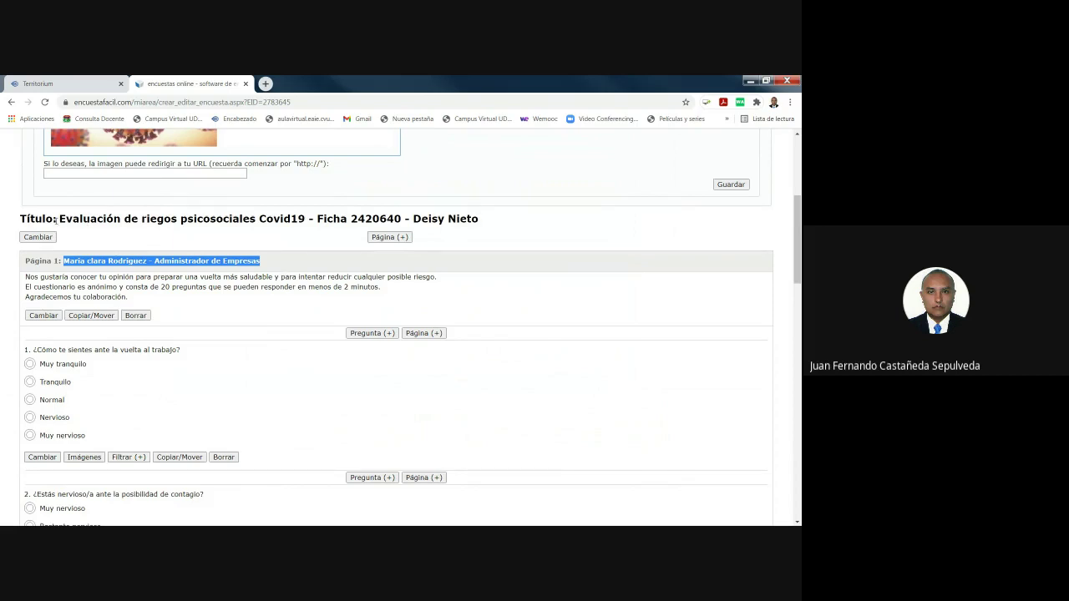
{"action": "left_click_drag", "start_coordinate": [56, 219], "coordinate": [513, 226]}
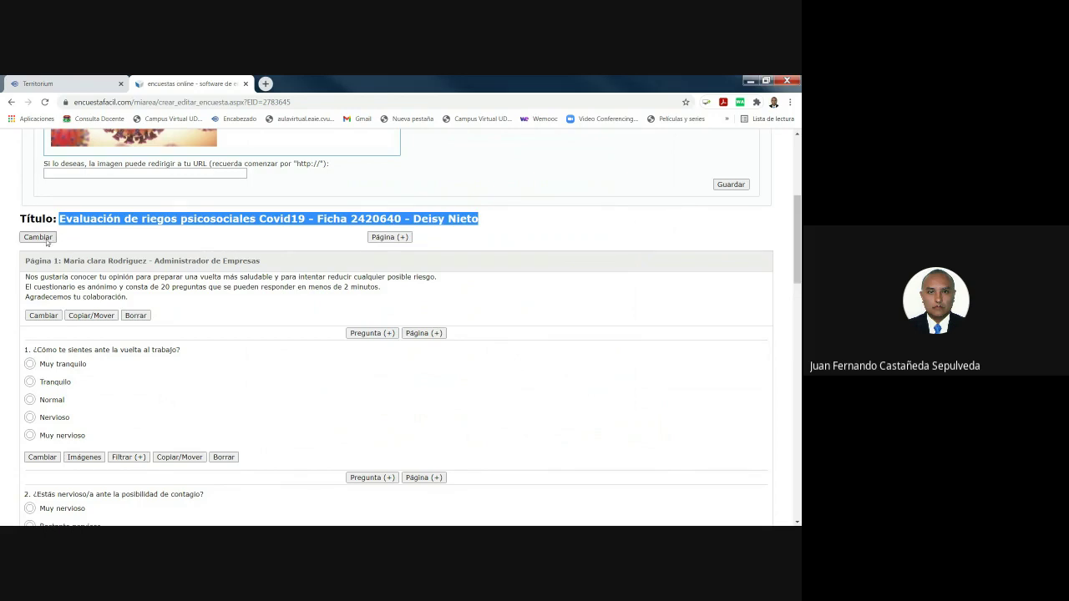
Insert 'Elaborado por' before the author's name in the survey title and save it
{"action": "left_click", "coordinate": [183, 255]}
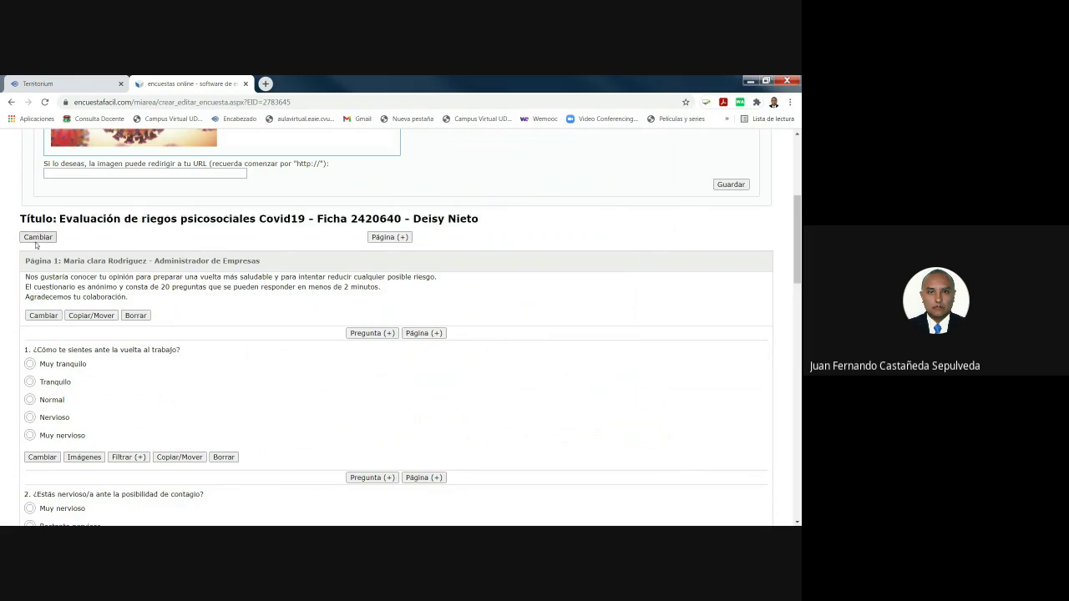
{"action": "left_click", "coordinate": [37, 238]}
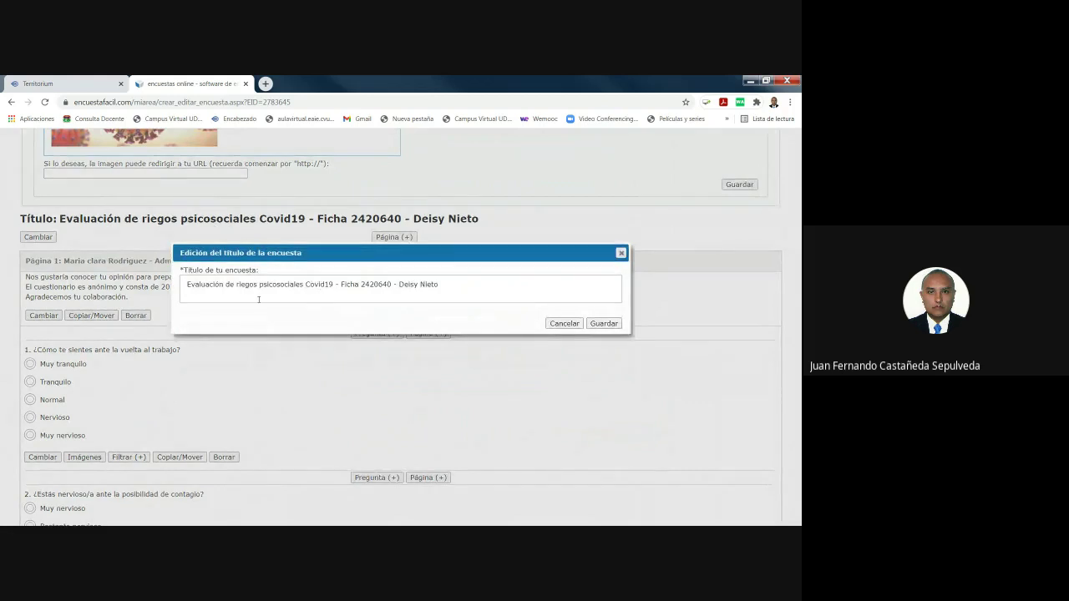
{"action": "left_click", "coordinate": [399, 285]}
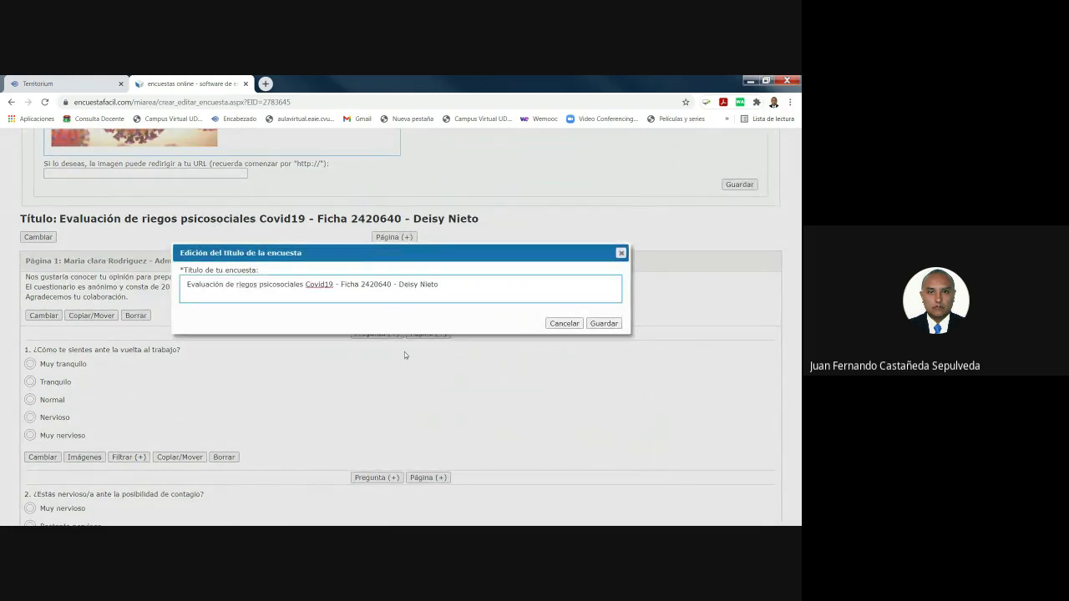
{"action": "type", "text": "Elaborado por"}
{"action": "left_click", "coordinate": [607, 329]}
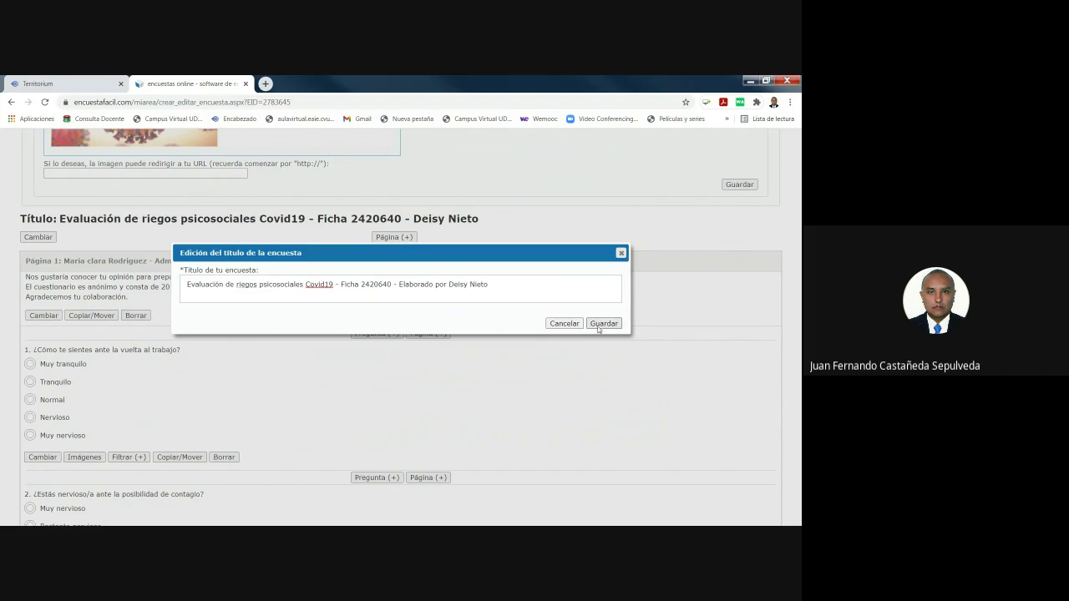
{"action": "left_click", "coordinate": [598, 326]}
Select the 'Muy nervioso' option as the answer to question 1 and to question 2
{"action": "scroll", "coordinate": [126, 326], "scroll_direction": "down", "scroll_amount": 3}
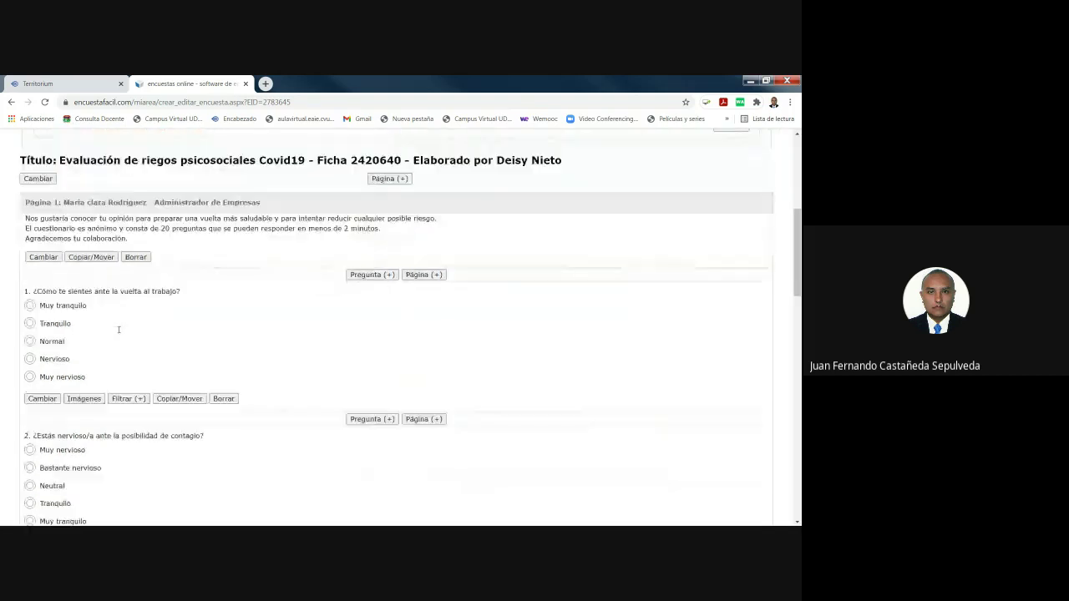
{"action": "scroll", "coordinate": [119, 329], "scroll_direction": "up", "scroll_amount": 5}
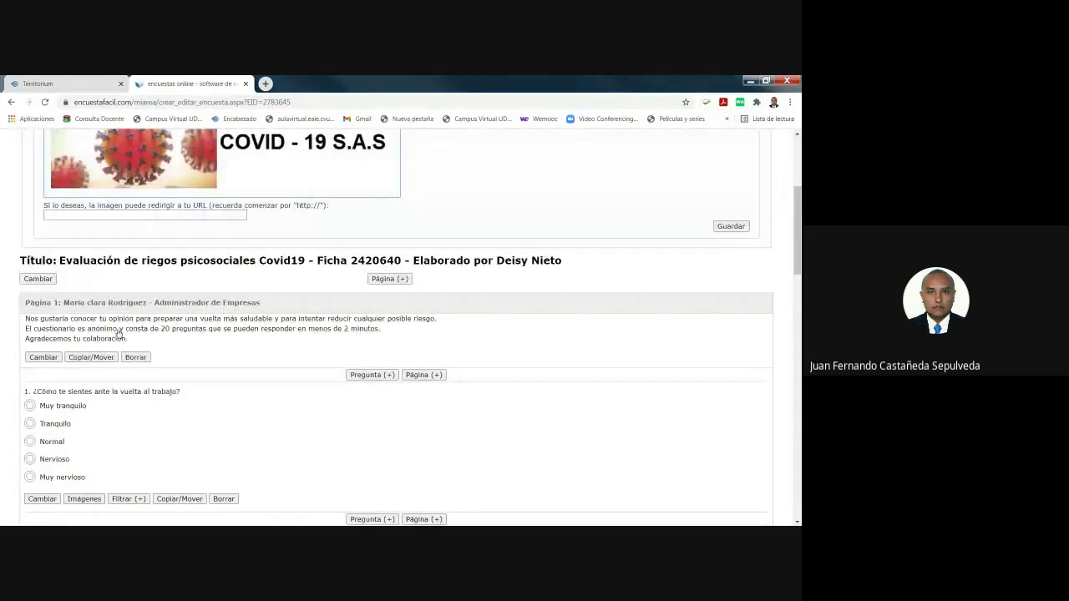
{"action": "scroll", "coordinate": [118, 330], "scroll_direction": "down", "scroll_amount": 4}
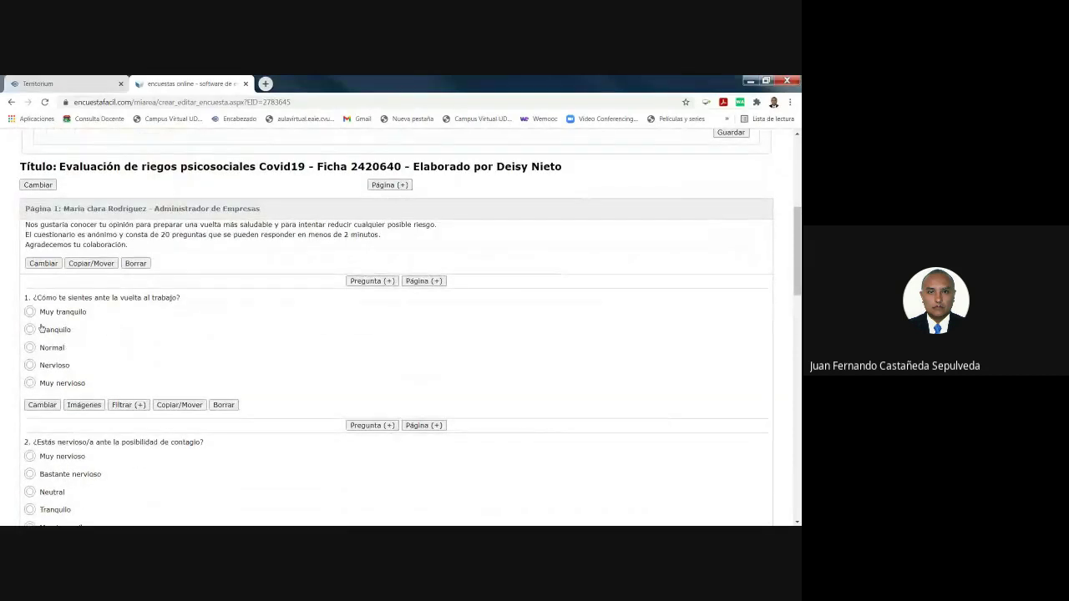
{"action": "left_click", "coordinate": [31, 387]}
{"action": "scroll", "coordinate": [179, 347], "scroll_direction": "down", "scroll_amount": 2}
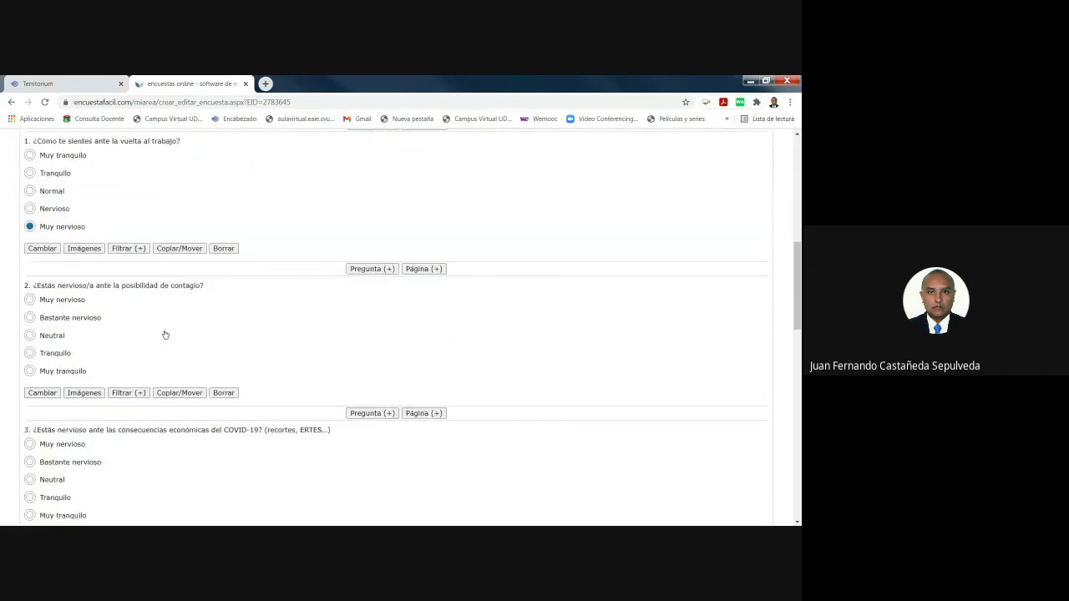
{"action": "left_click", "coordinate": [33, 303]}
{"action": "scroll", "coordinate": [280, 461], "scroll_direction": "down", "scroll_amount": 2}
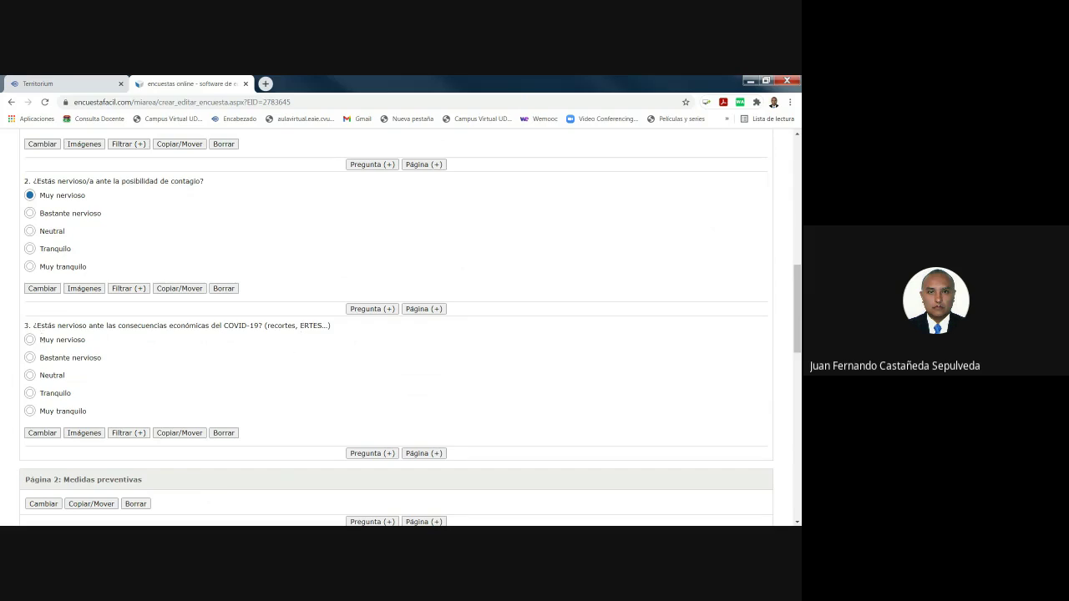
Make question 3's wording editable and add 'MU' before 'ERTES' to read 'MUERTES'
{"action": "left_click", "coordinate": [35, 434]}
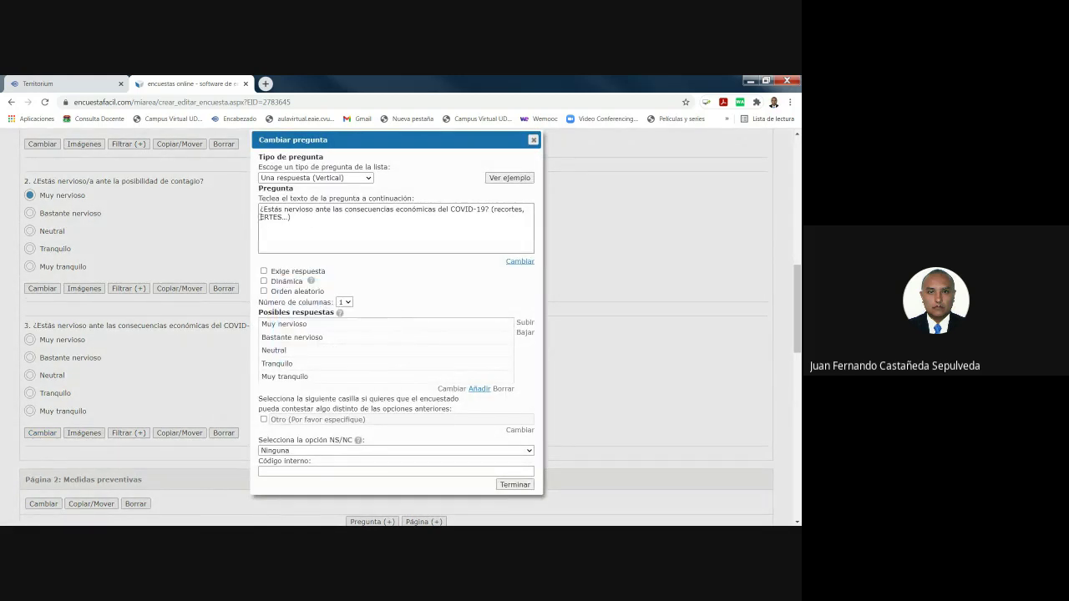
{"action": "left_click", "coordinate": [517, 263]}
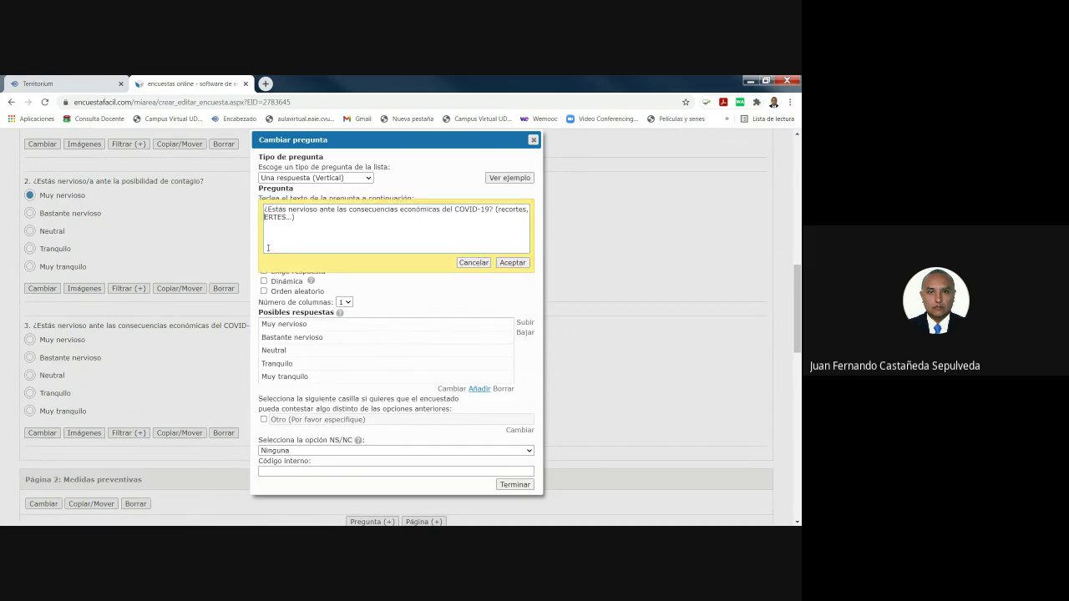
{"action": "type", "text": "MU"}
Accept question 3's reworded text '(recortes, MUERTES...)' and close the question editor
{"action": "left_click", "coordinate": [512, 262]}
{"action": "left_click", "coordinate": [511, 485]}
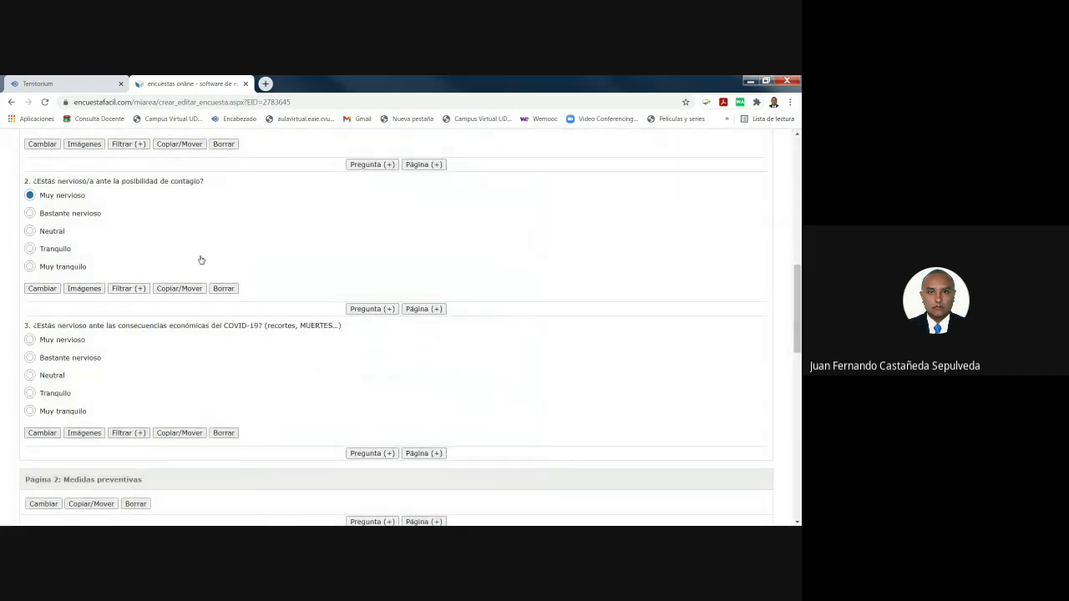
{"action": "scroll", "coordinate": [192, 263], "scroll_direction": "up", "scroll_amount": 1}
Answer question 3 with 'Muy nervioso'
{"action": "scroll", "coordinate": [187, 265], "scroll_direction": "down", "scroll_amount": 1}
{"action": "left_click", "coordinate": [30, 340]}
{"action": "scroll", "coordinate": [234, 414], "scroll_direction": "down", "scroll_amount": 2}
{"action": "scroll", "coordinate": [233, 411], "scroll_direction": "down", "scroll_amount": 1}
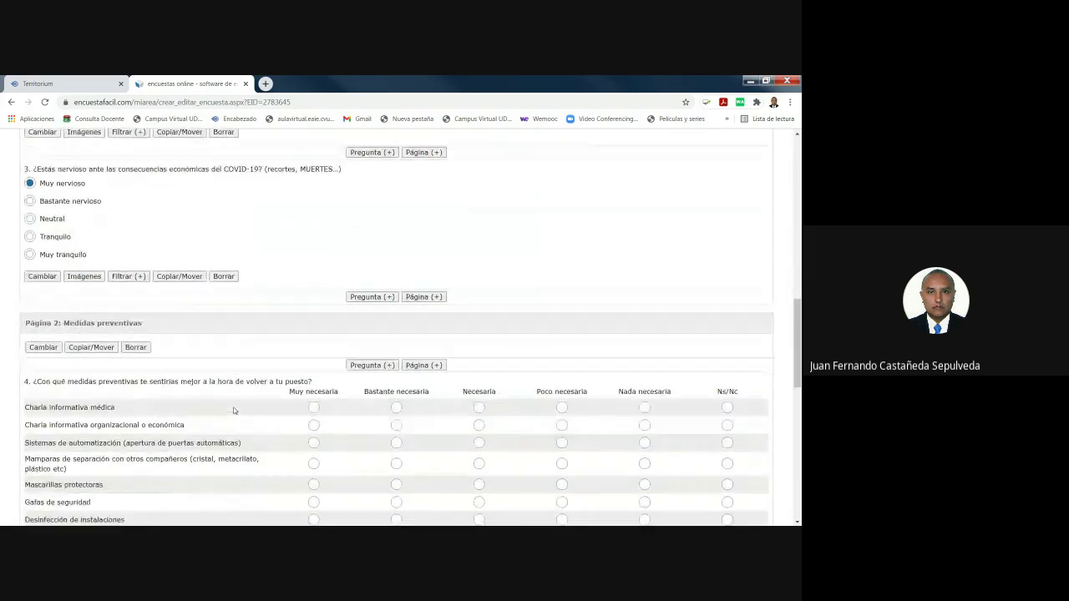
{"action": "scroll", "coordinate": [221, 378], "scroll_direction": "down", "scroll_amount": 2}
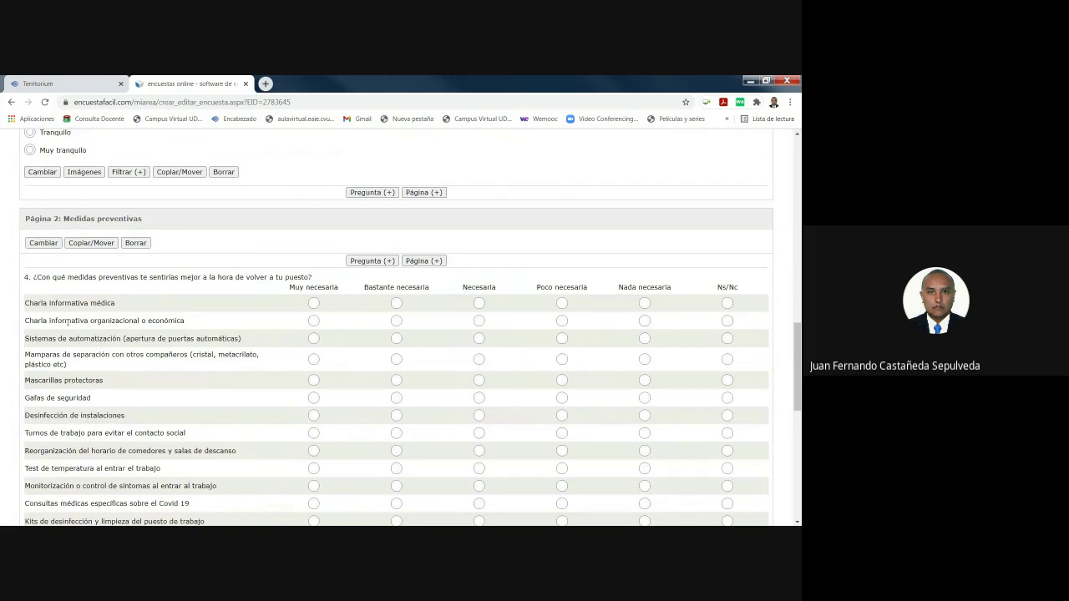
Rate both informative talks Necesaria, automation systems Bastante necesaria, and masks and goggles Muy necesaria
{"action": "left_click", "coordinate": [314, 304]}
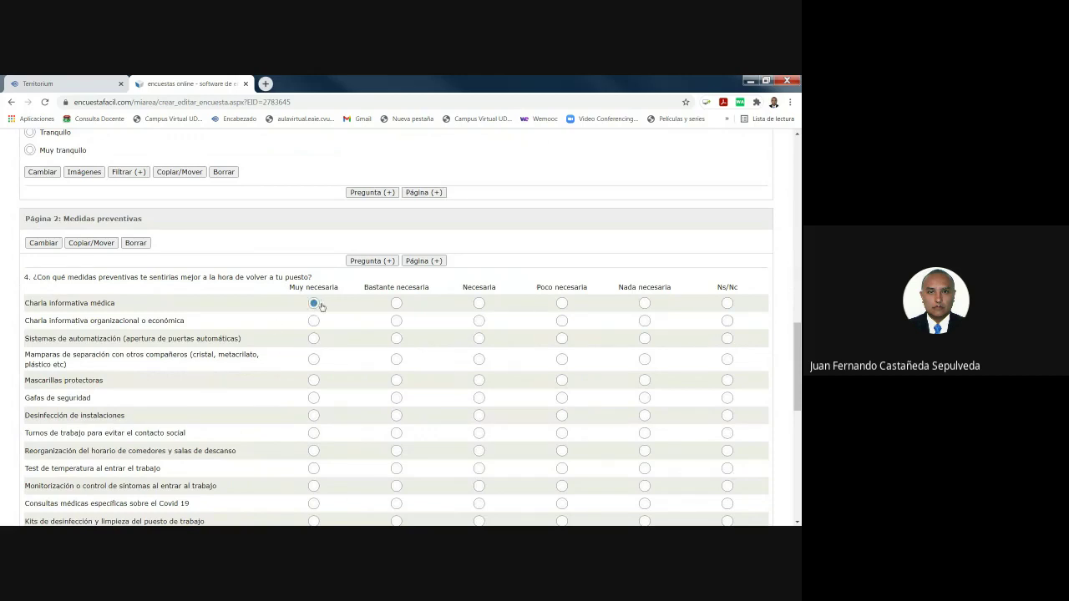
{"action": "left_click", "coordinate": [481, 306]}
{"action": "left_click", "coordinate": [480, 322]}
{"action": "left_click", "coordinate": [395, 339]}
{"action": "left_click", "coordinate": [313, 381]}
{"action": "left_click", "coordinate": [313, 397]}
{"action": "scroll", "coordinate": [205, 412], "scroll_direction": "down", "scroll_amount": 2}
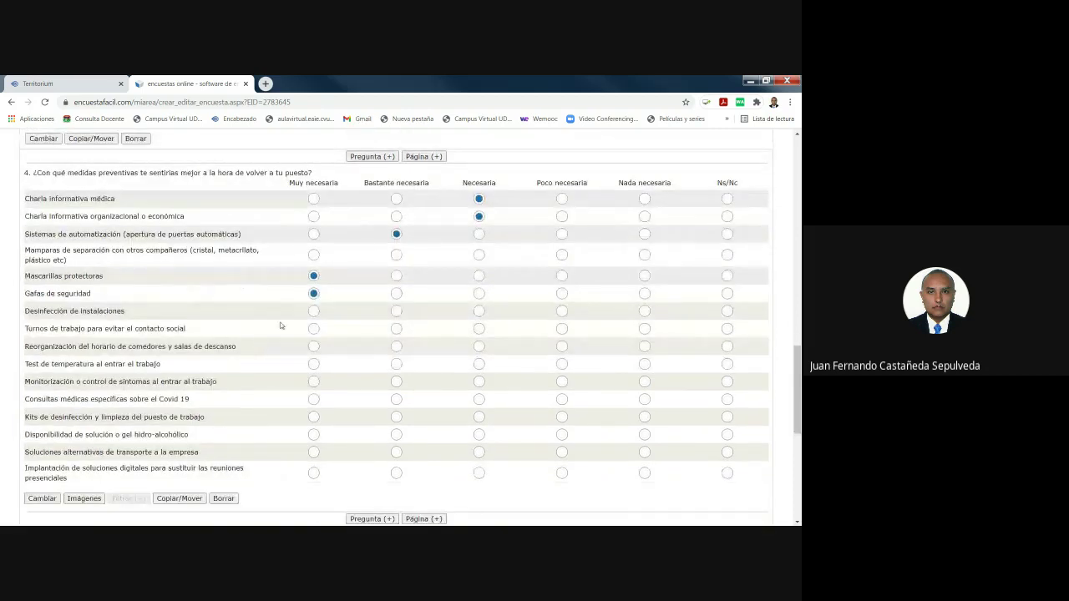
Rate disinfection and dining-room reorganisation Muy necesaria, work shifts and temperature tests Bastante necesaria
{"action": "left_click", "coordinate": [314, 312]}
{"action": "left_click", "coordinate": [396, 330]}
{"action": "left_click", "coordinate": [313, 347]}
{"action": "left_click", "coordinate": [397, 365]}
Rate symptom monitoring and transport alternatives Bastante necesaria; medical consultations, disinfection kits and digital solutions Muy necesaria
{"action": "scroll", "coordinate": [270, 391], "scroll_direction": "down", "scroll_amount": 1}
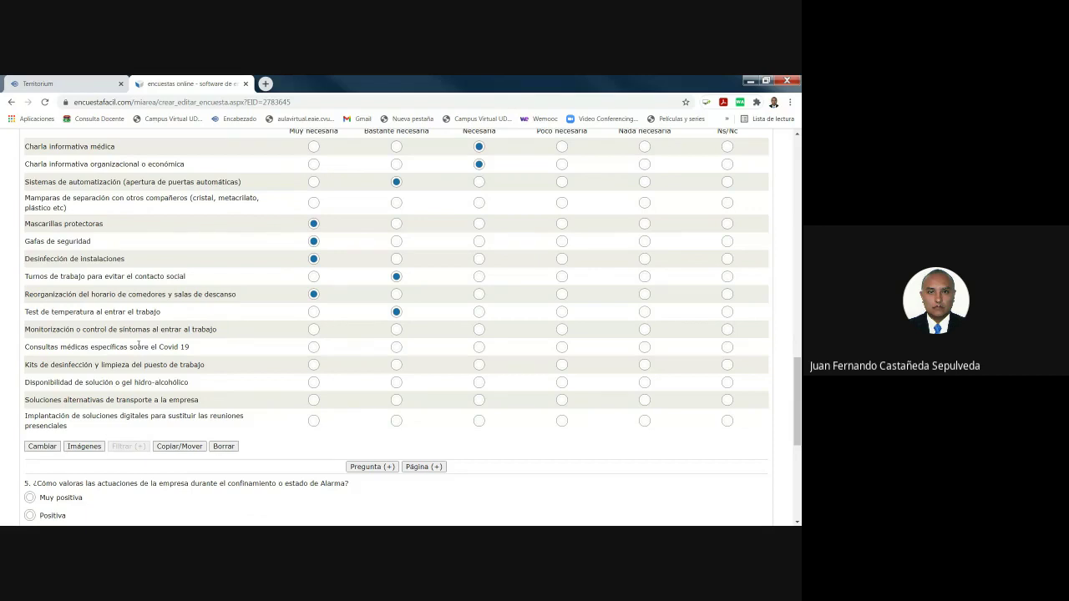
{"action": "left_click", "coordinate": [397, 330]}
{"action": "left_click", "coordinate": [314, 347]}
{"action": "left_click", "coordinate": [397, 366]}
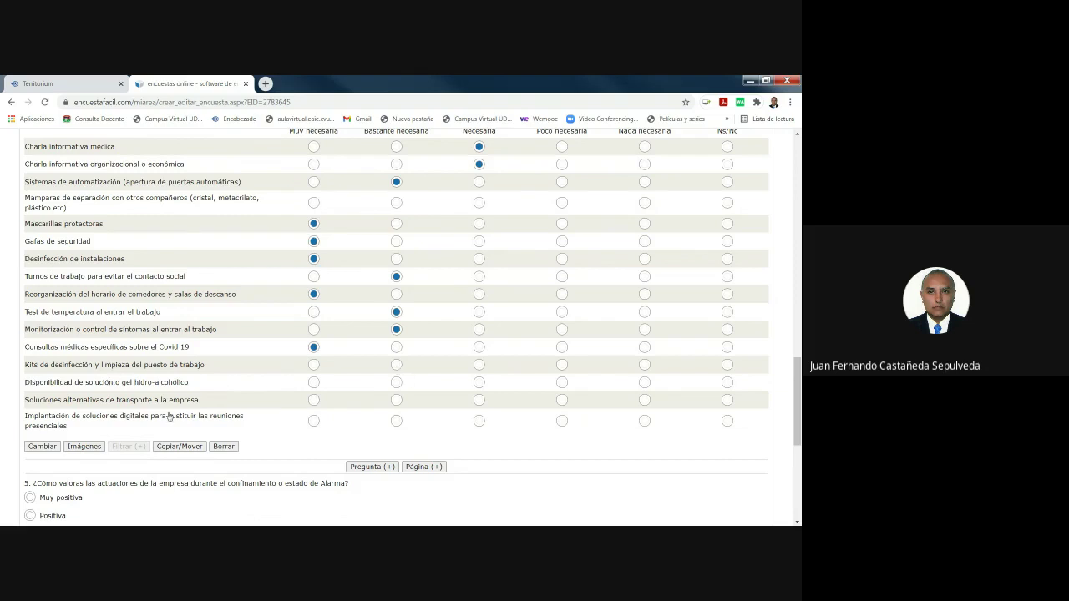
{"action": "left_click", "coordinate": [314, 365]}
{"action": "left_click", "coordinate": [396, 400]}
{"action": "left_click", "coordinate": [313, 421]}
Review question 4's ratings, then mark 'Muy positiva' for question 5
{"action": "scroll", "coordinate": [40, 472], "scroll_direction": "up", "scroll_amount": 3}
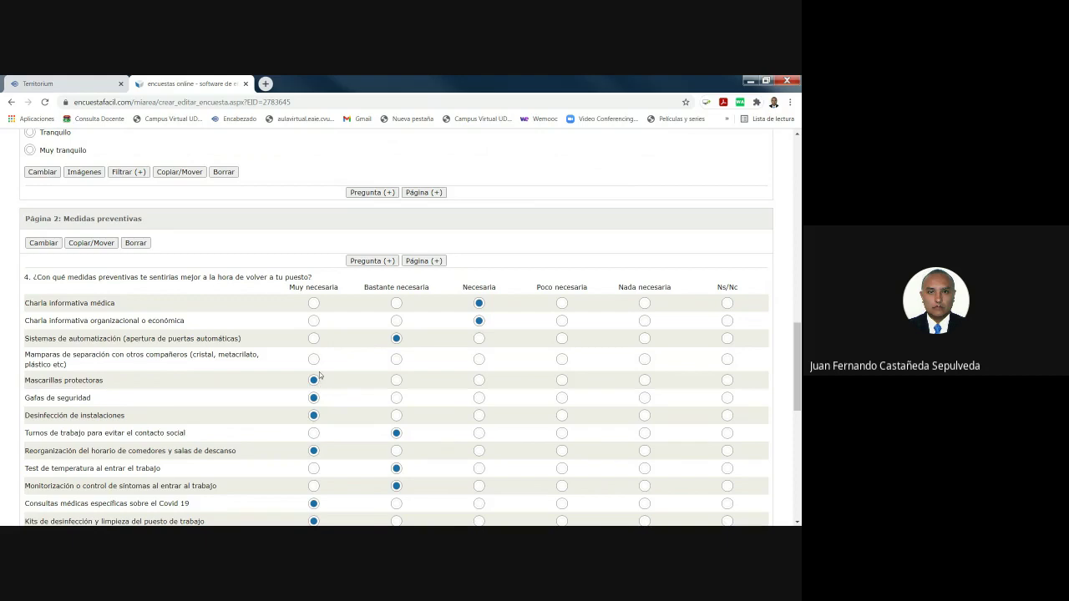
{"action": "scroll", "coordinate": [489, 420], "scroll_direction": "down", "scroll_amount": 5}
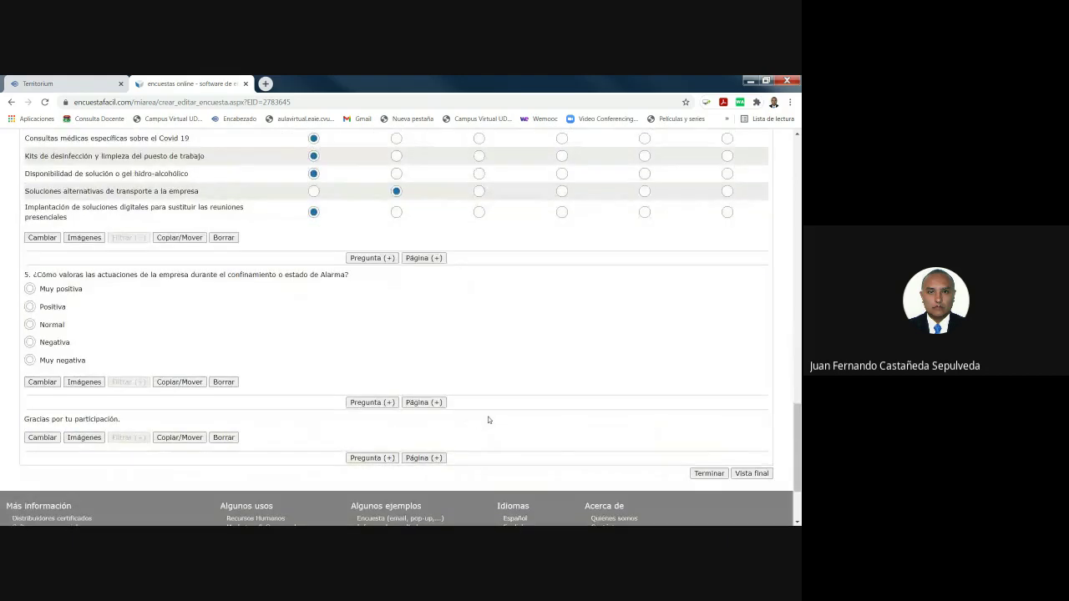
{"action": "scroll", "coordinate": [489, 420], "scroll_direction": "up", "scroll_amount": 6}
{"action": "scroll", "coordinate": [436, 357], "scroll_direction": "down", "scroll_amount": 3}
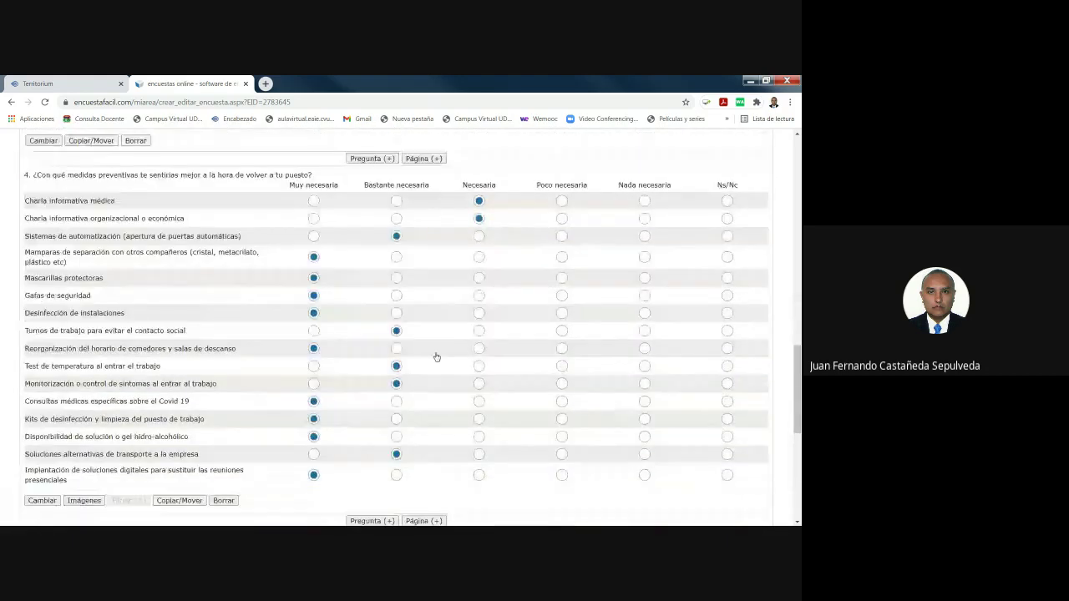
{"action": "scroll", "coordinate": [436, 357], "scroll_direction": "down", "scroll_amount": 5}
{"action": "scroll", "coordinate": [270, 375], "scroll_direction": "up", "scroll_amount": 2}
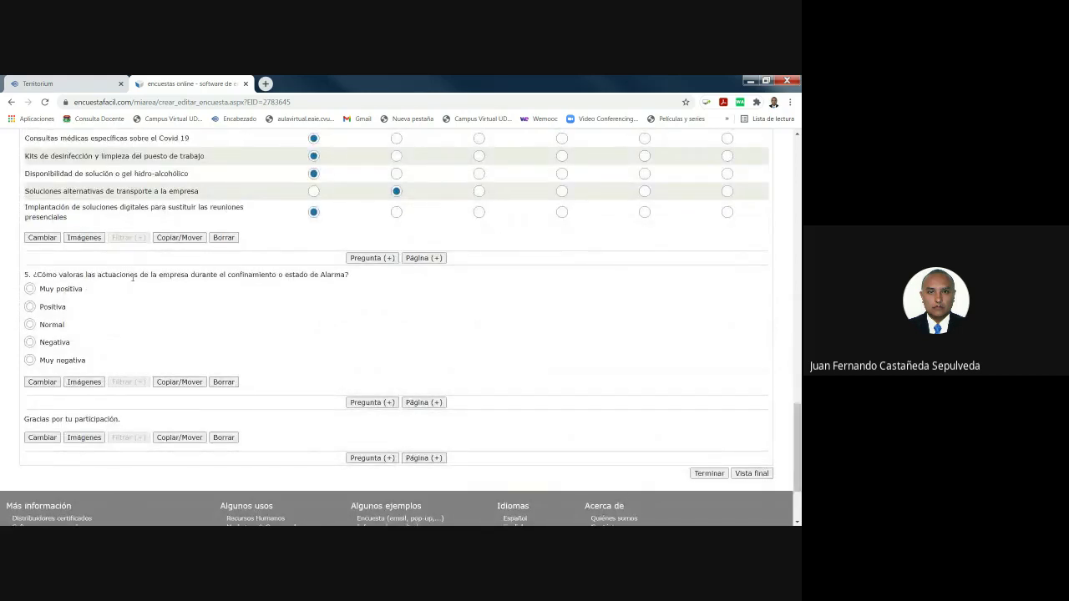
{"action": "left_click", "coordinate": [32, 289]}
{"action": "scroll", "coordinate": [87, 341], "scroll_direction": "down", "scroll_amount": 3}
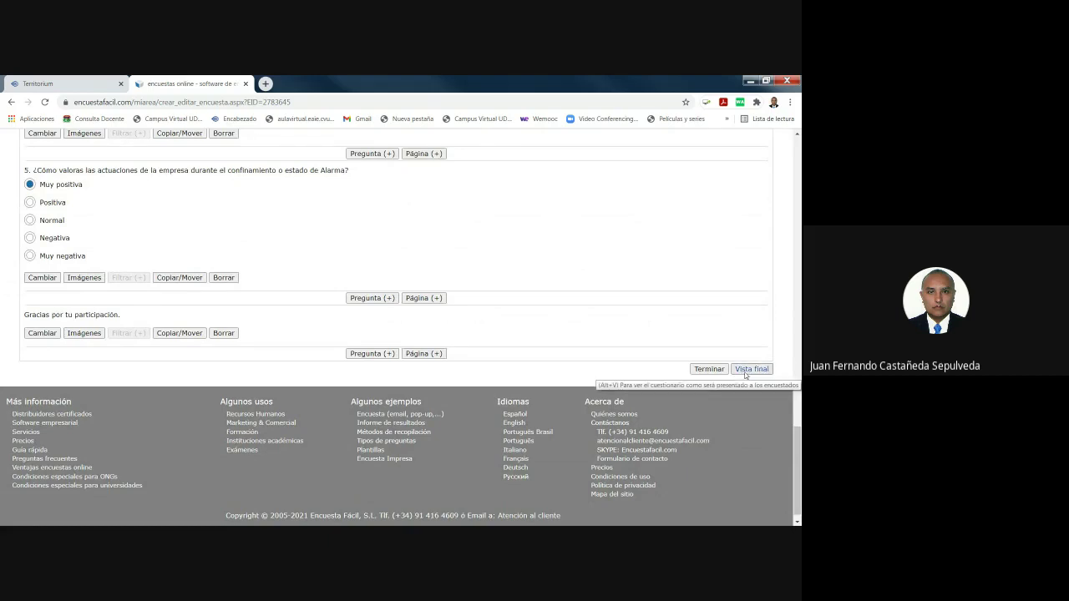
Finish the survey editor, dismiss the Información notice, and select the retitled Ficha 2420640 survey
{"action": "left_click", "coordinate": [710, 372]}
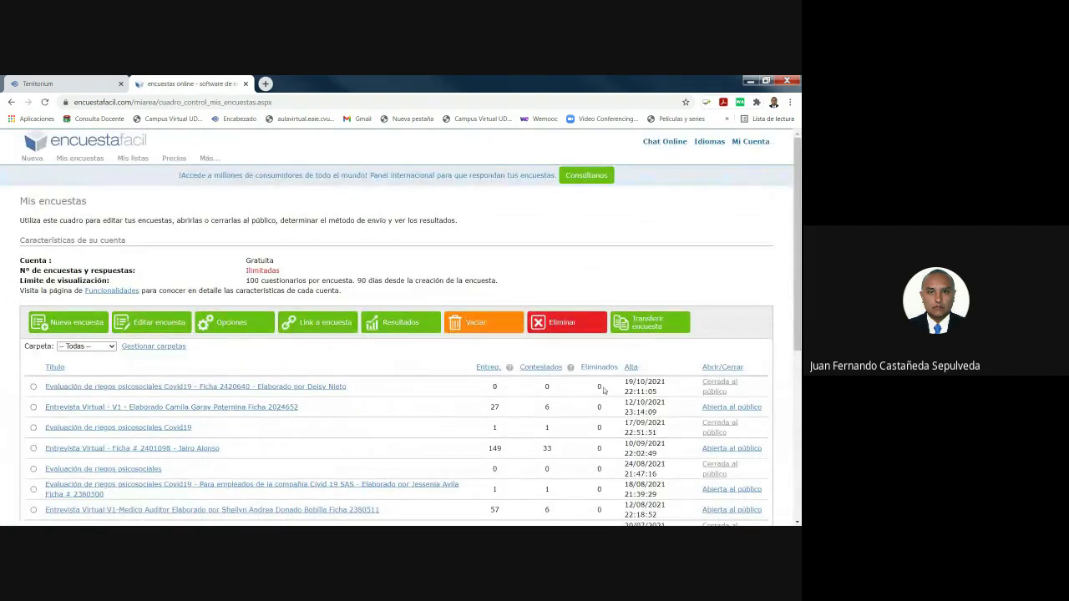
{"action": "left_click", "coordinate": [715, 385]}
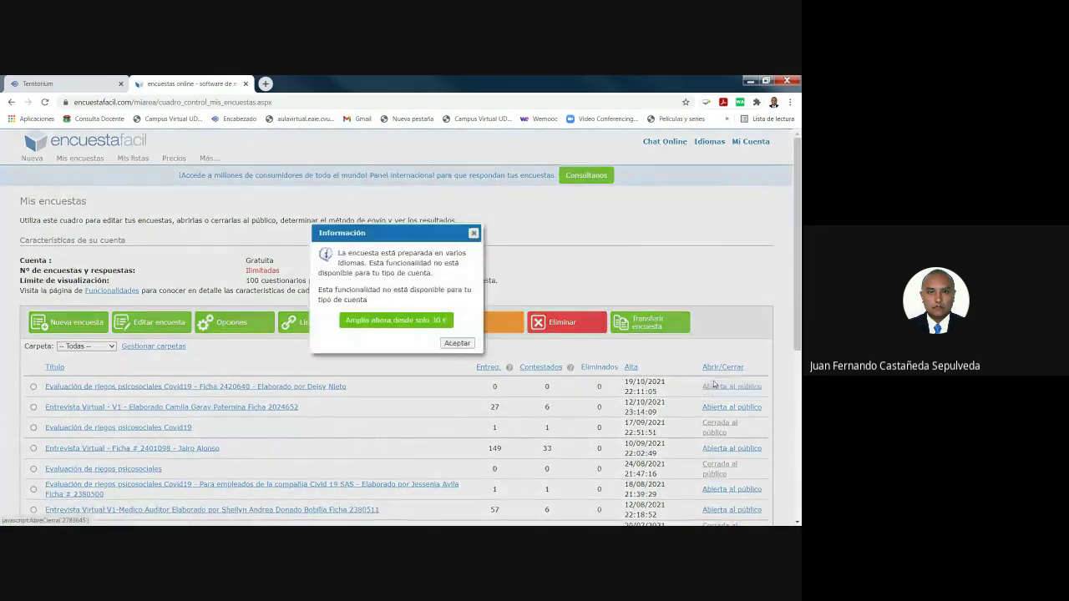
{"action": "left_click", "coordinate": [457, 343]}
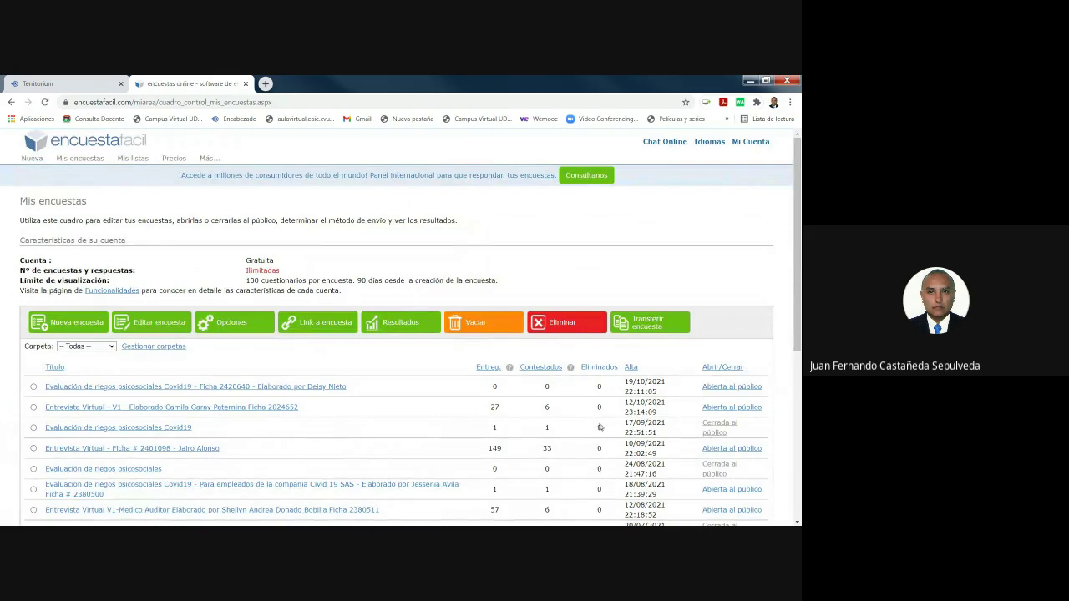
{"action": "left_click", "coordinate": [33, 387]}
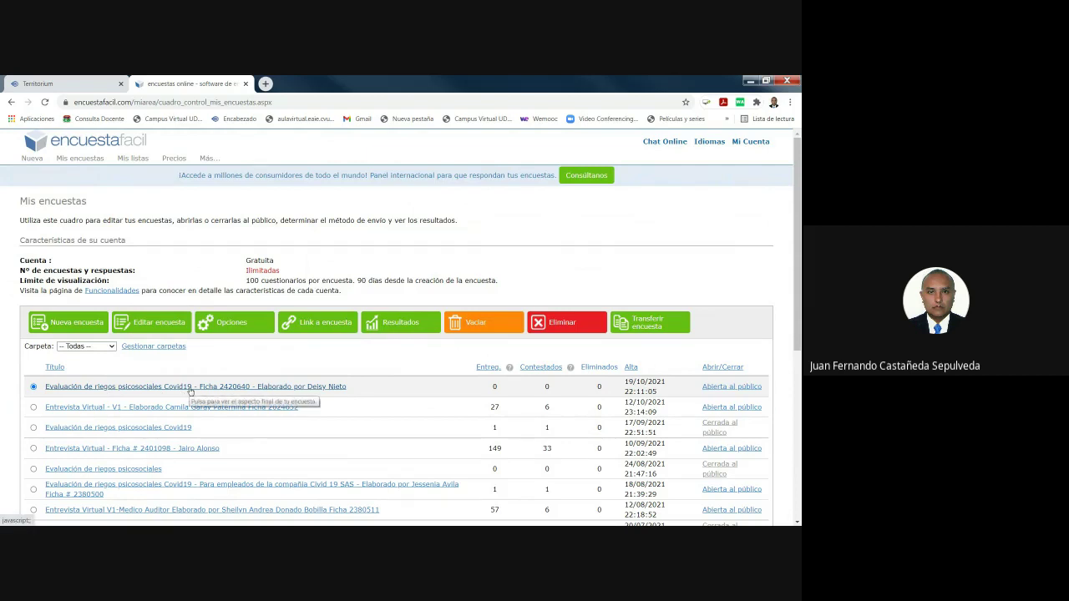
Open the Ficha 2420640 survey's Resultados analysis, then close the encuestafacil tab
{"action": "left_click", "coordinate": [392, 326]}
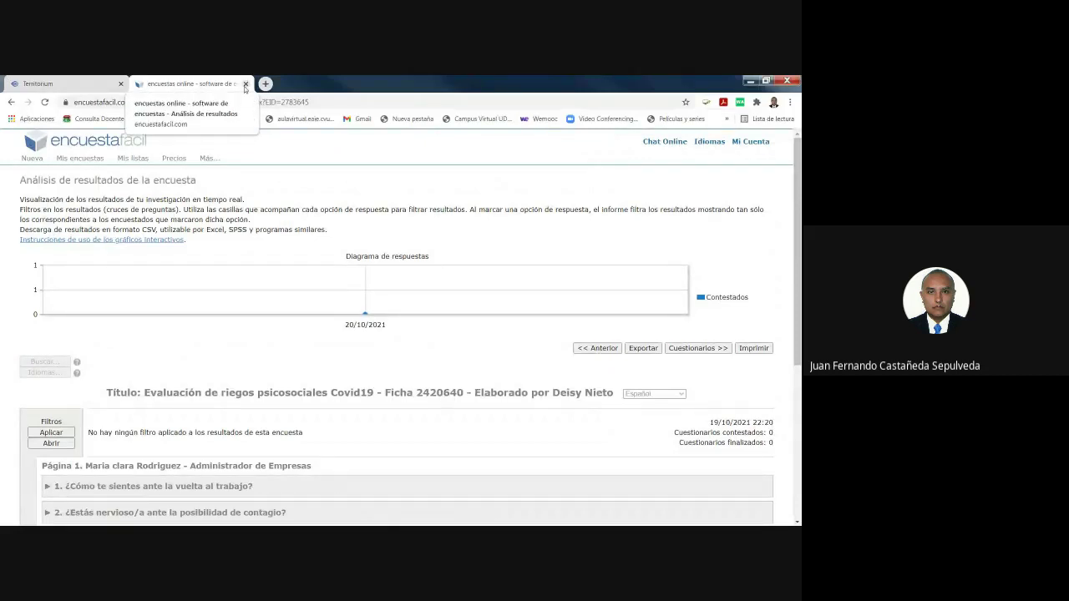
{"action": "left_click", "coordinate": [245, 84]}
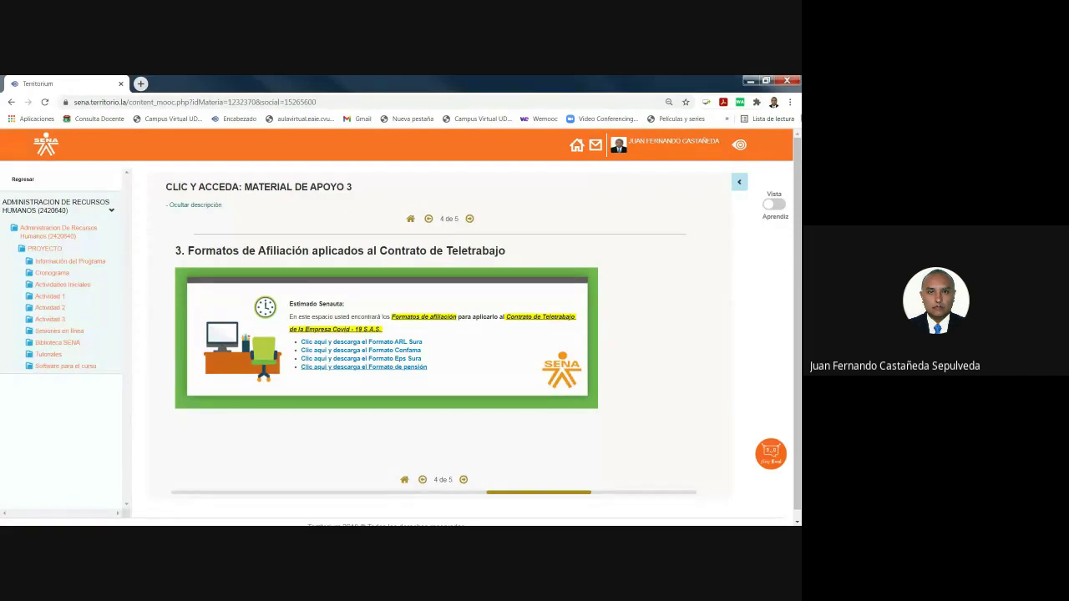
In a new tab, go to Google and search for 'encusta facil'
{"action": "left_click", "coordinate": [139, 83]}
{"action": "left_click", "coordinate": [80, 103]}
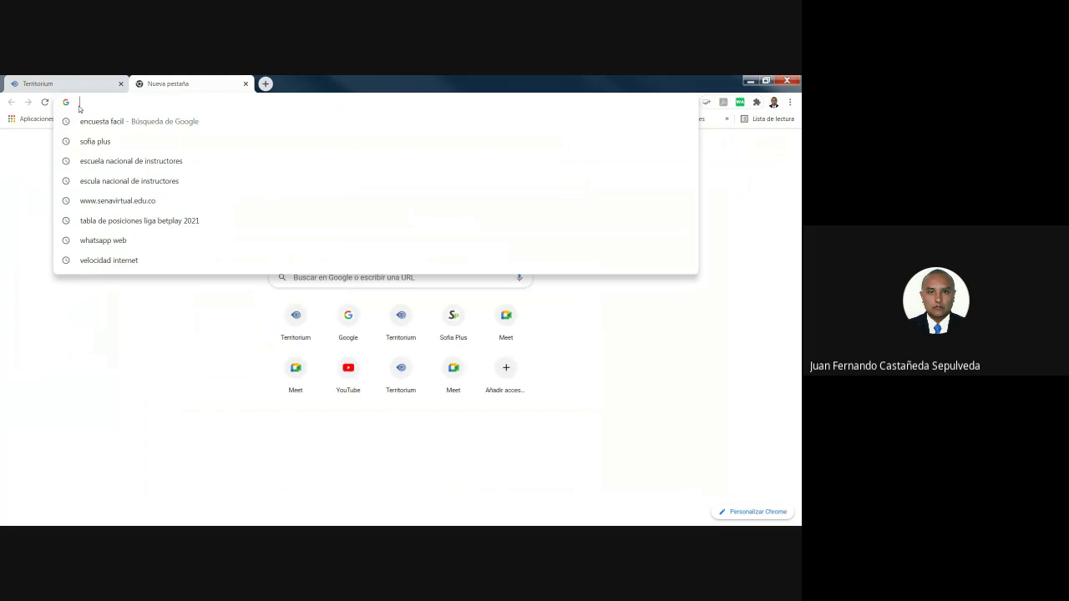
{"action": "type", "text": "ww"}
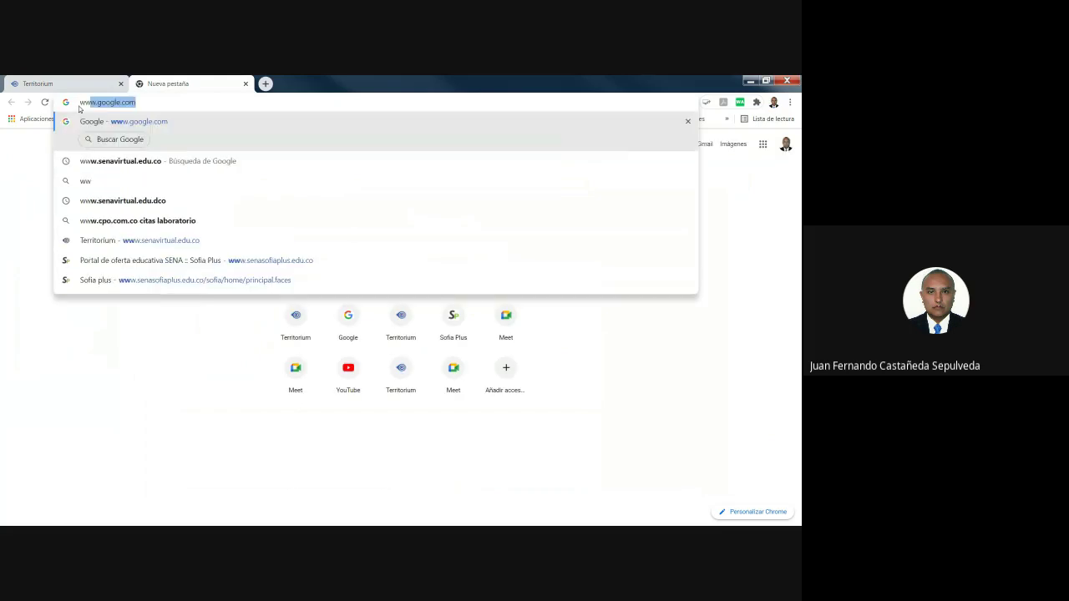
{"action": "key", "text": "Return"}
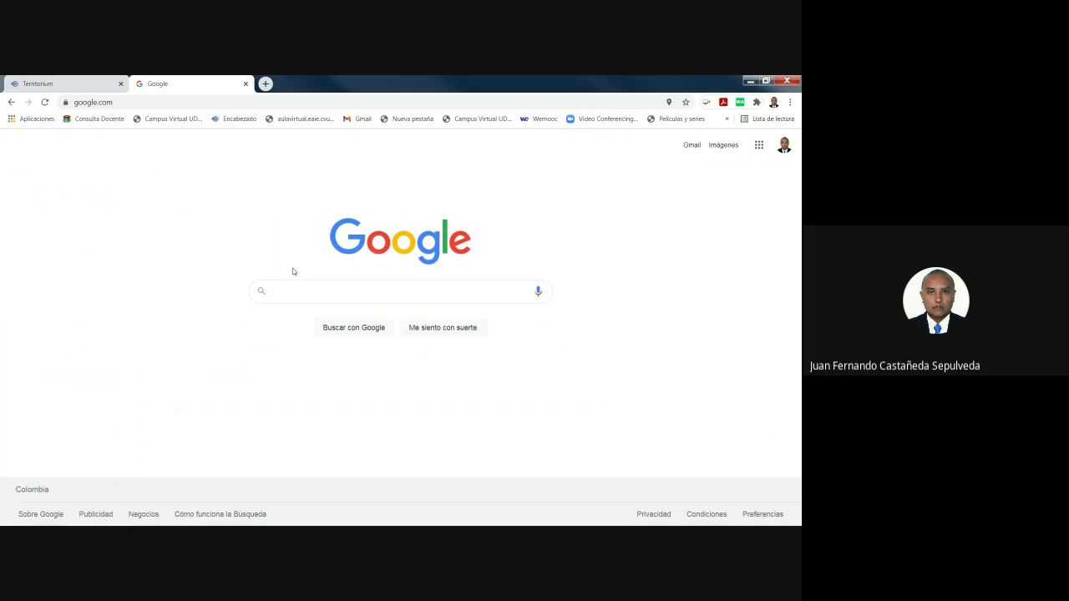
{"action": "type", "text": "encus"}
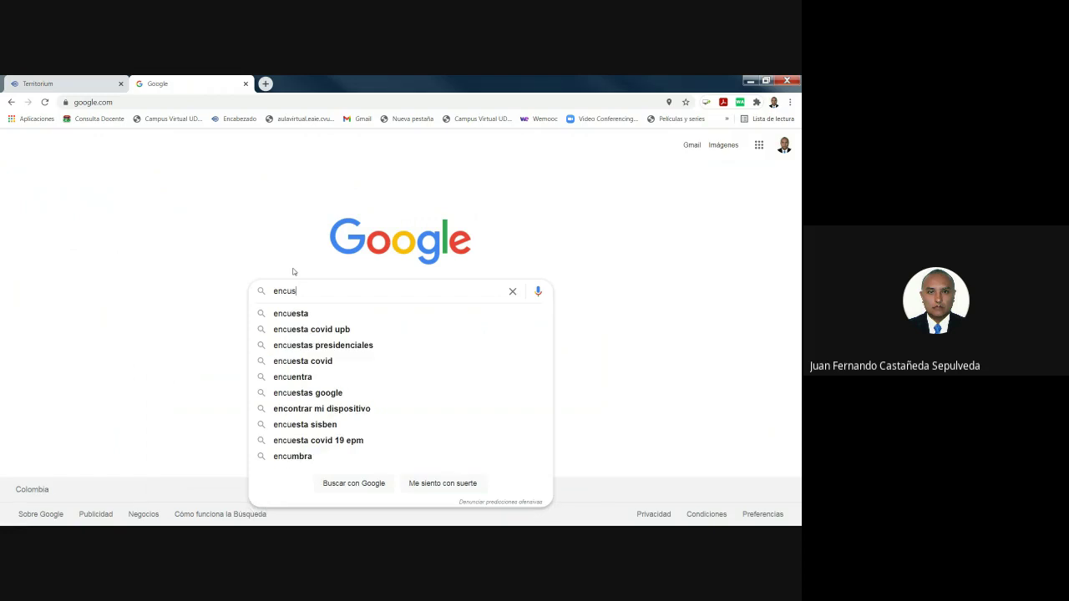
{"action": "type", "text": "ta facil"}
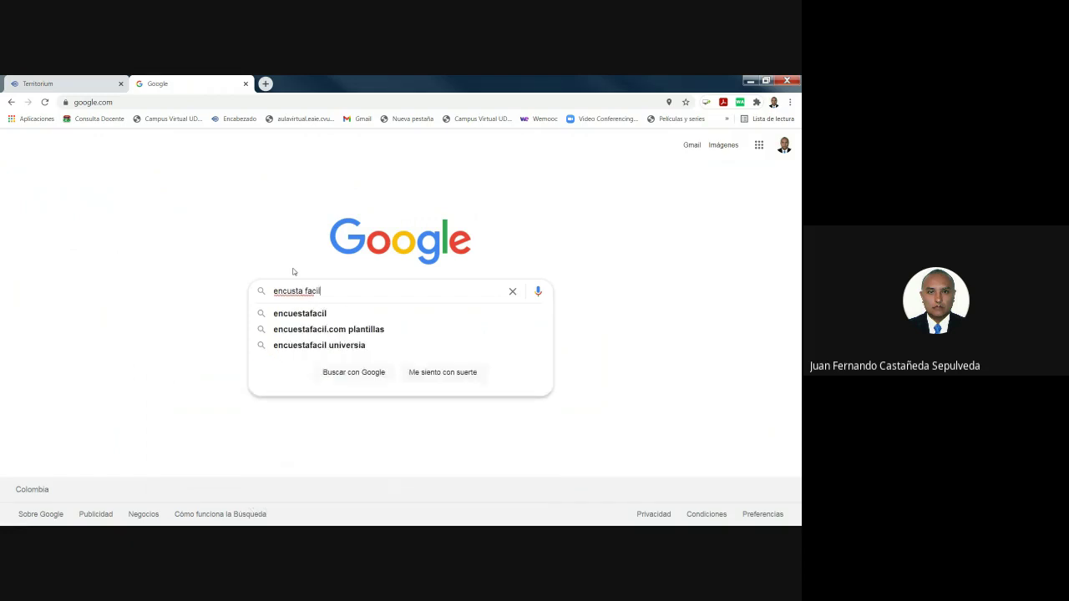
{"action": "key", "text": "Return"}
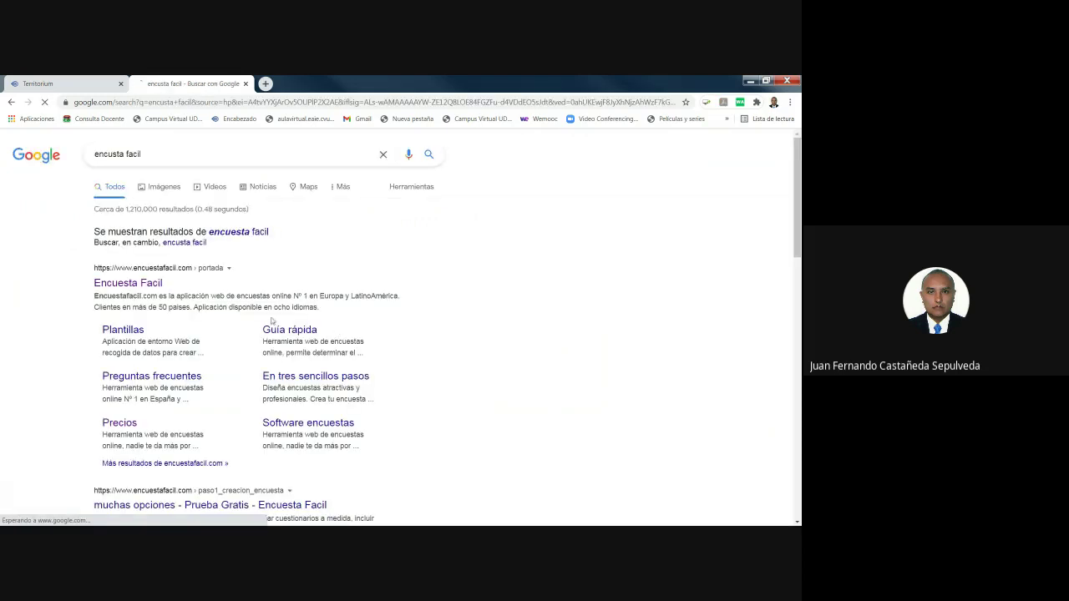
Open the Encuesta Facil homepage from the results and check its account options menu
{"action": "left_click", "coordinate": [119, 285]}
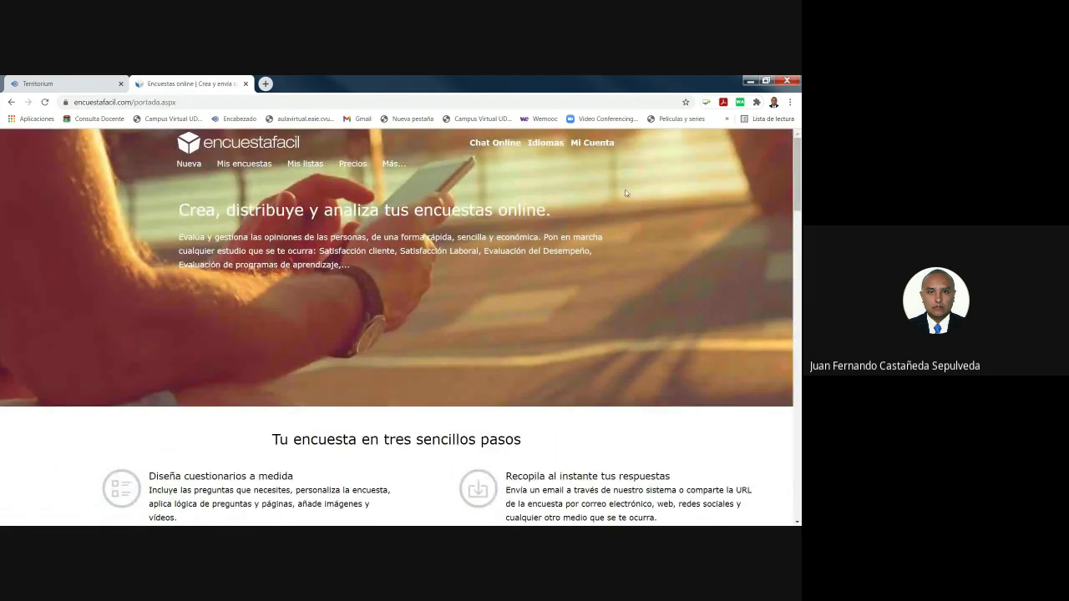
{"action": "left_click", "coordinate": [576, 149]}
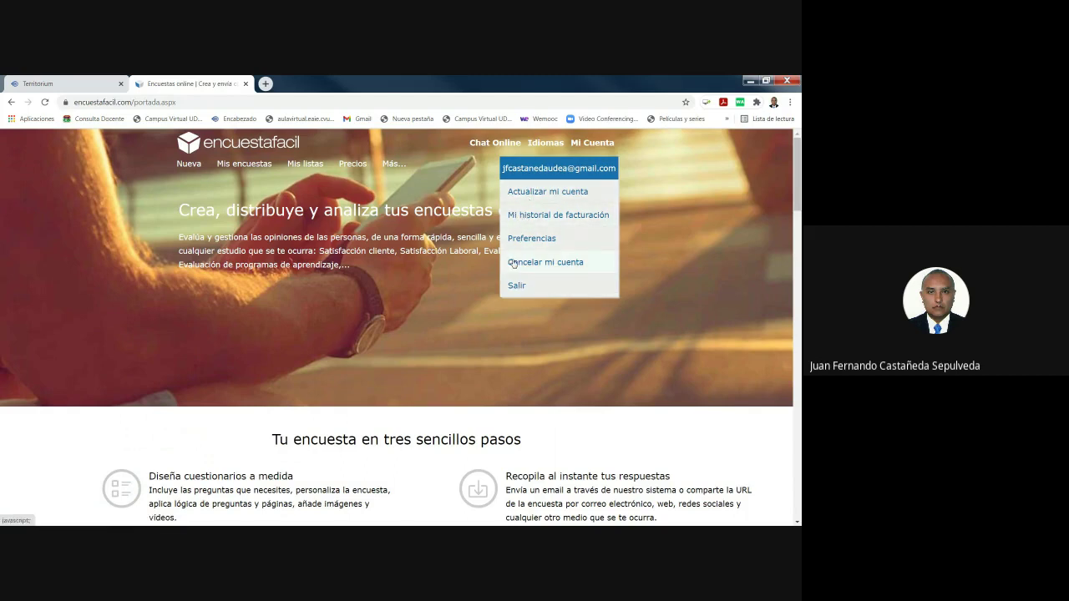
{"action": "left_click", "coordinate": [429, 313]}
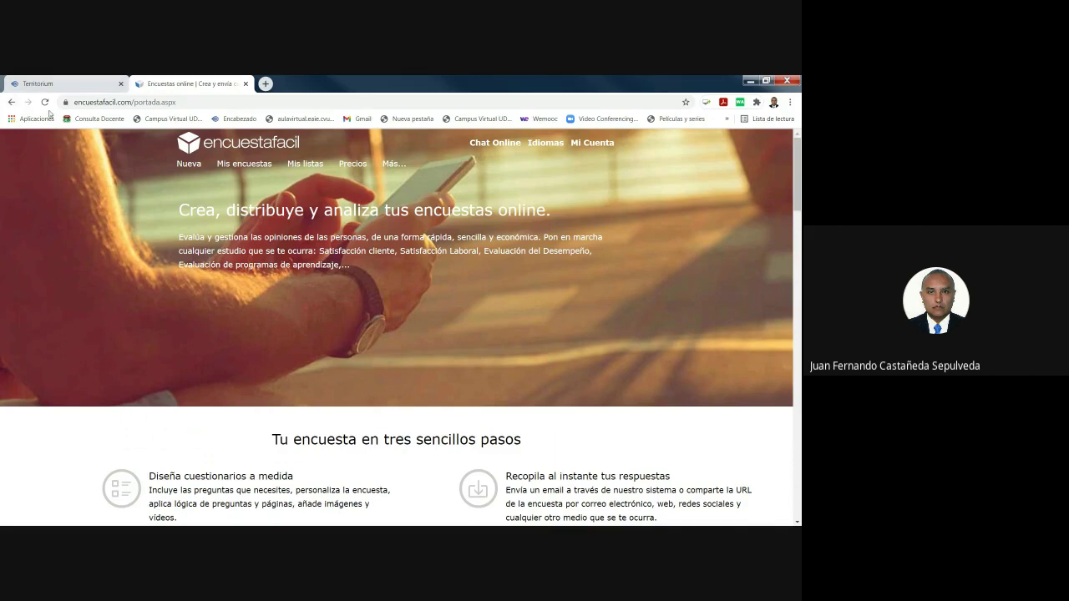
{"action": "left_click", "coordinate": [12, 102]}
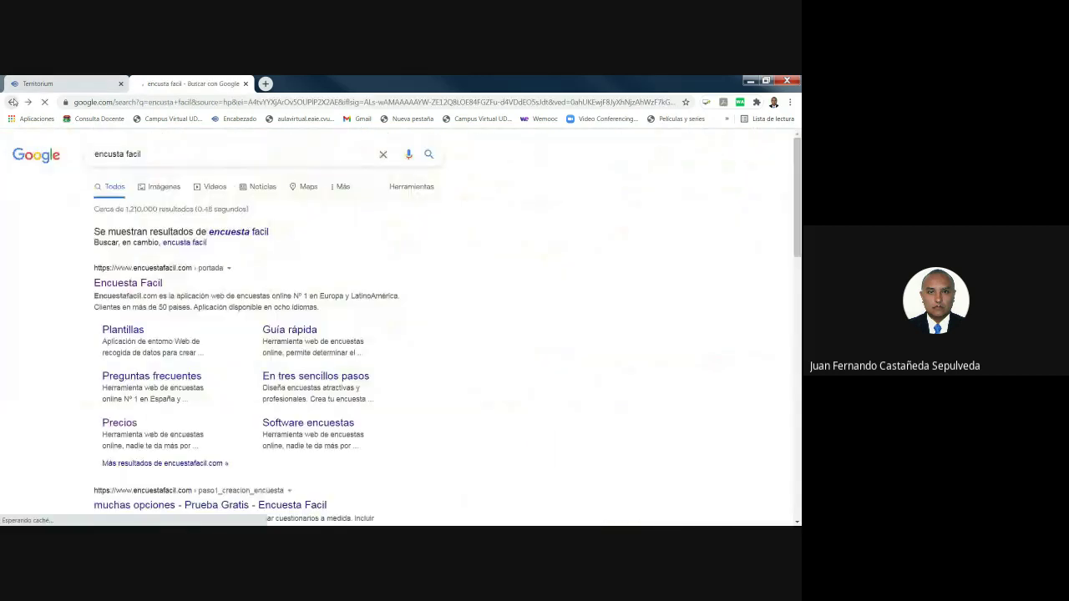
Revisit the homepage's account options, then open the survey-design information page from the results
{"action": "left_click", "coordinate": [128, 284]}
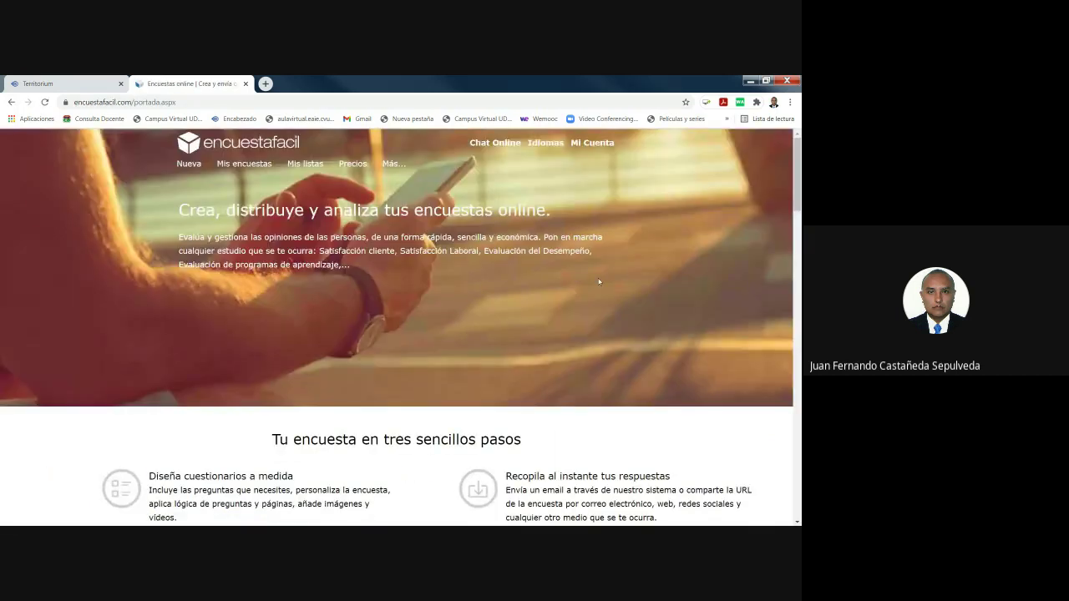
{"action": "left_click", "coordinate": [587, 146]}
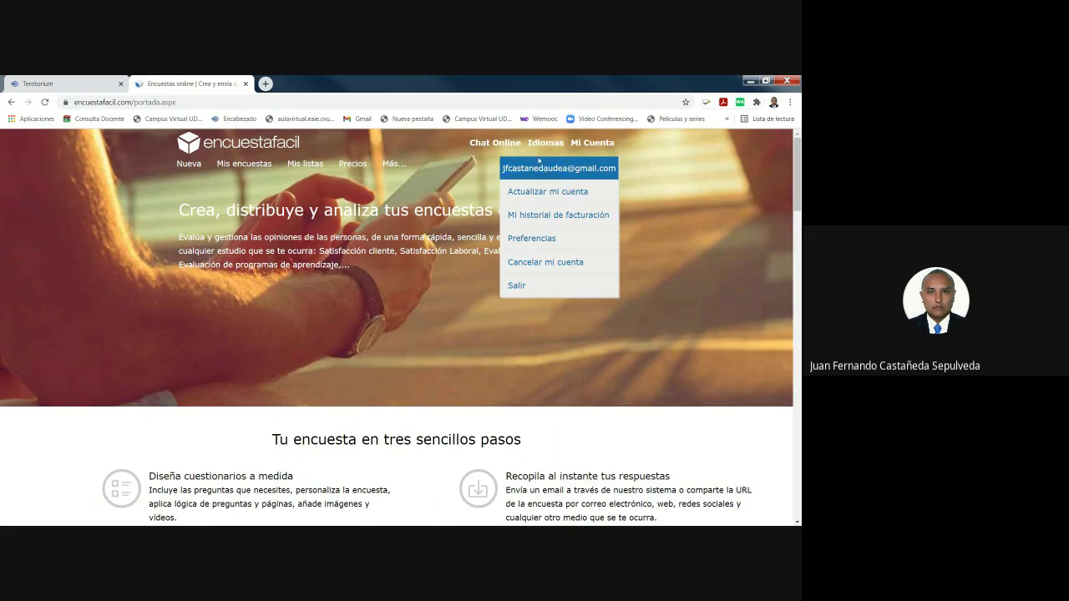
{"action": "left_click", "coordinate": [12, 102]}
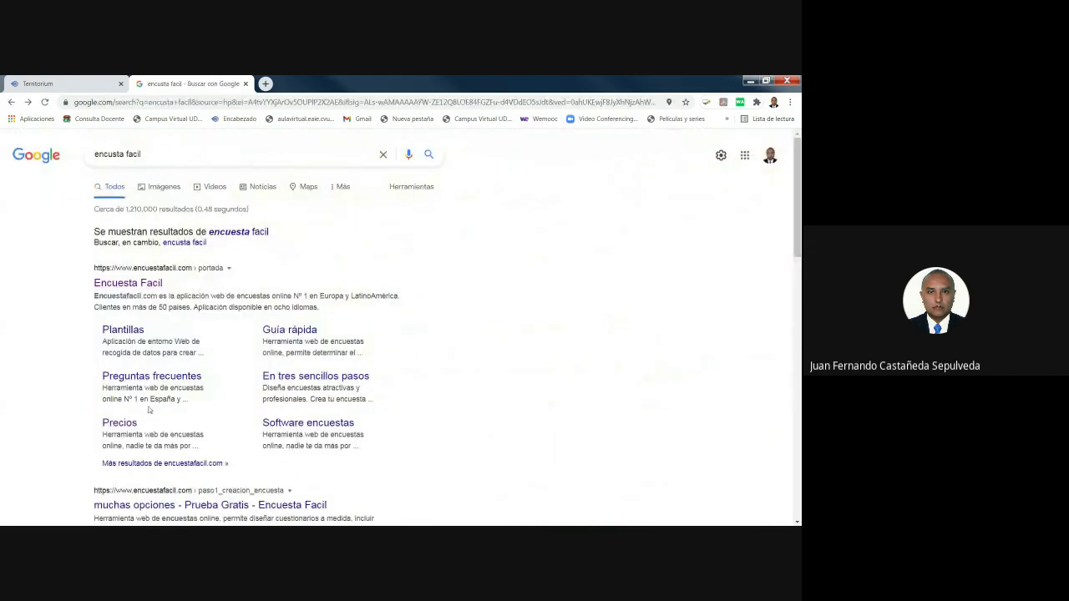
{"action": "scroll", "coordinate": [150, 409], "scroll_direction": "down", "scroll_amount": 3}
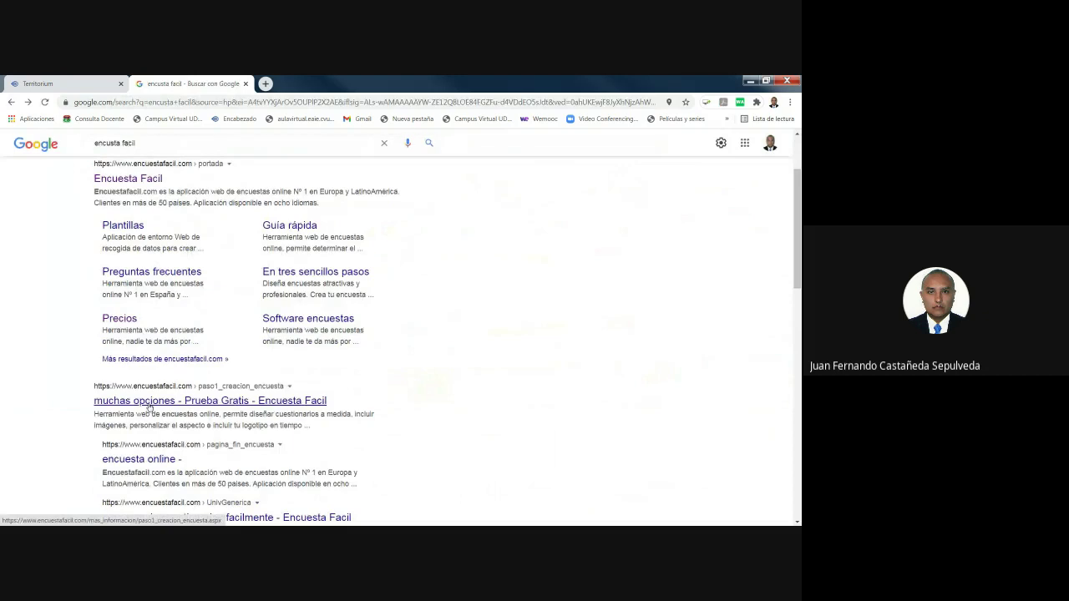
{"action": "left_click", "coordinate": [157, 402]}
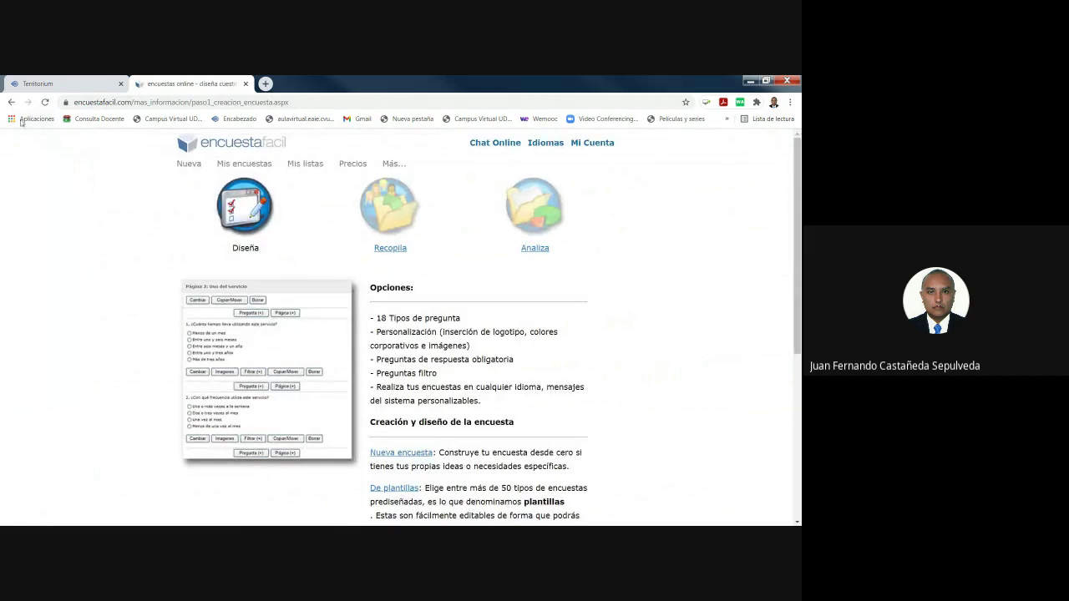
Close the Encuesta Facil tab and search 'encuesta facil' on google.com in a new tab
{"action": "left_click", "coordinate": [246, 84]}
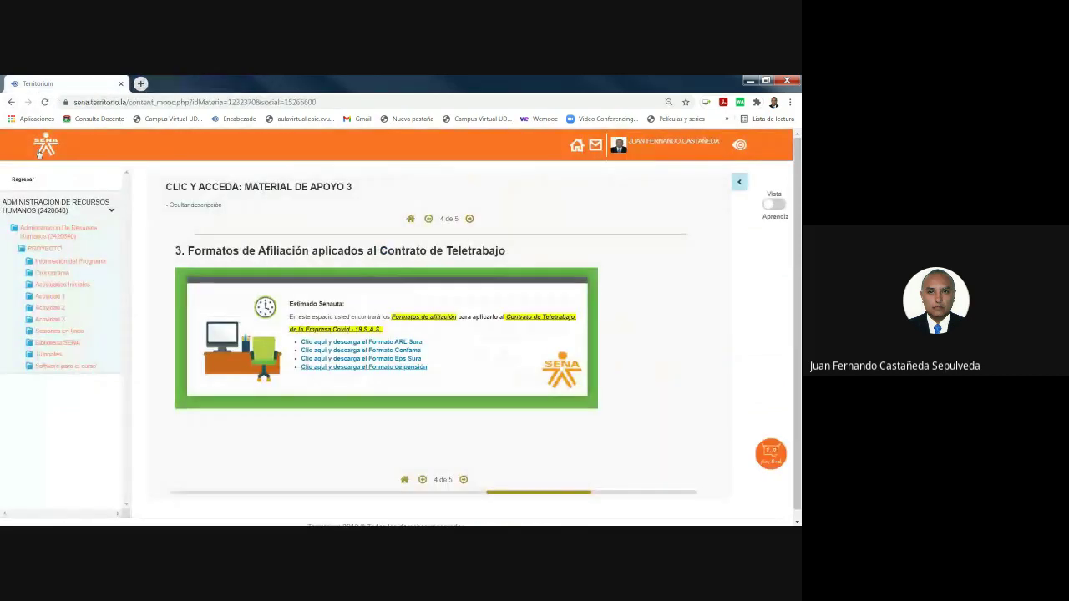
{"action": "left_click", "coordinate": [141, 83]}
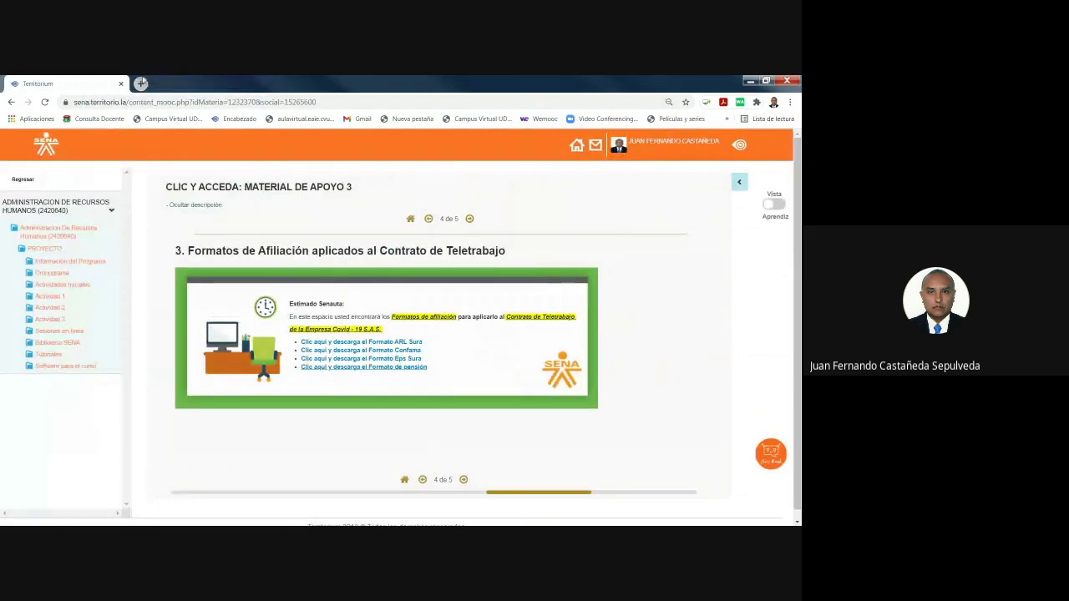
{"action": "type", "text": "ww"}
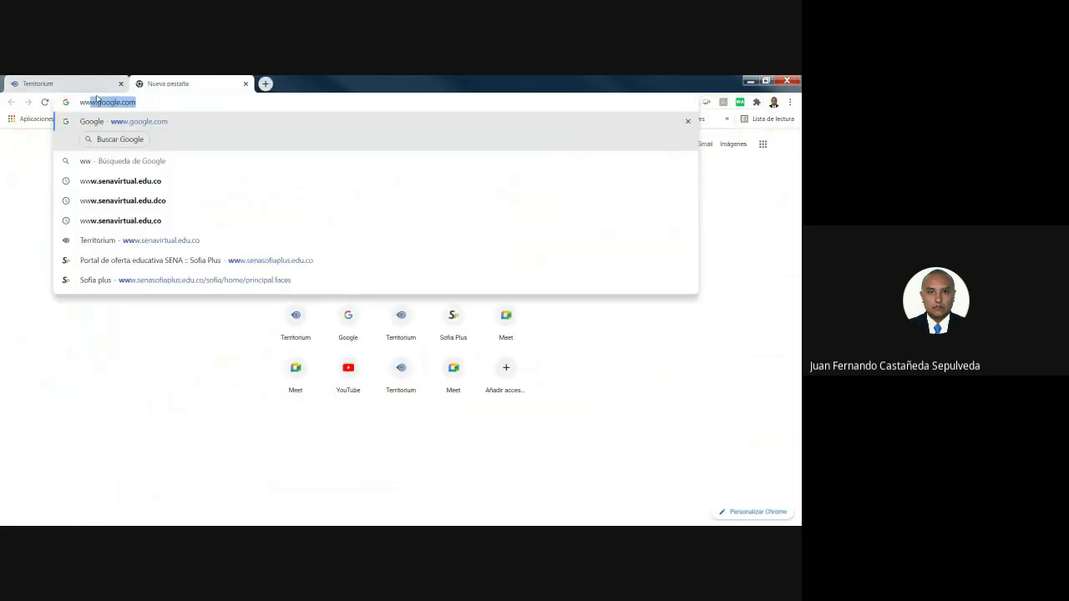
{"action": "key", "text": "Return"}
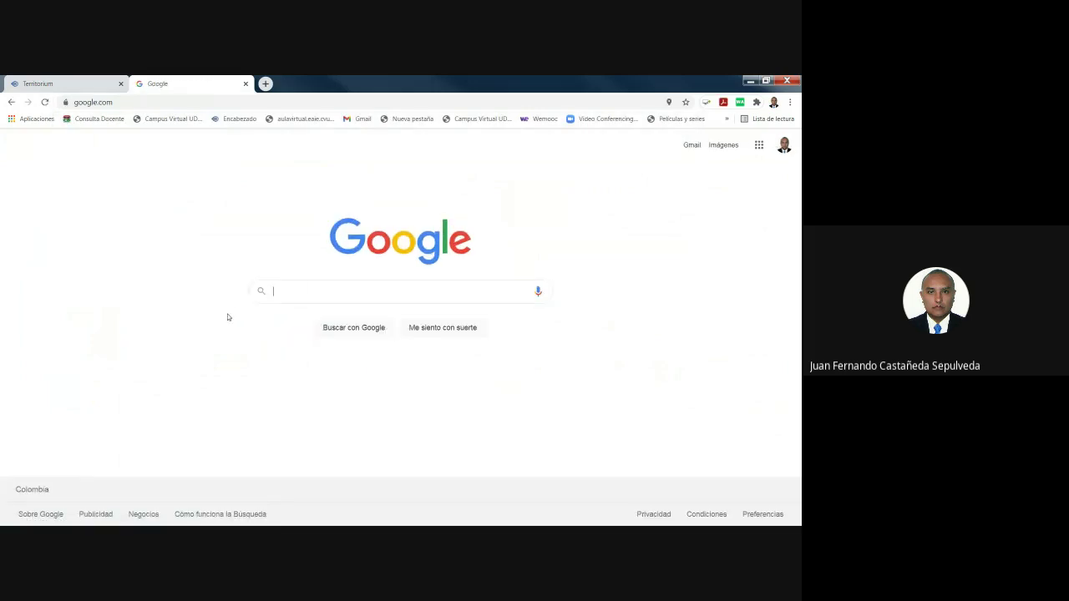
{"action": "type", "text": "en"}
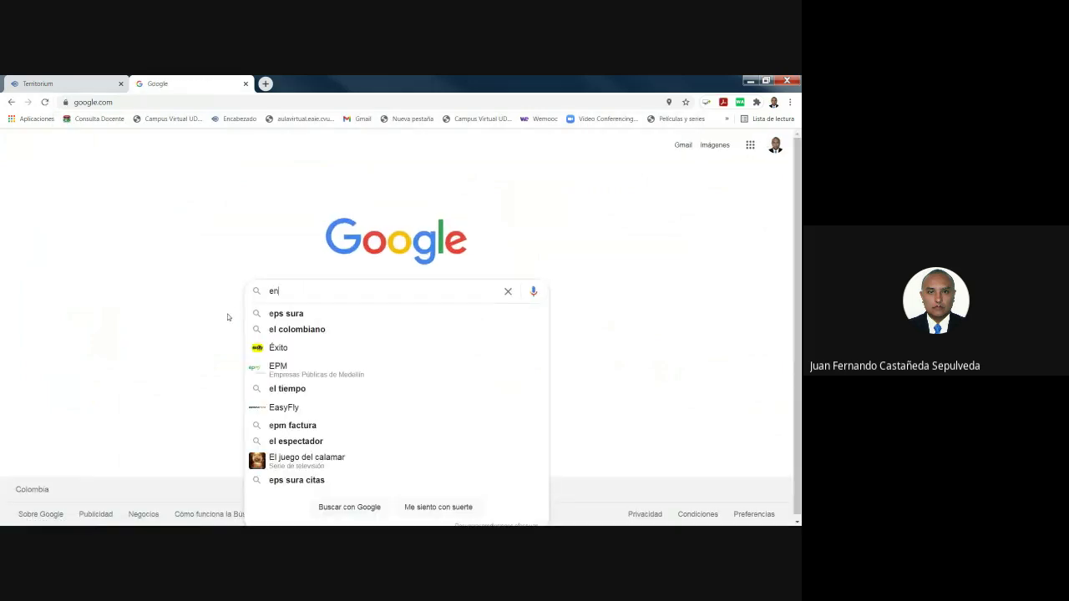
{"action": "type", "text": "cues"}
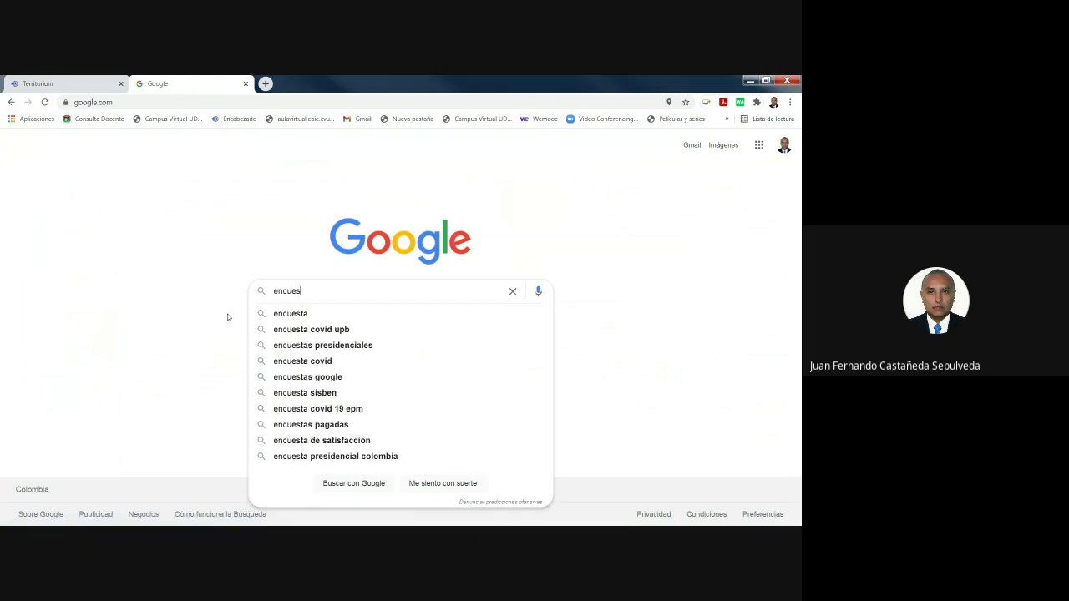
{"action": "type", "text": "ta fac"}
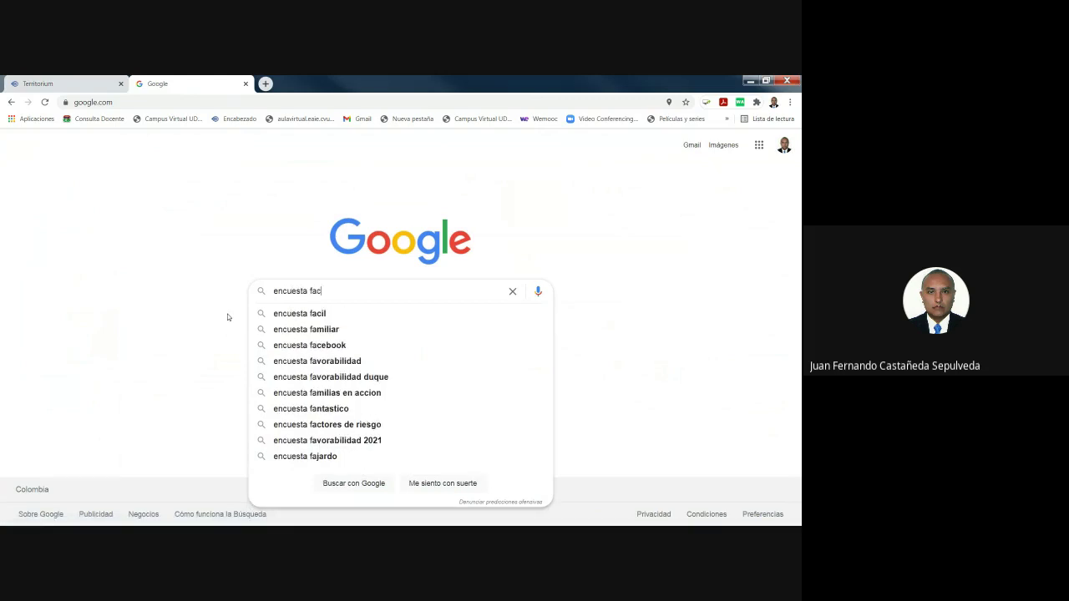
{"action": "type", "text": "il"}
{"action": "key", "text": "Return"}
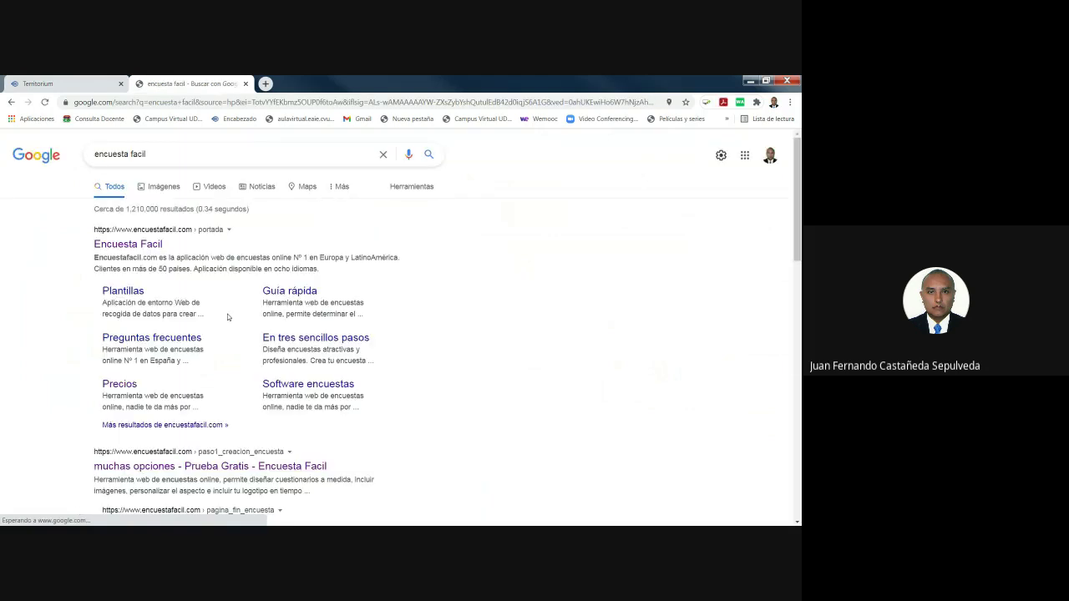
Open the Encuesta Facil site from the results and sign out via Mi Cuenta > Salir
{"action": "left_click", "coordinate": [132, 294]}
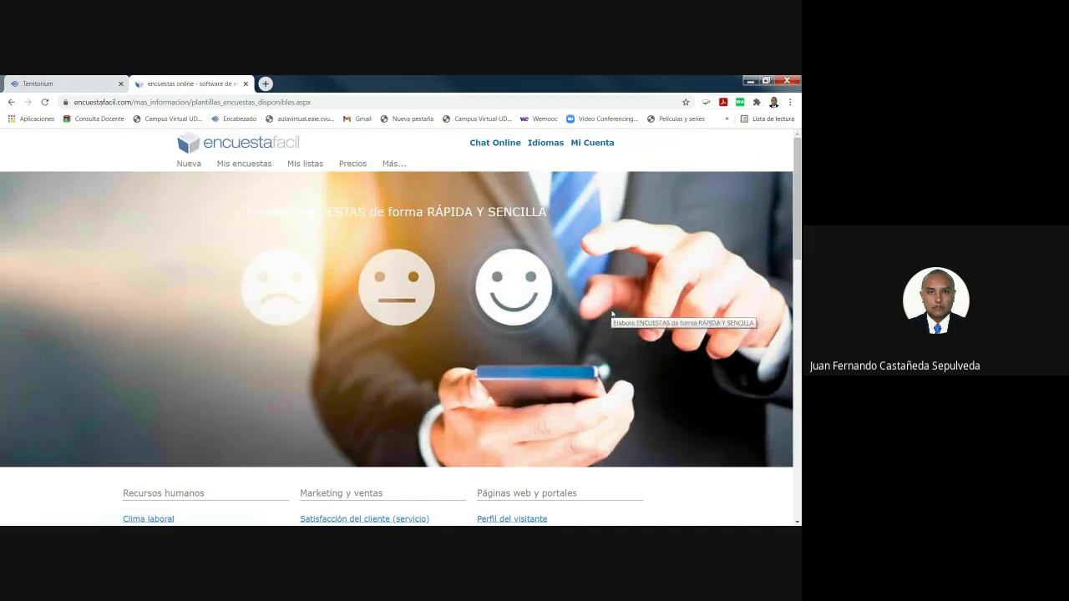
{"action": "left_click", "coordinate": [592, 145]}
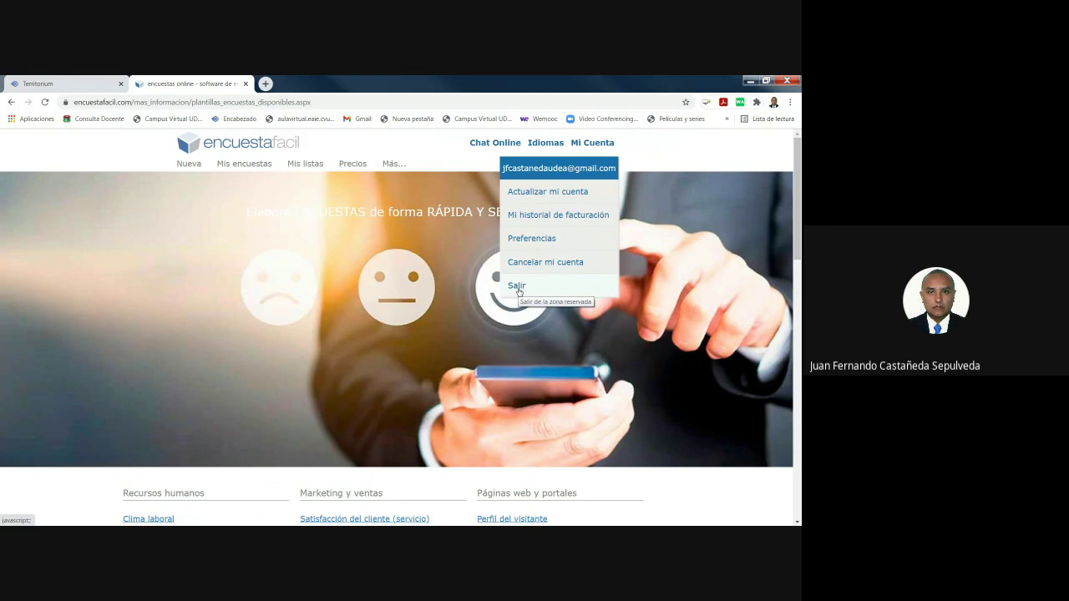
{"action": "left_click", "coordinate": [517, 287]}
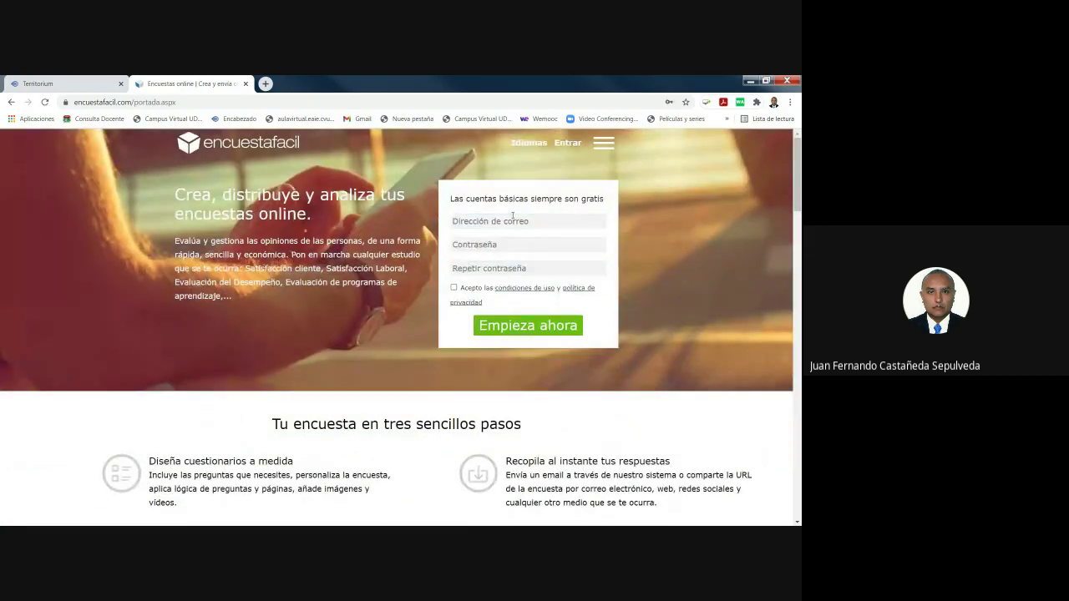
Sign in to Encuesta Facil with the saved credentials, declining to move the saved password
{"action": "left_click", "coordinate": [576, 147]}
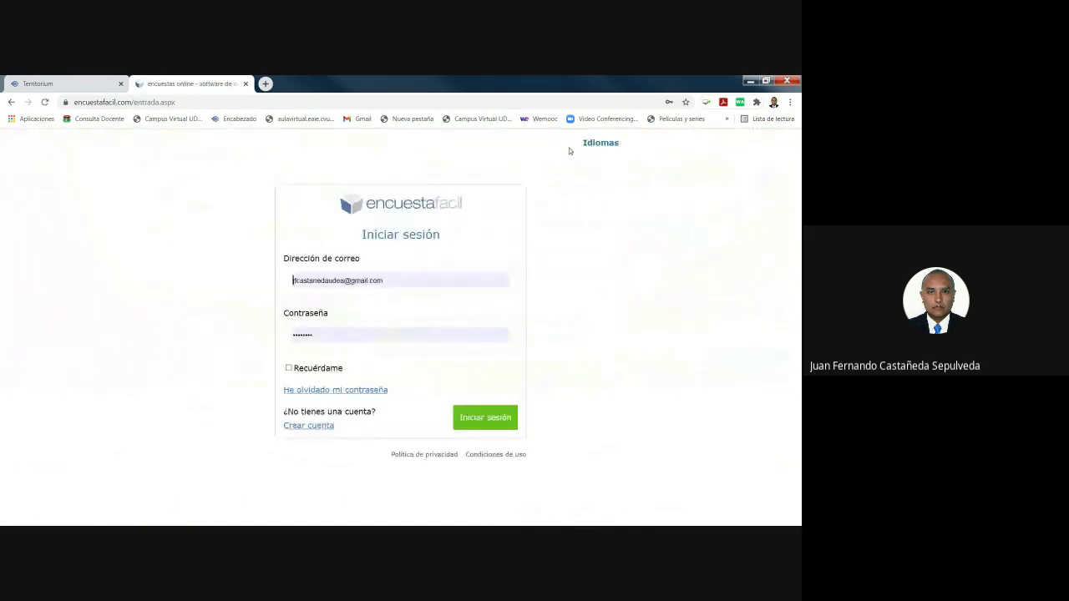
{"action": "left_click", "coordinate": [486, 417]}
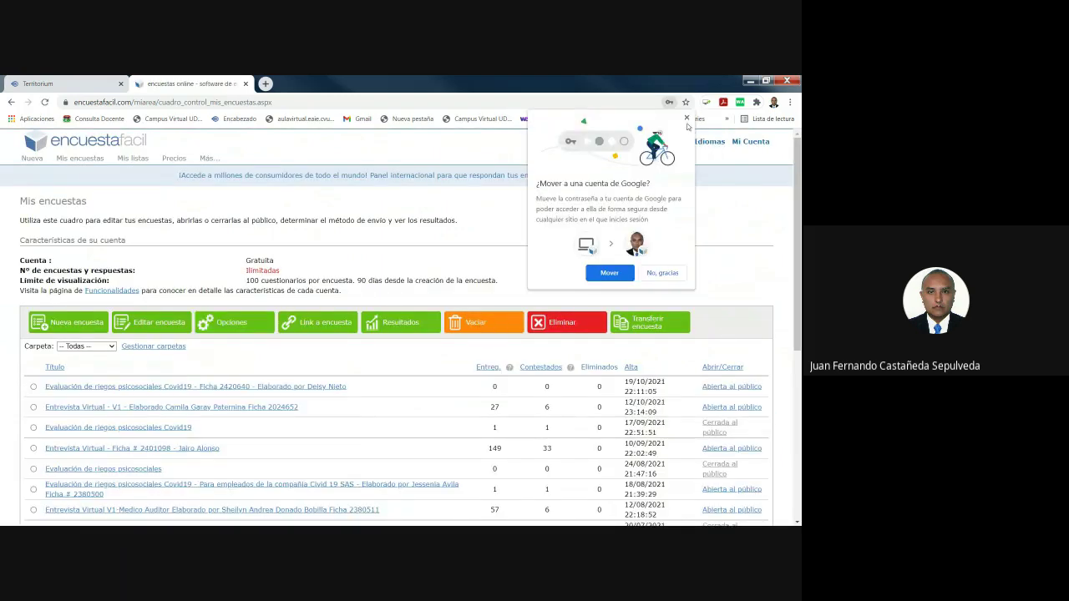
{"action": "left_click", "coordinate": [231, 352]}
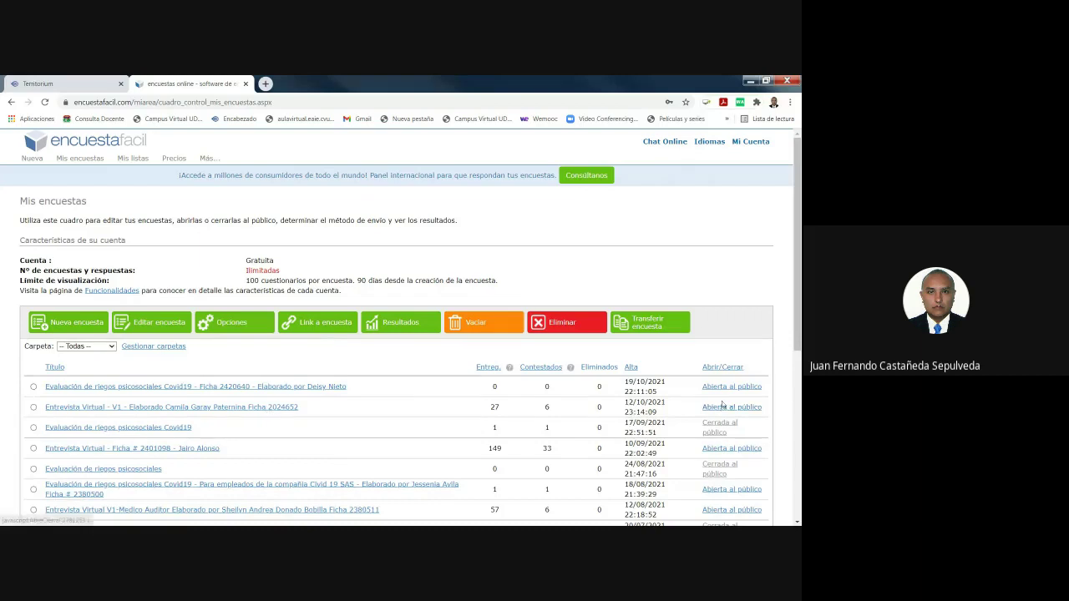
Select the first survey, Ficha 2420640, and open its Link a encuesta collection methods
{"action": "left_click", "coordinate": [322, 330]}
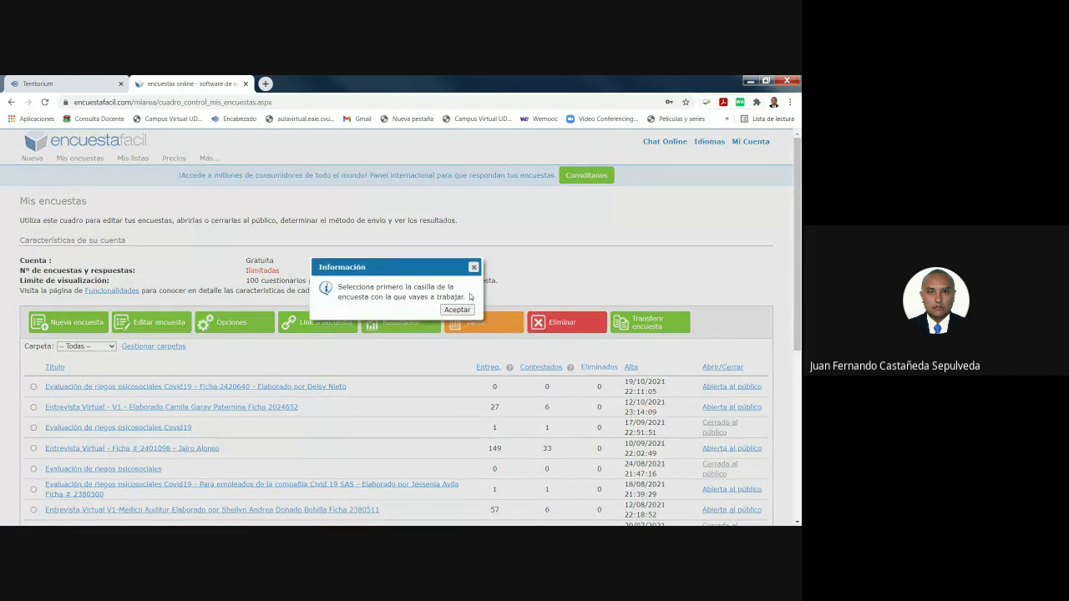
{"action": "left_click", "coordinate": [473, 268]}
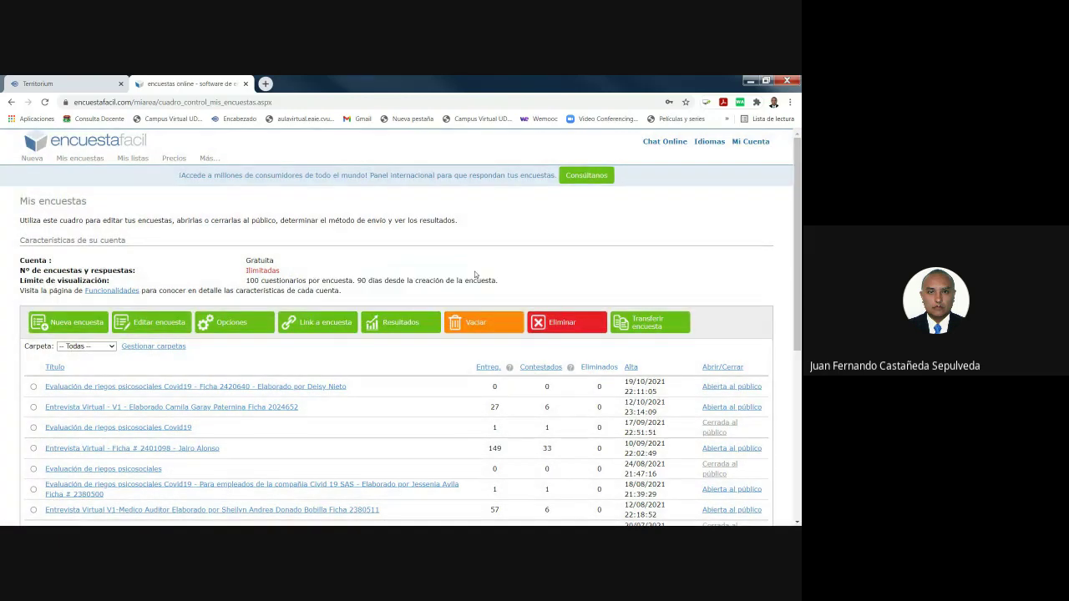
{"action": "left_click", "coordinate": [34, 387]}
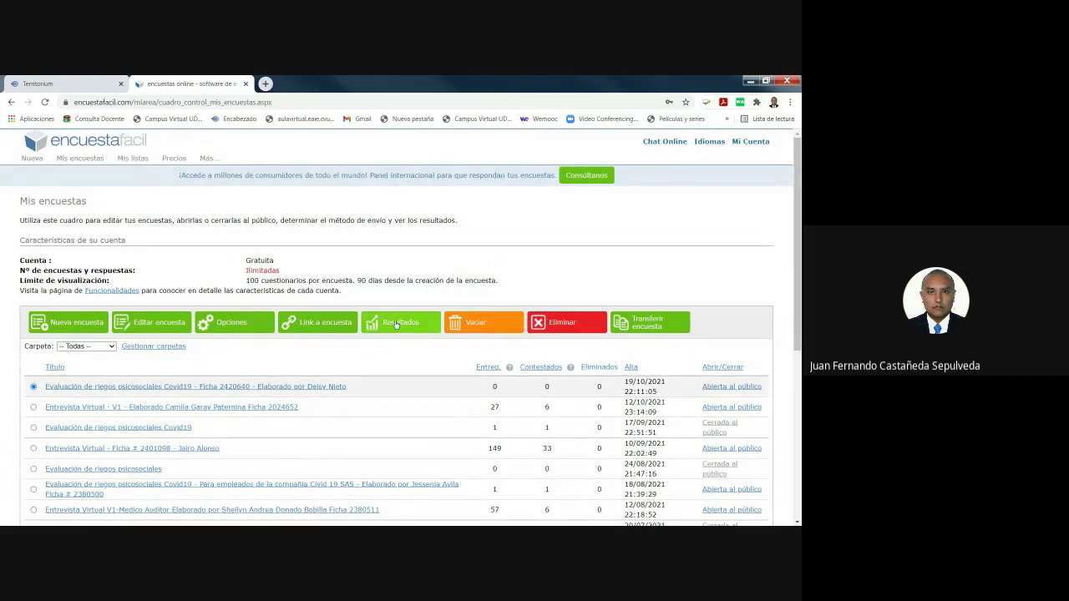
{"action": "left_click", "coordinate": [325, 329]}
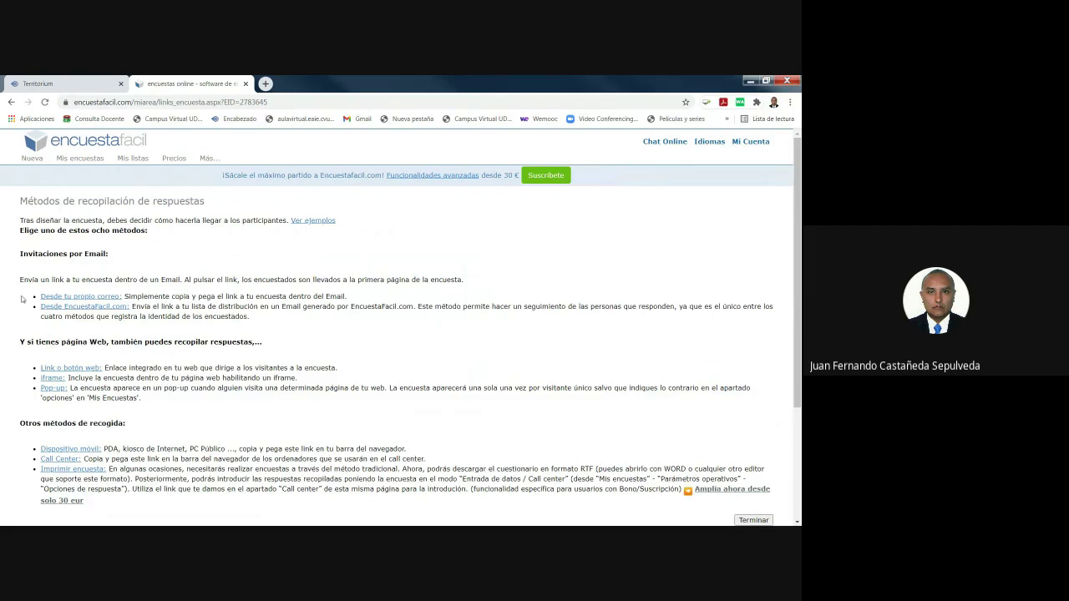
{"action": "left_click", "coordinate": [77, 298]}
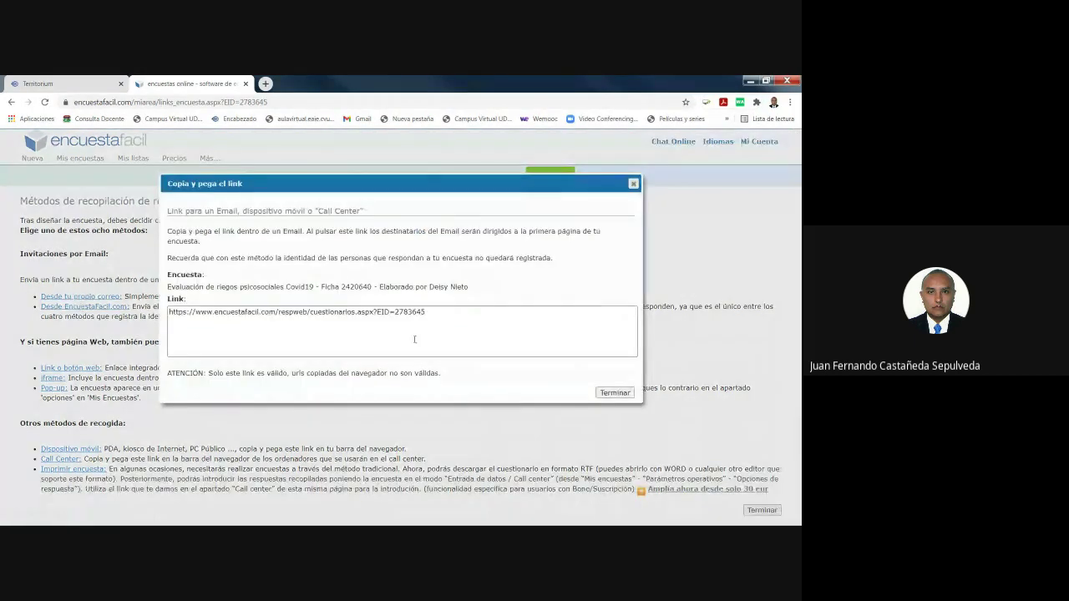
{"action": "left_click_drag", "start_coordinate": [448, 317], "coordinate": [168, 313]}
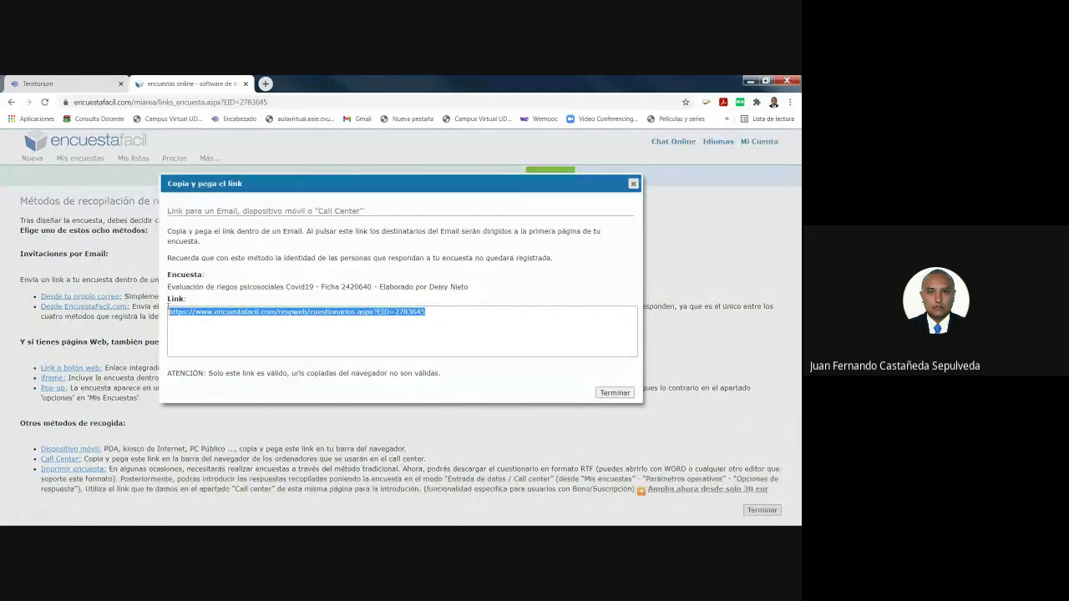
{"action": "right_click", "coordinate": [226, 312]}
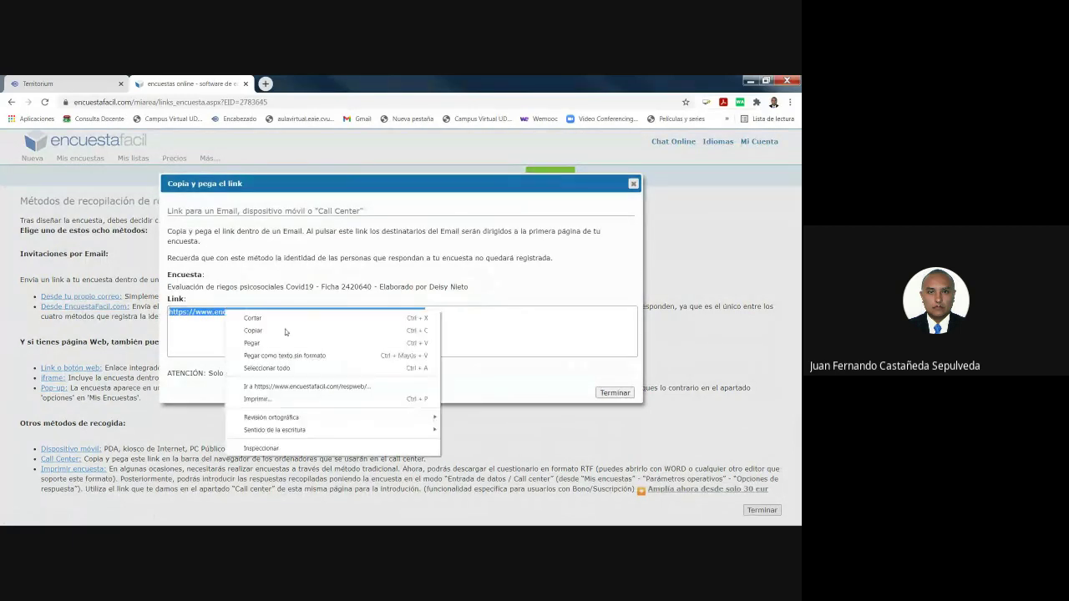
{"action": "left_click", "coordinate": [262, 332]}
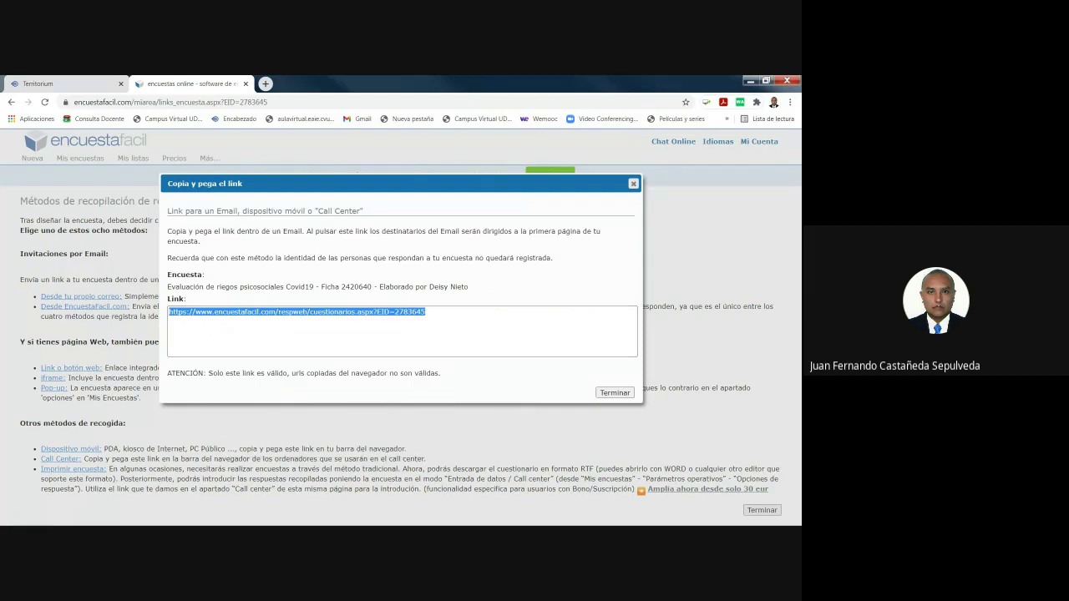
{"action": "key", "text": "alt+Tab"}
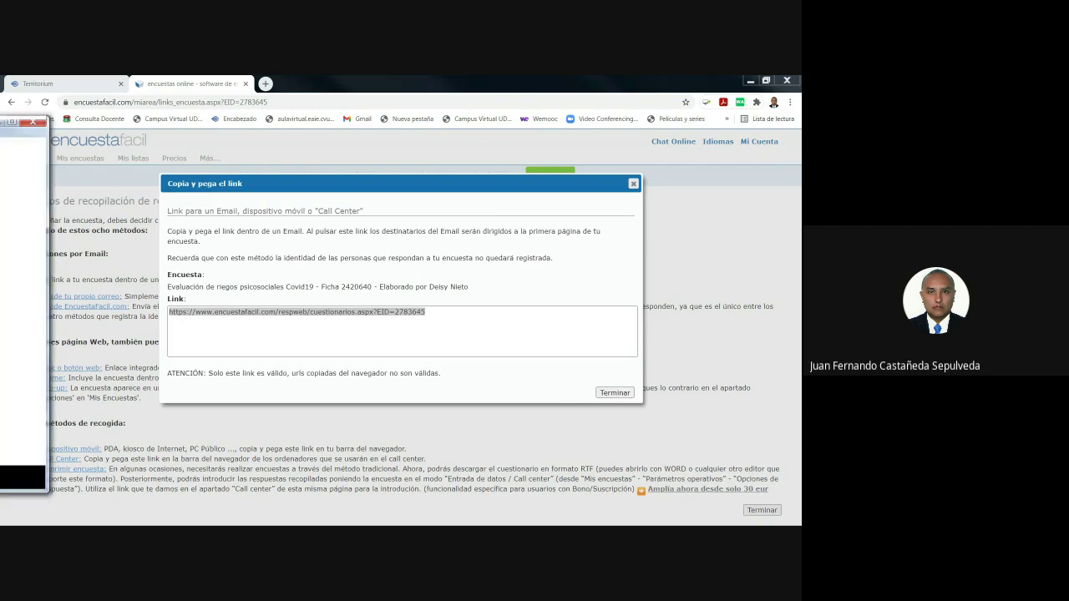
Maximize the second browser window and load the pasted survey link
{"action": "left_click_drag", "start_coordinate": [0, 133], "coordinate": [406, 133]}
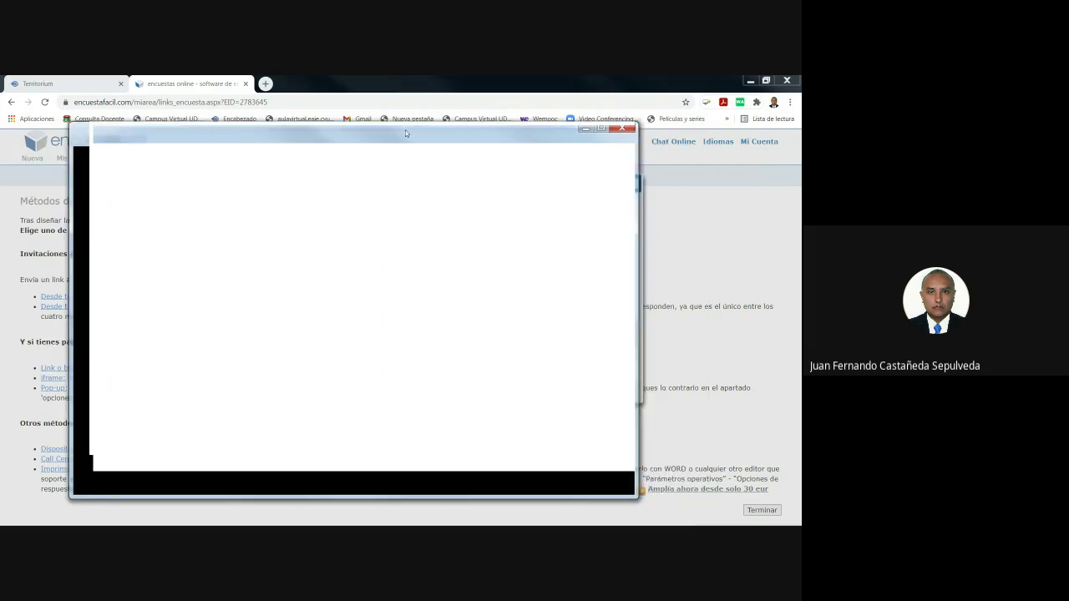
{"action": "left_click", "coordinate": [600, 129]}
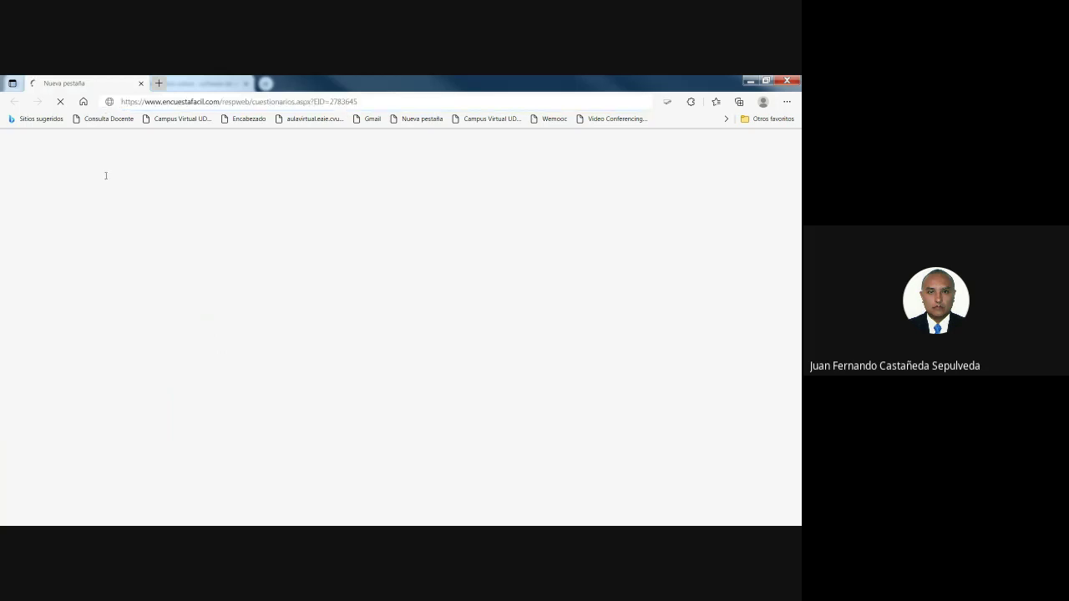
{"action": "left_click", "coordinate": [366, 101]}
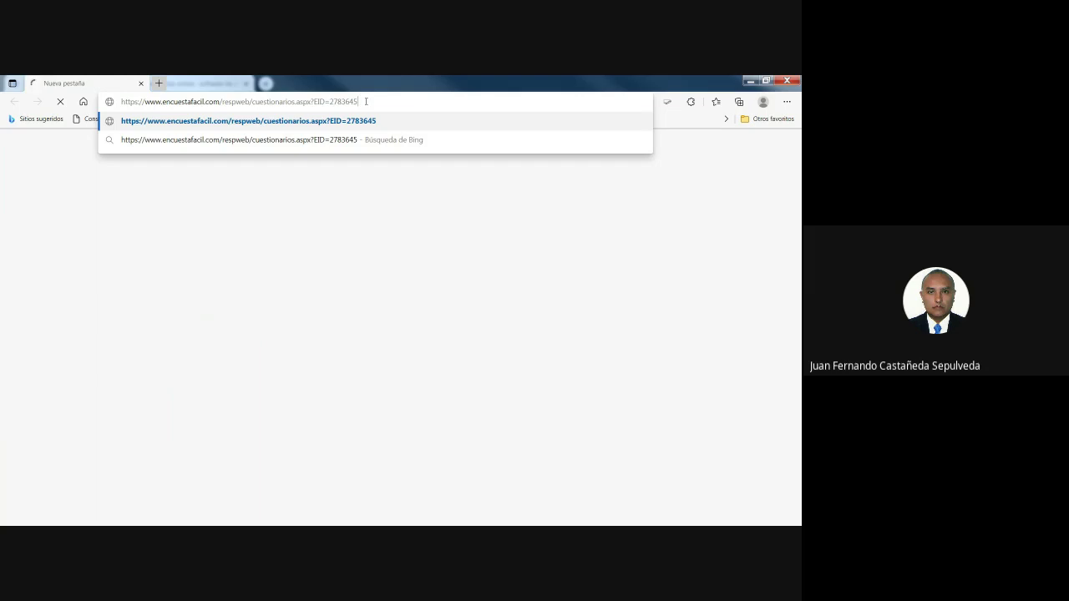
{"action": "key", "text": "Return"}
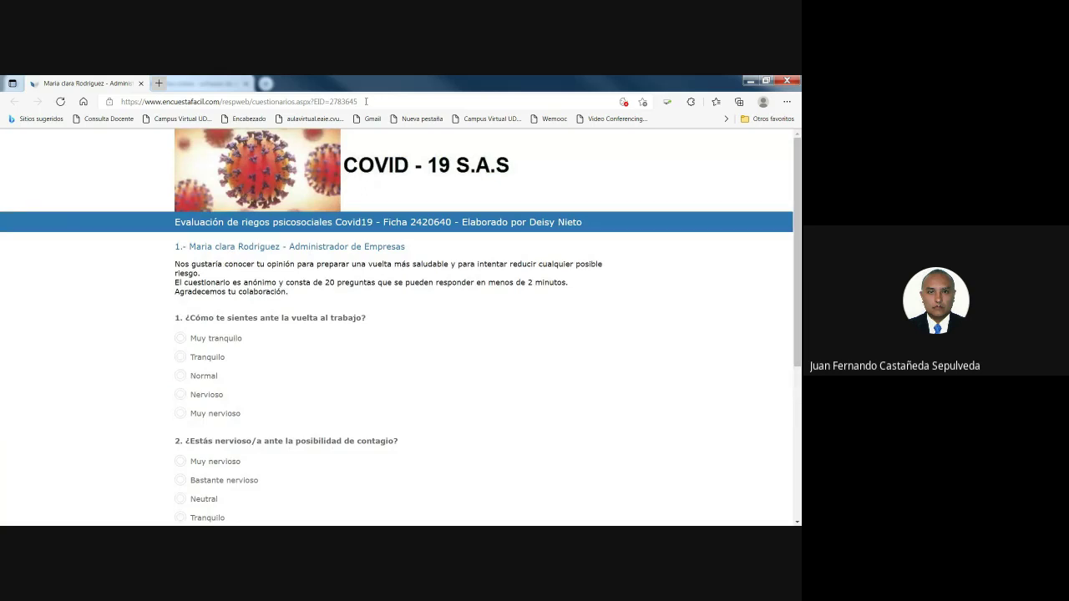
Answer questions 1–3 with Muy nervioso and continue to page 2
{"action": "scroll", "coordinate": [378, 276], "scroll_direction": "down", "scroll_amount": 3}
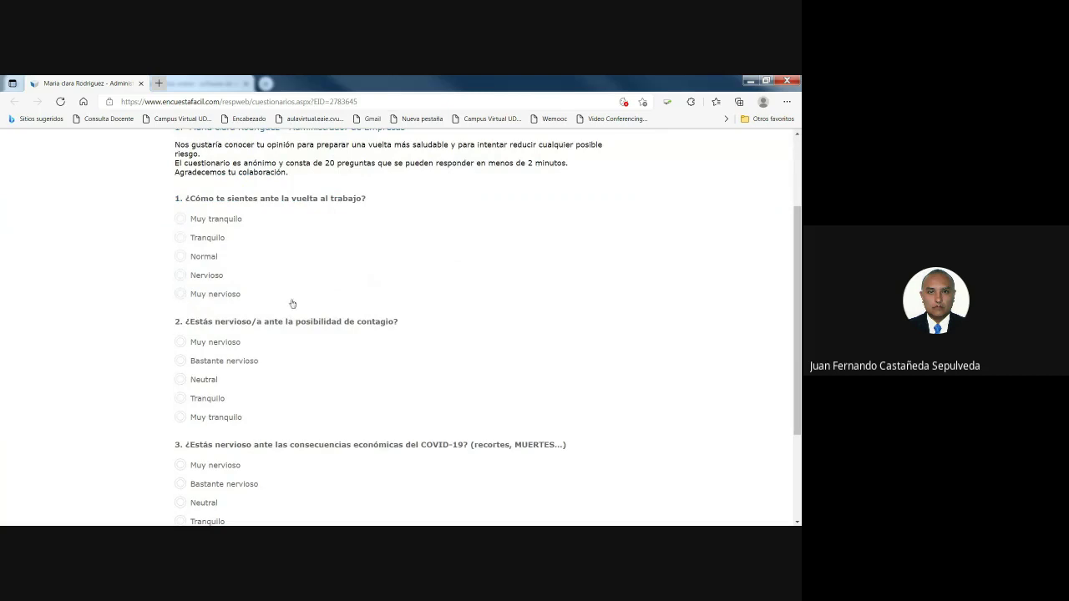
{"action": "left_click", "coordinate": [181, 294]}
{"action": "scroll", "coordinate": [182, 301], "scroll_direction": "down", "scroll_amount": 3}
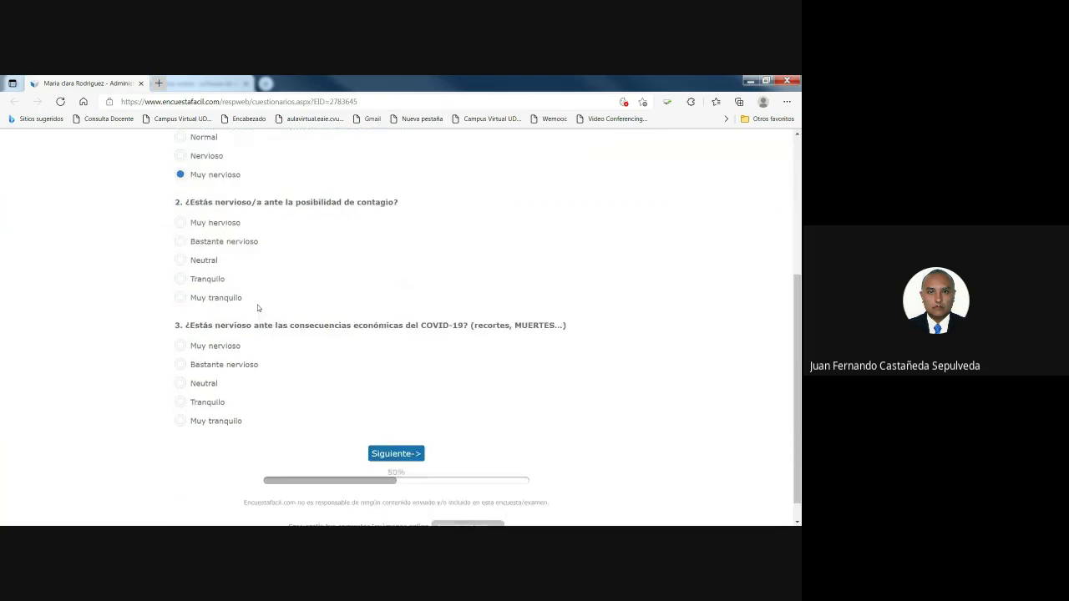
{"action": "left_click", "coordinate": [181, 224]}
{"action": "scroll", "coordinate": [192, 250], "scroll_direction": "down", "scroll_amount": 1}
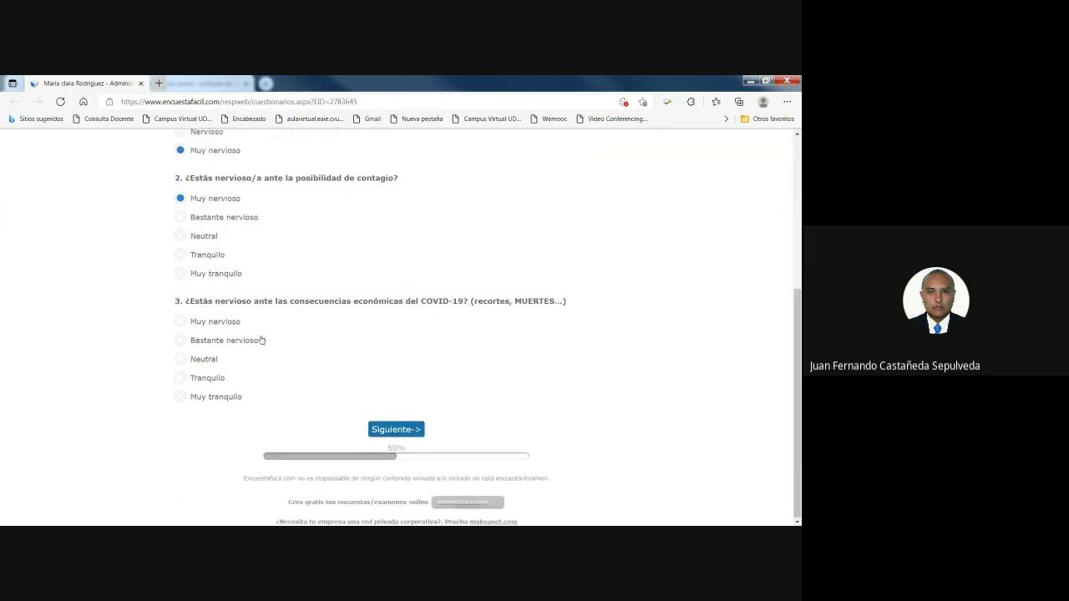
{"action": "left_click", "coordinate": [180, 321]}
{"action": "left_click", "coordinate": [396, 429]}
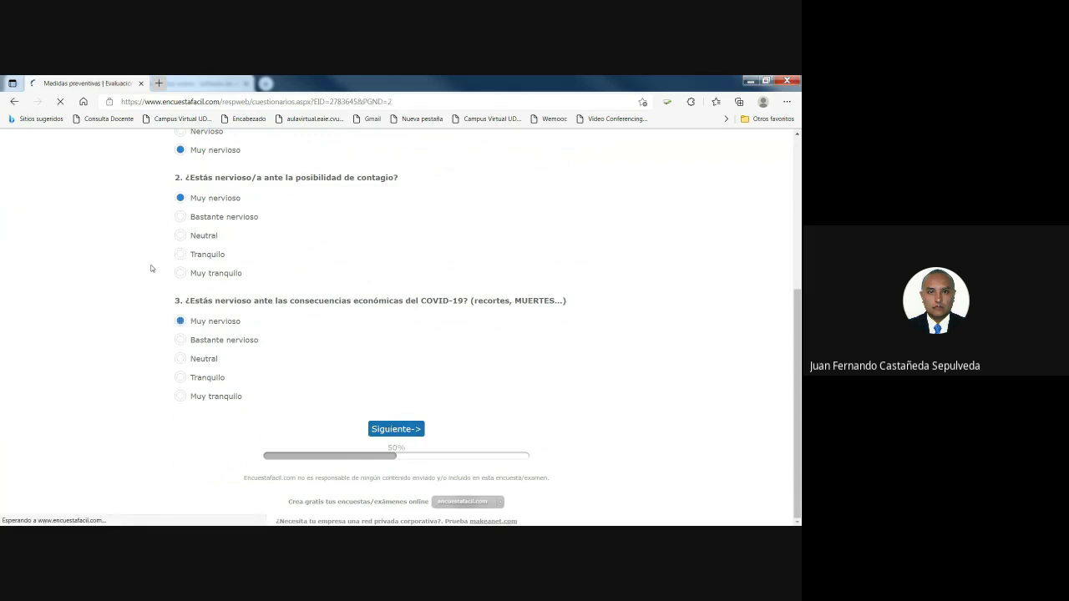
Rate both informative talks Necesaria, automation Bastante necesaria, and screens, masks and goggles Muy necesaria
{"action": "scroll", "coordinate": [377, 283], "scroll_direction": "down", "scroll_amount": 2}
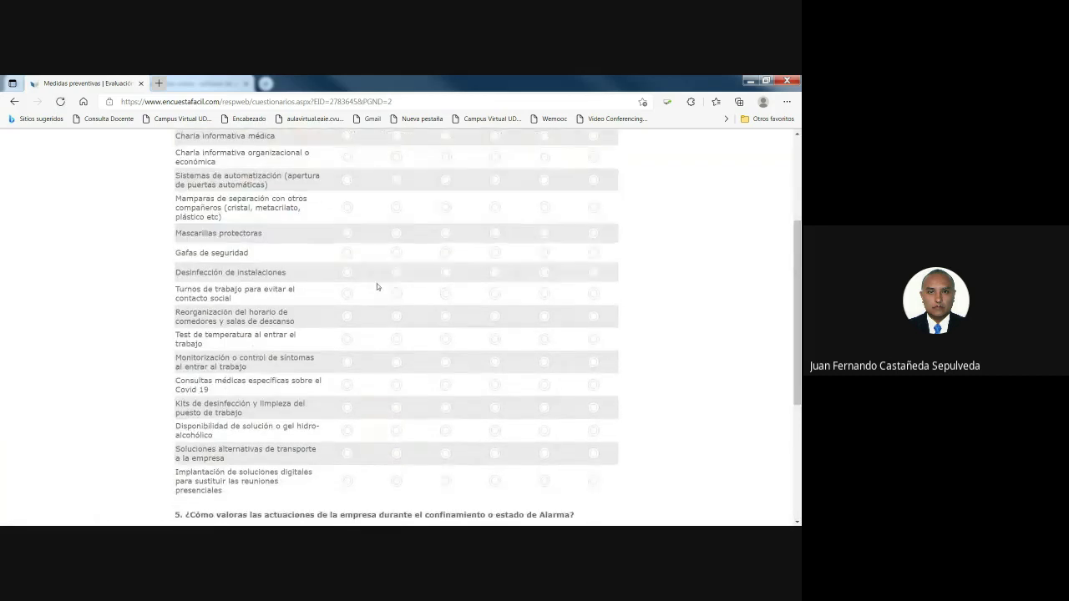
{"action": "scroll", "coordinate": [376, 283], "scroll_direction": "up", "scroll_amount": 2}
{"action": "scroll", "coordinate": [372, 260], "scroll_direction": "down", "scroll_amount": 1}
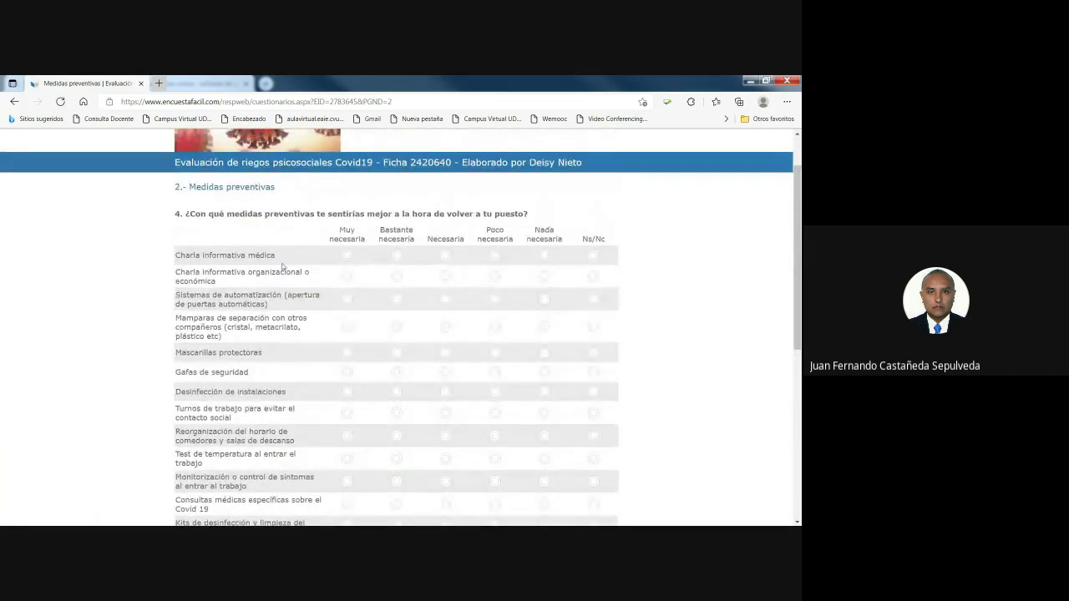
{"action": "left_click", "coordinate": [443, 255]}
{"action": "left_click", "coordinate": [446, 278]}
{"action": "left_click", "coordinate": [397, 302]}
{"action": "left_click", "coordinate": [348, 328]}
{"action": "left_click", "coordinate": [348, 353]}
{"action": "left_click", "coordinate": [348, 372]}
Rate the remaining measures: shifts, schedules, symptom monitoring Bastante necesaria; temperature Necesaria; the rest Muy necesaria
{"action": "scroll", "coordinate": [366, 420], "scroll_direction": "down", "scroll_amount": 3}
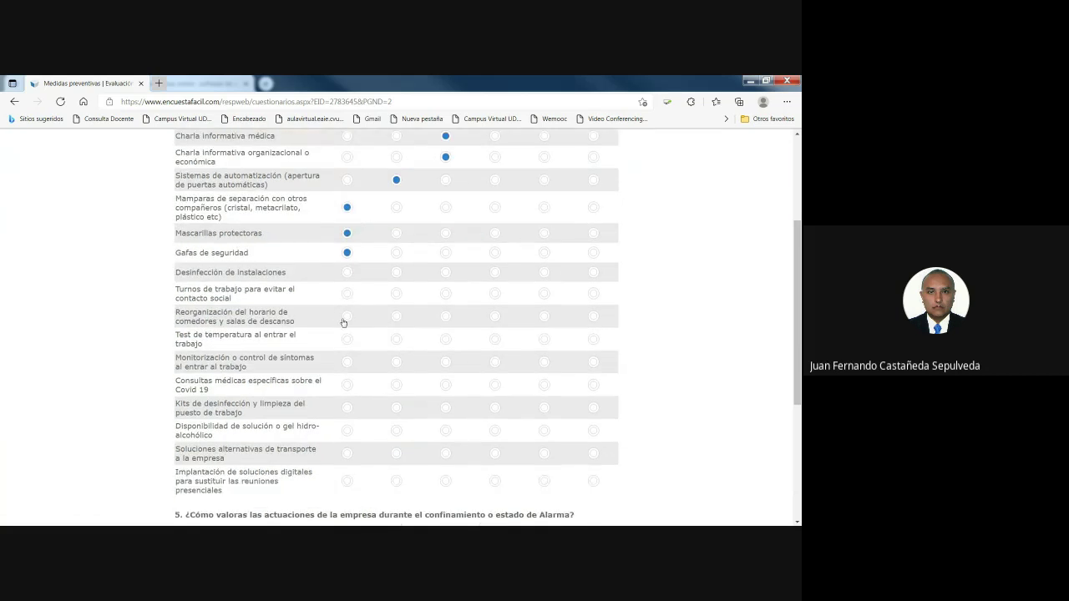
{"action": "left_click", "coordinate": [347, 273]}
{"action": "left_click", "coordinate": [396, 295]}
{"action": "left_click", "coordinate": [396, 317]}
{"action": "left_click", "coordinate": [445, 339]}
{"action": "left_click", "coordinate": [395, 362]}
{"action": "left_click", "coordinate": [348, 386]}
{"action": "left_click", "coordinate": [347, 408]}
{"action": "left_click", "coordinate": [354, 435]}
{"action": "left_click", "coordinate": [349, 454]}
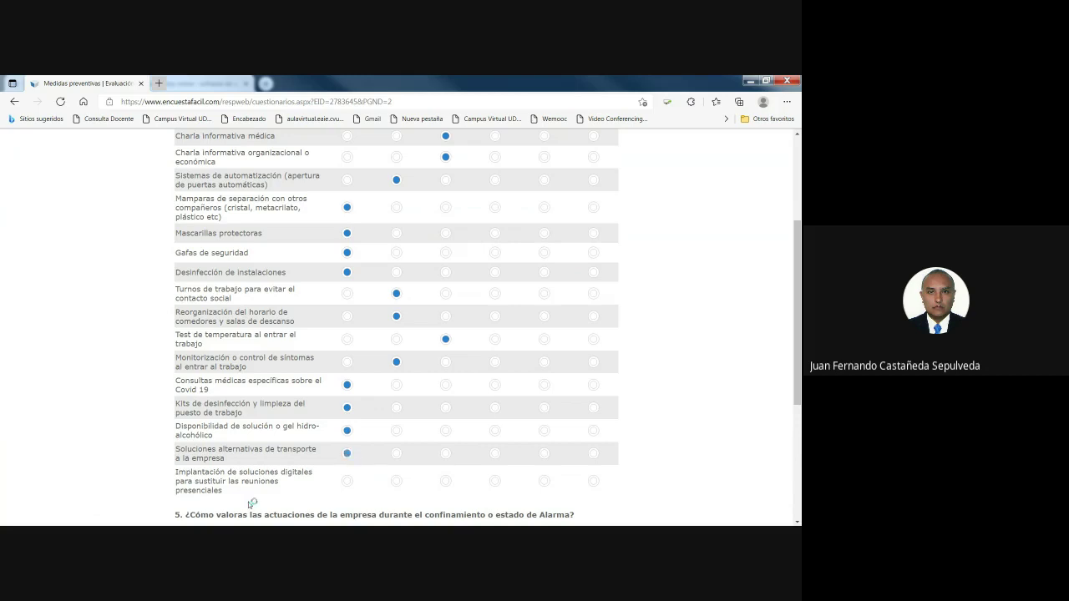
{"action": "left_click", "coordinate": [348, 481]}
Answer question 5 with Muy positiva and submit the survey with Fin
{"action": "scroll", "coordinate": [339, 401], "scroll_direction": "down", "scroll_amount": 3}
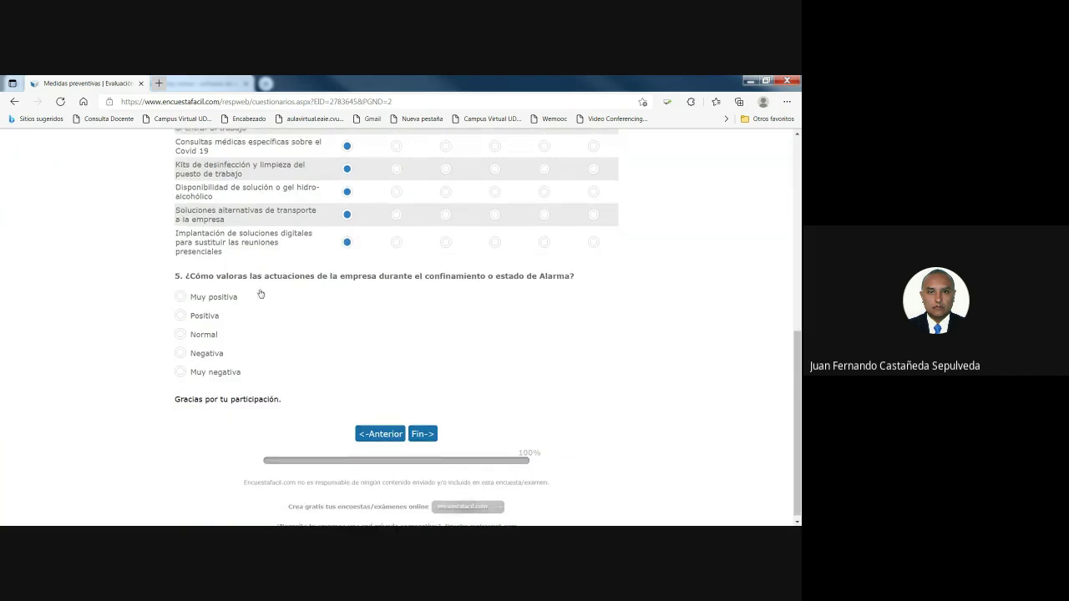
{"action": "left_click", "coordinate": [181, 299]}
{"action": "left_click", "coordinate": [424, 434]}
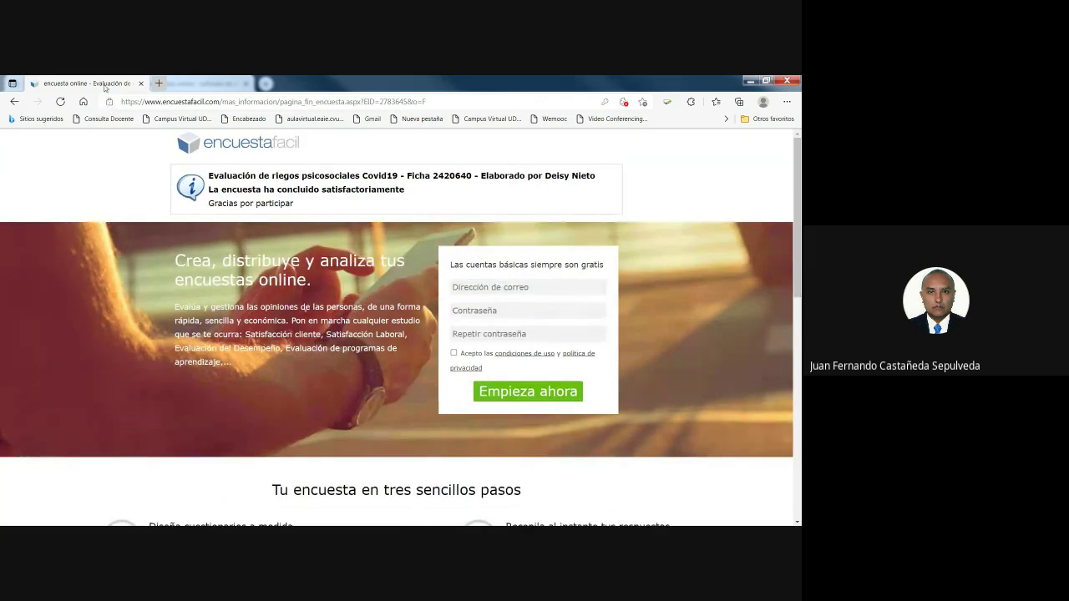
Return to Chrome, finish the collection methods, and close the Covid19 survey to the public
{"action": "left_click_drag", "start_coordinate": [102, 83], "coordinate": [0, 85]}
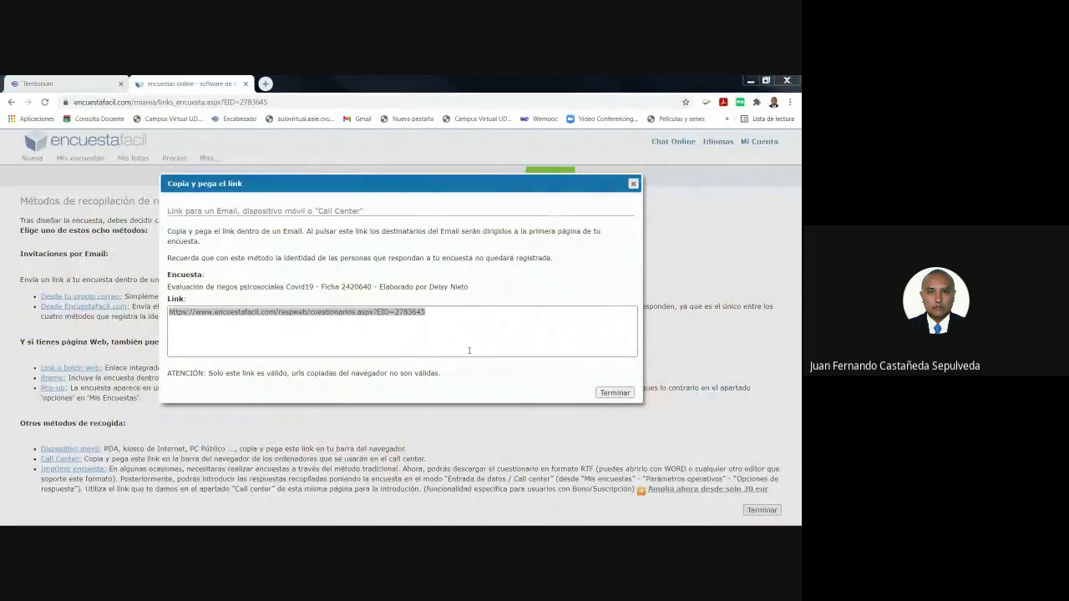
{"action": "left_click", "coordinate": [614, 393]}
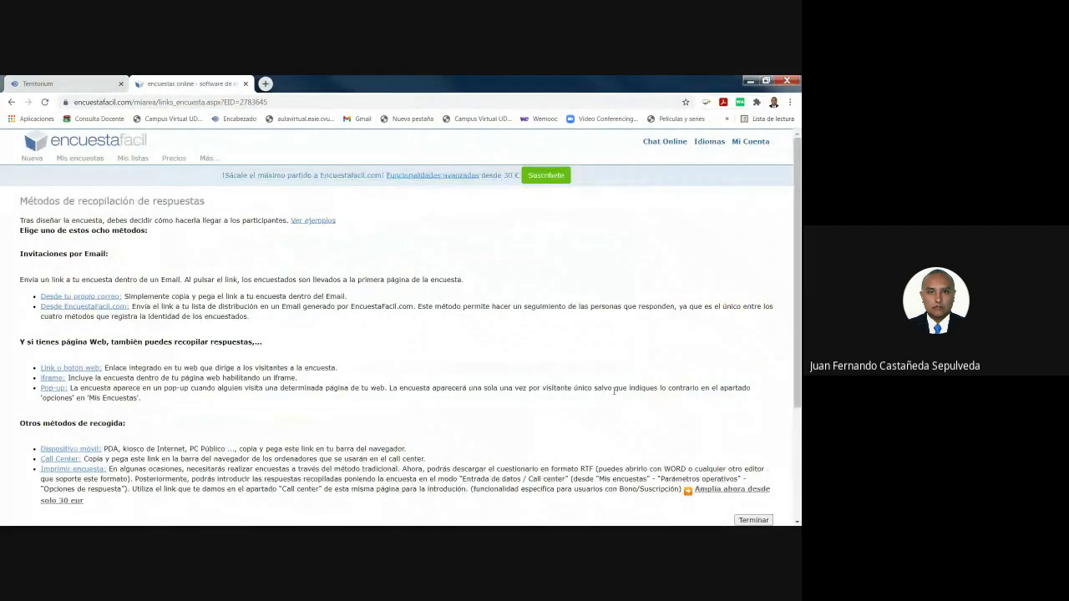
{"action": "scroll", "coordinate": [614, 390], "scroll_direction": "down", "scroll_amount": 3}
{"action": "left_click", "coordinate": [755, 358]}
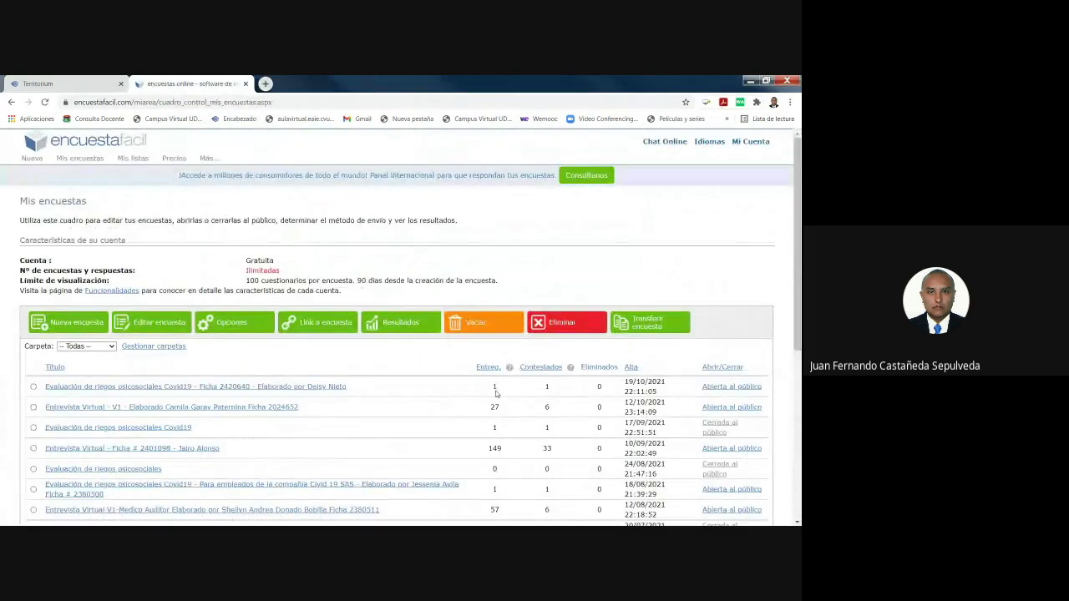
{"action": "left_click", "coordinate": [738, 387]}
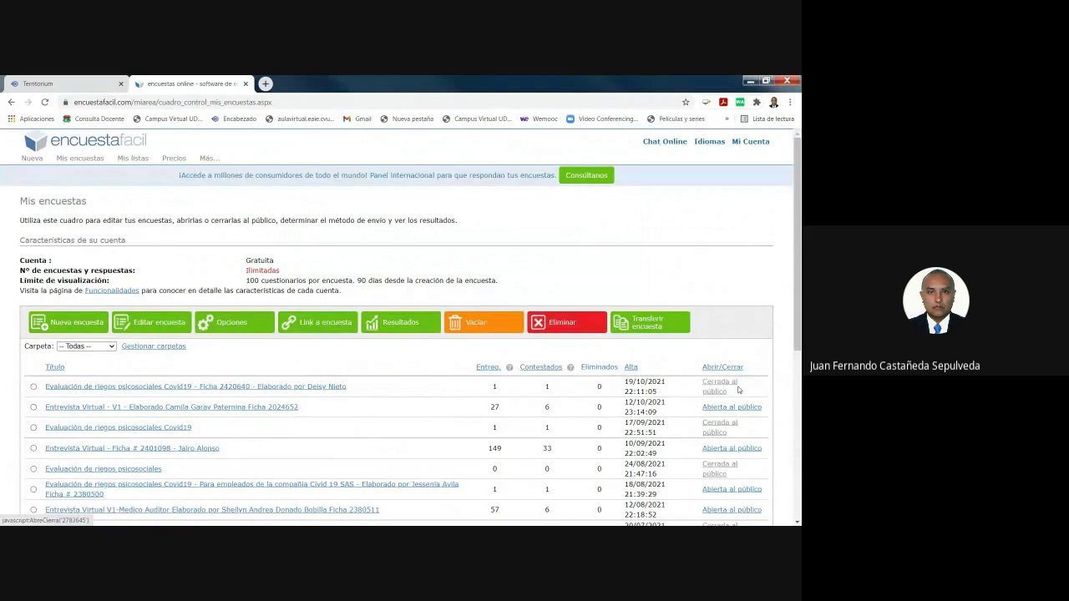
Select the Covid19 psychosocial risk survey and open its Resultados analysis
{"action": "left_click", "coordinate": [389, 326]}
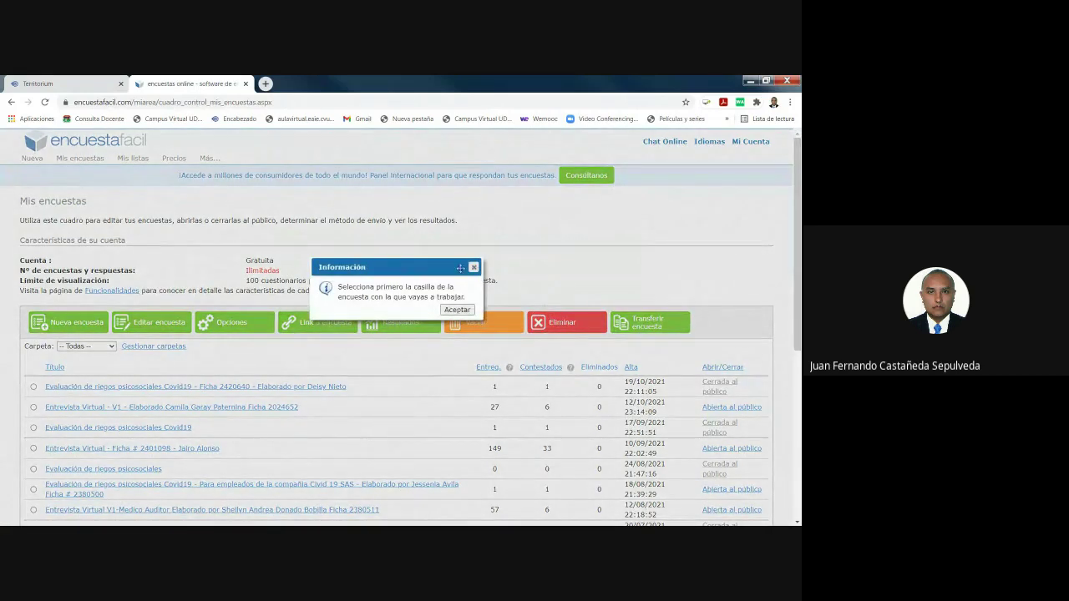
{"action": "left_click", "coordinate": [458, 310]}
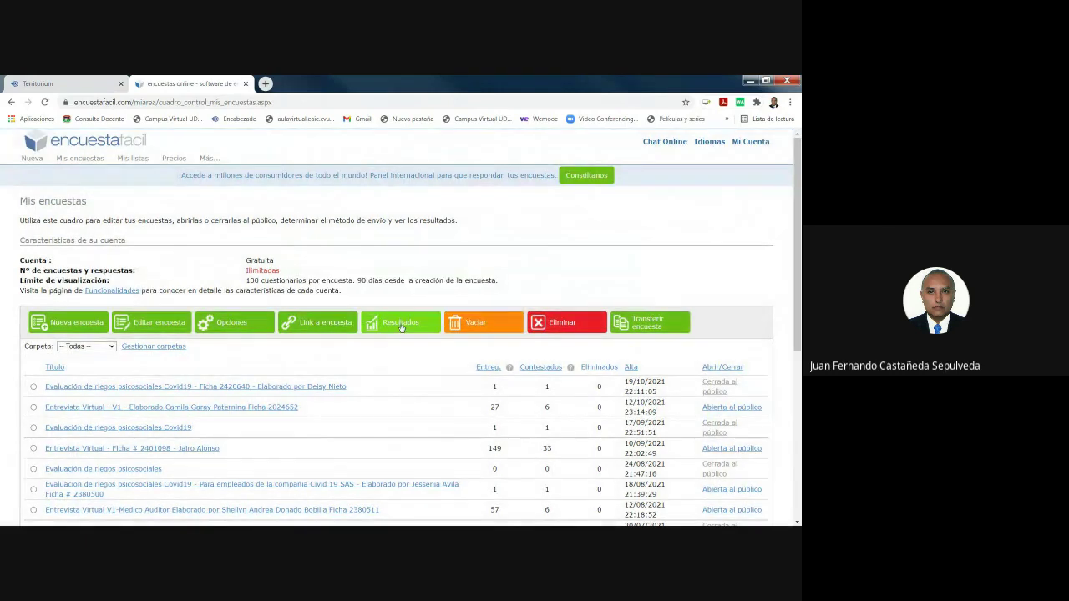
{"action": "left_click", "coordinate": [33, 387]}
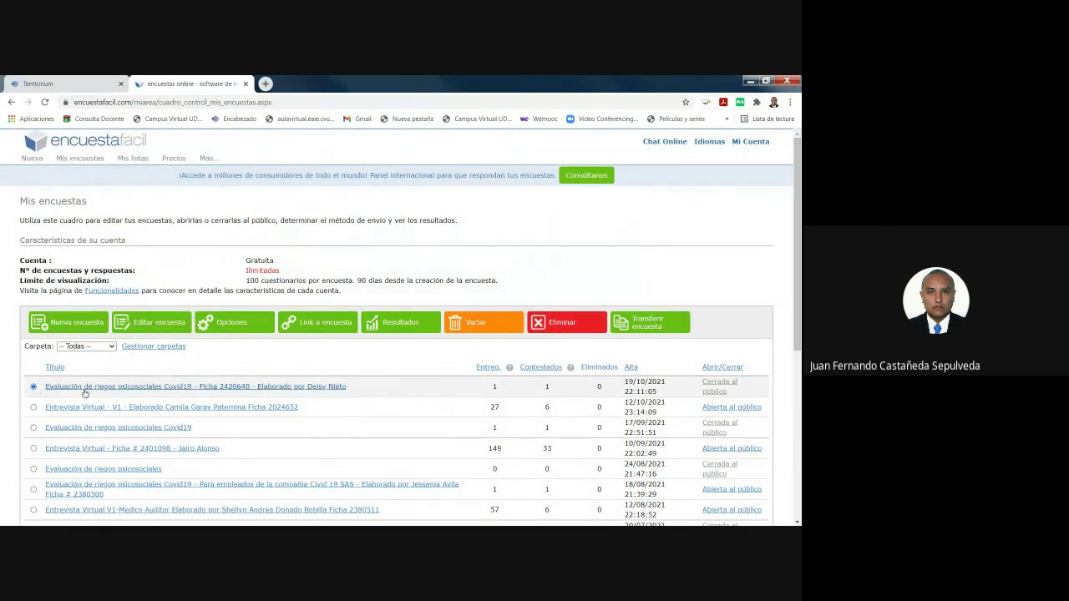
{"action": "left_click", "coordinate": [398, 329]}
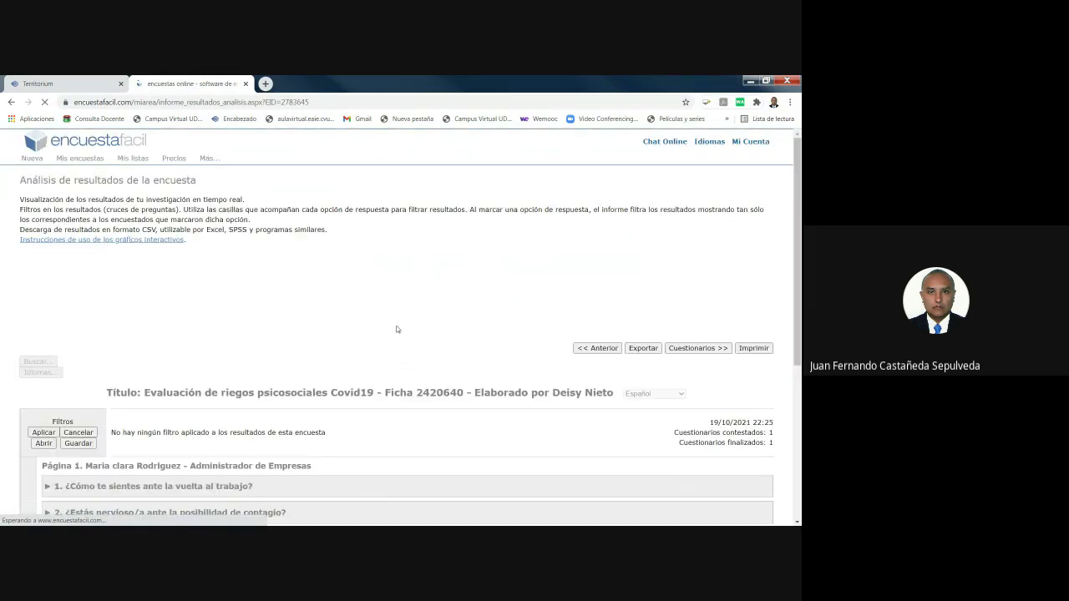
Expand the results for questions 1, 4, 2 and 5, showing question 5 at 100% Muy positiva
{"action": "scroll", "coordinate": [386, 353], "scroll_direction": "down", "scroll_amount": 2}
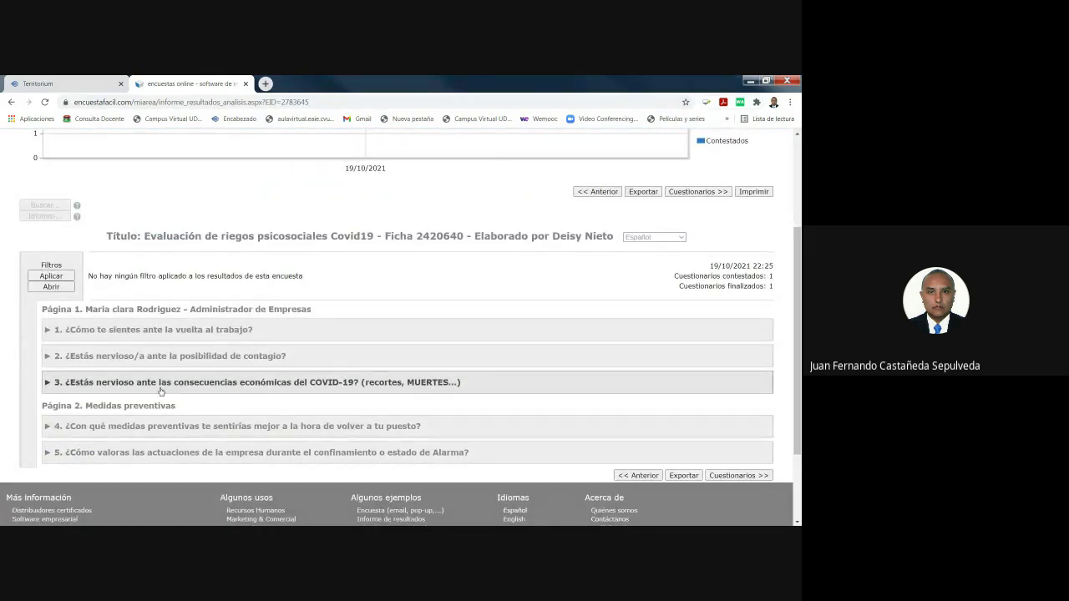
{"action": "left_click", "coordinate": [157, 332]}
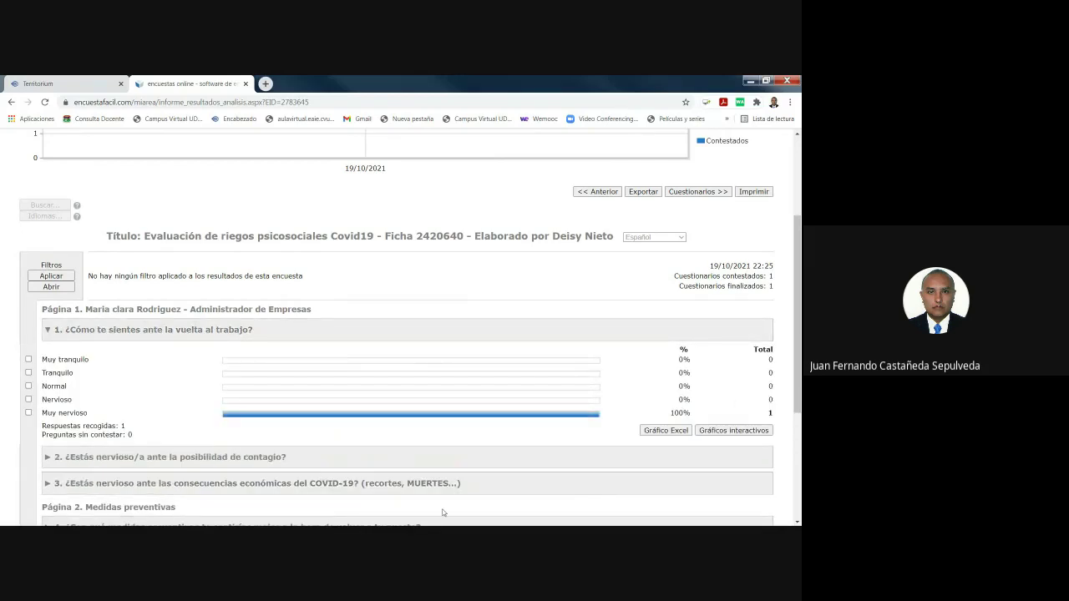
{"action": "left_click", "coordinate": [544, 519]}
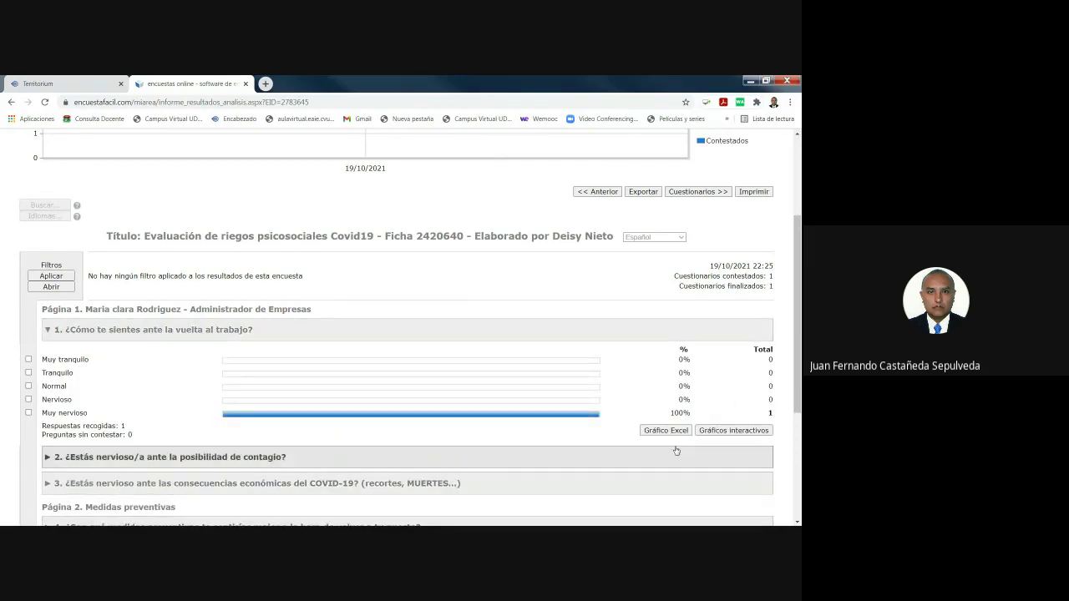
{"action": "scroll", "coordinate": [676, 451], "scroll_direction": "down", "scroll_amount": 1}
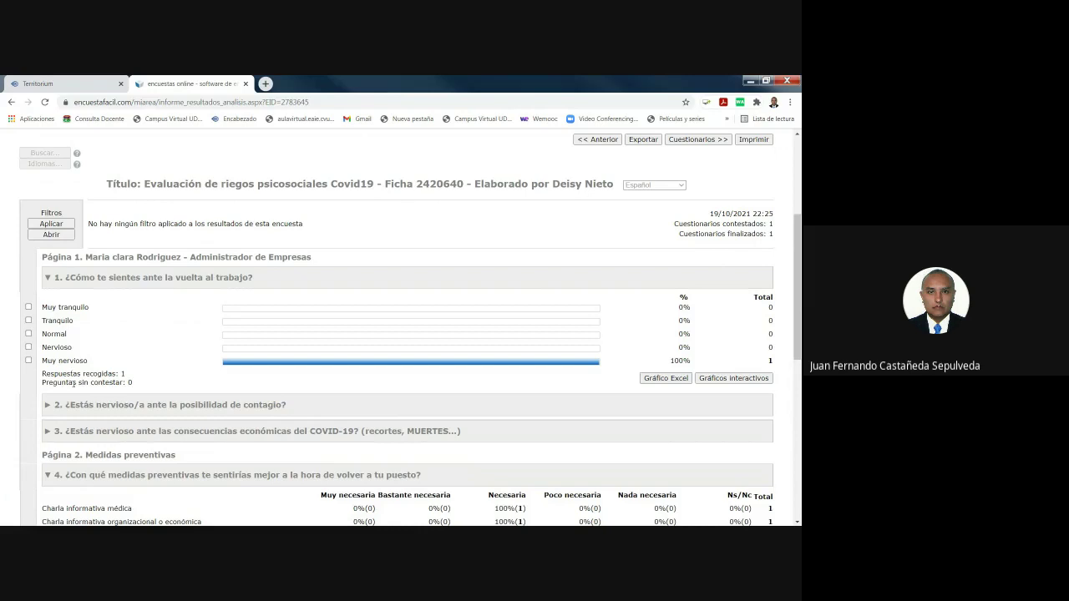
{"action": "left_click", "coordinate": [133, 411]}
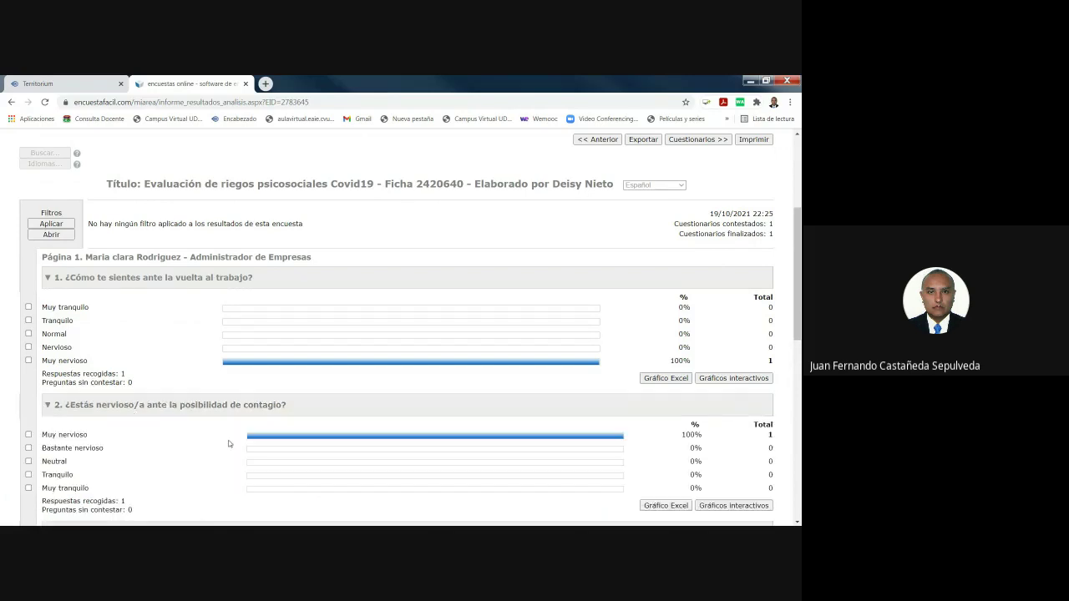
{"action": "scroll", "coordinate": [216, 442], "scroll_direction": "down", "scroll_amount": 4}
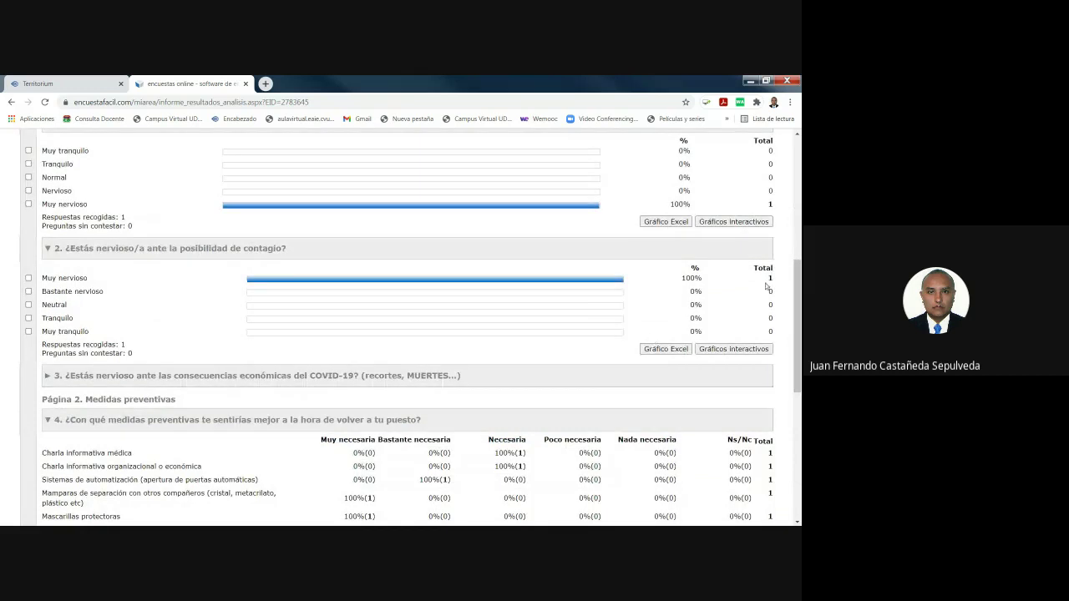
{"action": "scroll", "coordinate": [202, 424], "scroll_direction": "down", "scroll_amount": 3}
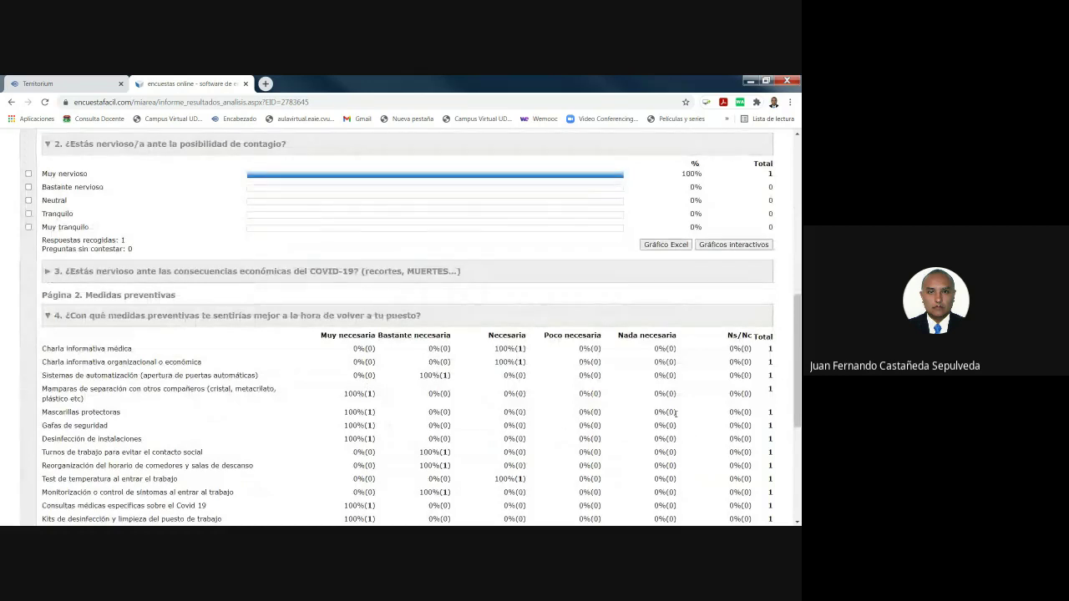
{"action": "scroll", "coordinate": [674, 418], "scroll_direction": "down", "scroll_amount": 5}
{"action": "scroll", "coordinate": [674, 416], "scroll_direction": "down", "scroll_amount": 1}
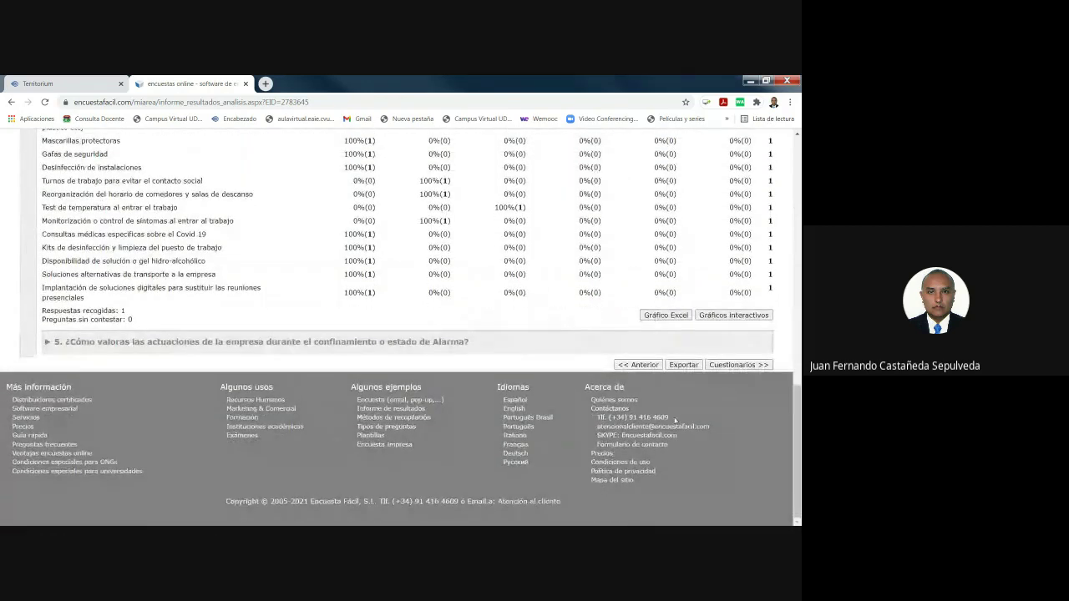
{"action": "left_click", "coordinate": [262, 342]}
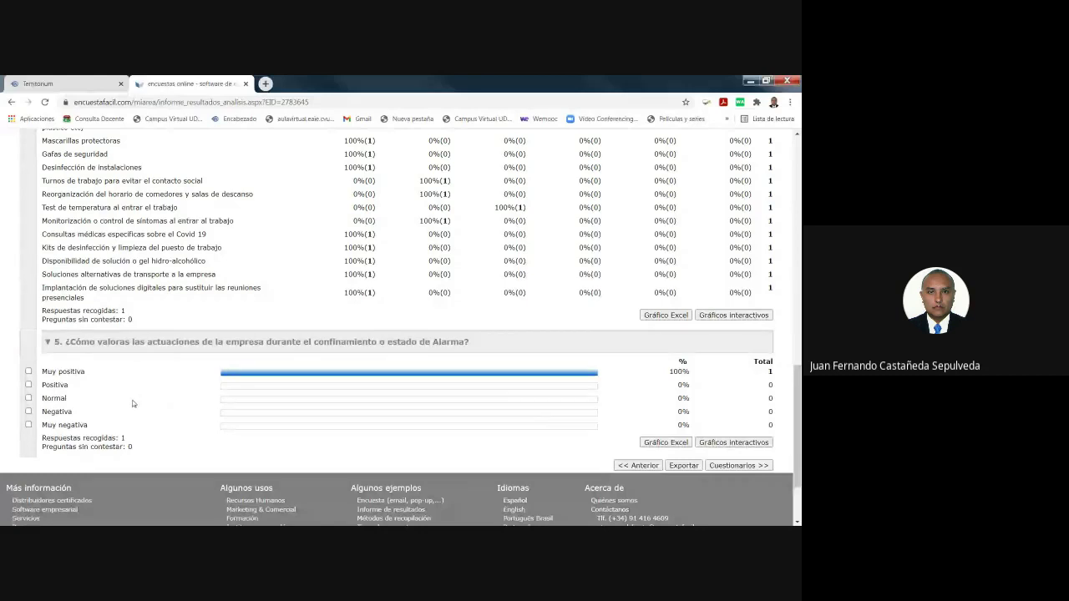
{"action": "scroll", "coordinate": [132, 403], "scroll_direction": "down", "scroll_amount": 3}
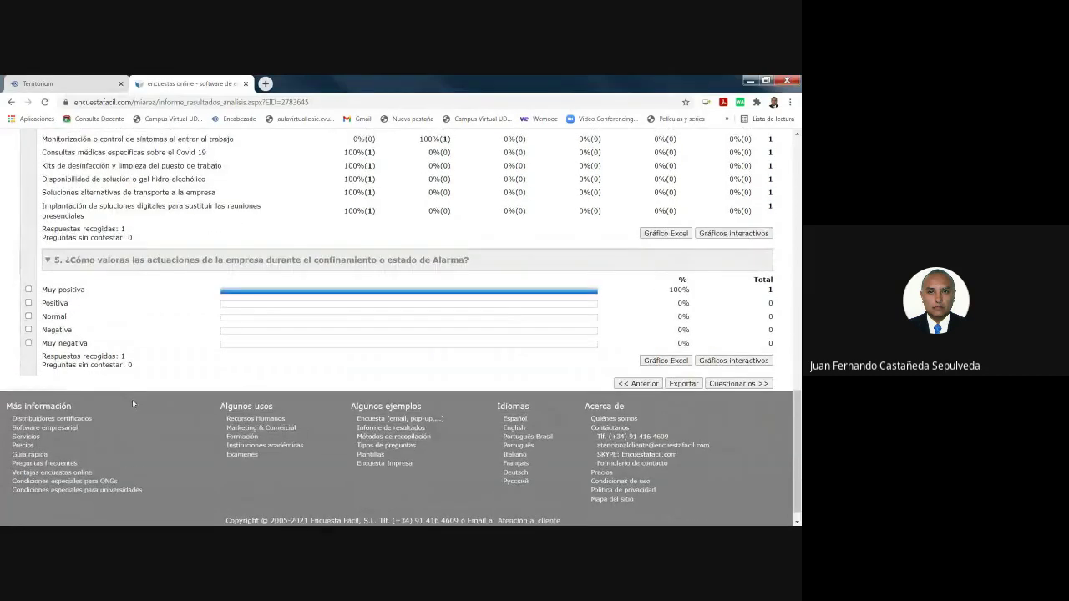
{"action": "scroll", "coordinate": [132, 399], "scroll_direction": "up", "scroll_amount": 15}
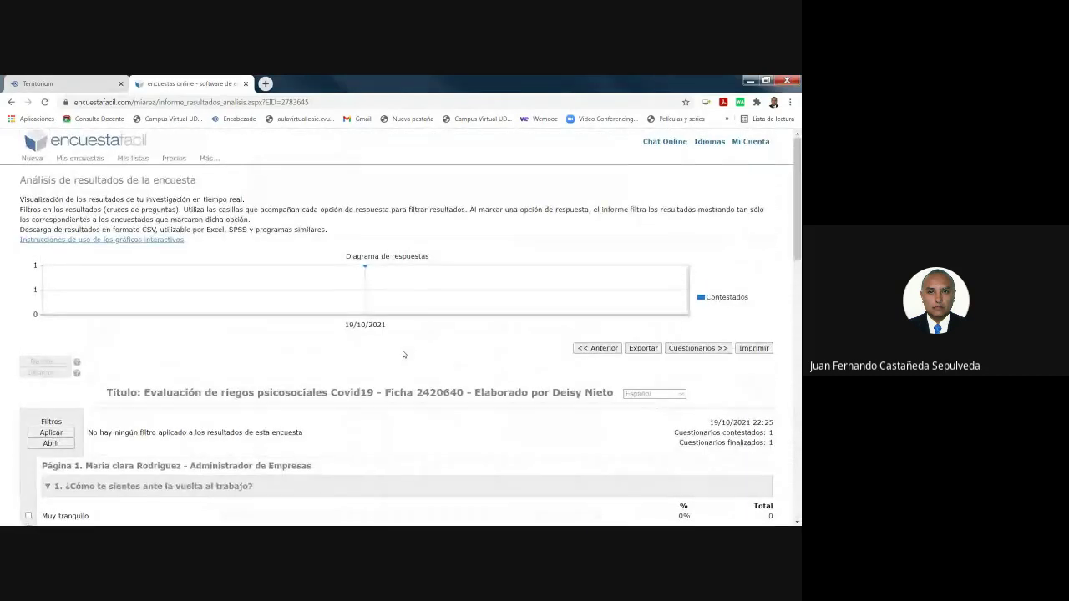
Print the two-page results report to the PDF24 printer after checking the preview
{"action": "left_click", "coordinate": [753, 350]}
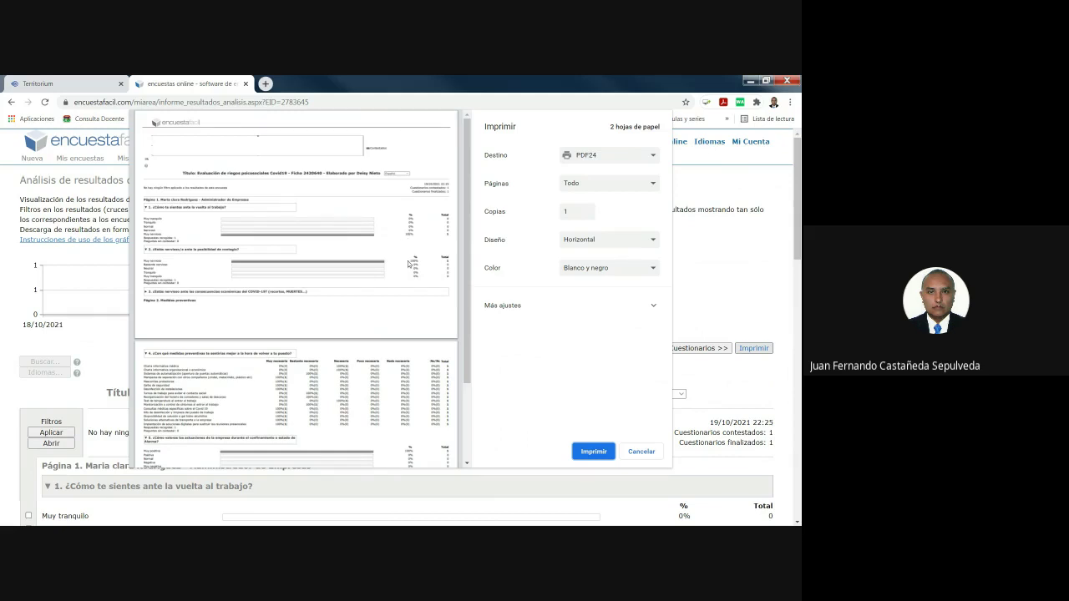
{"action": "scroll", "coordinate": [411, 288], "scroll_direction": "down", "scroll_amount": 3}
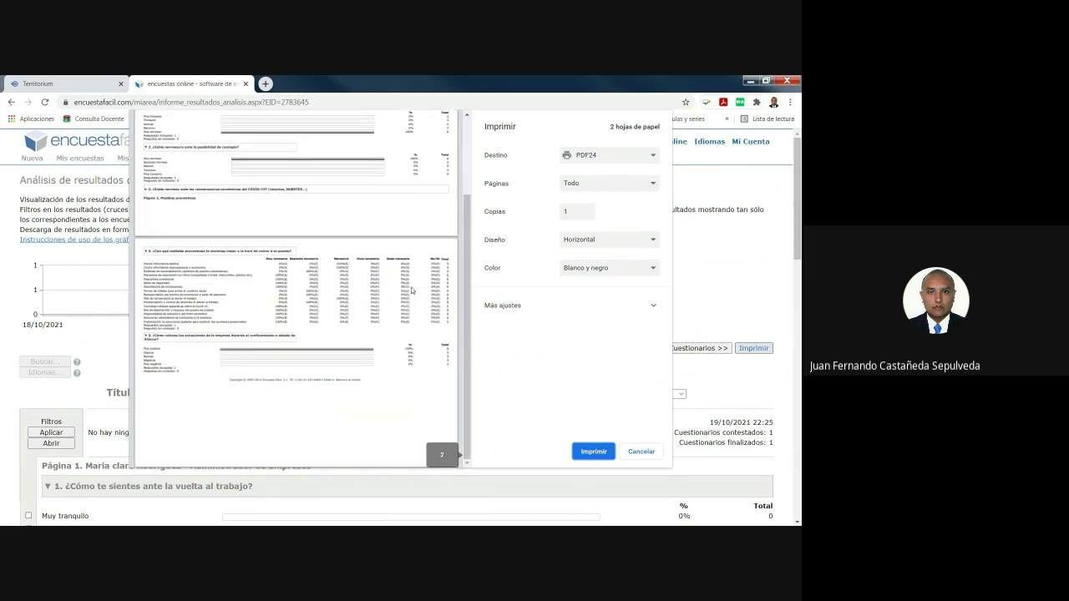
{"action": "scroll", "coordinate": [411, 290], "scroll_direction": "up", "scroll_amount": 3}
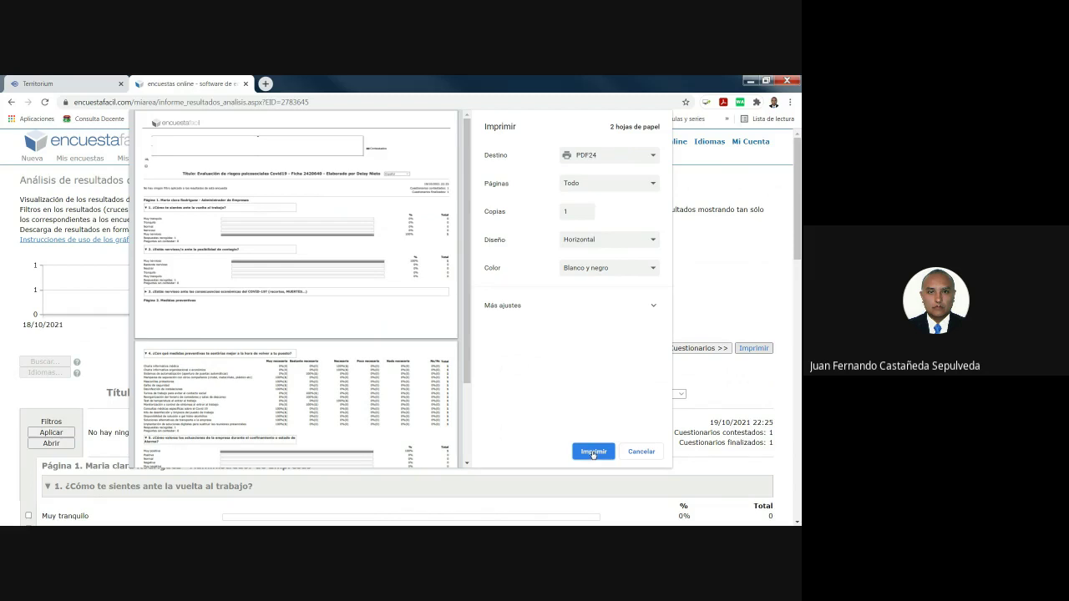
{"action": "left_click", "coordinate": [593, 452]}
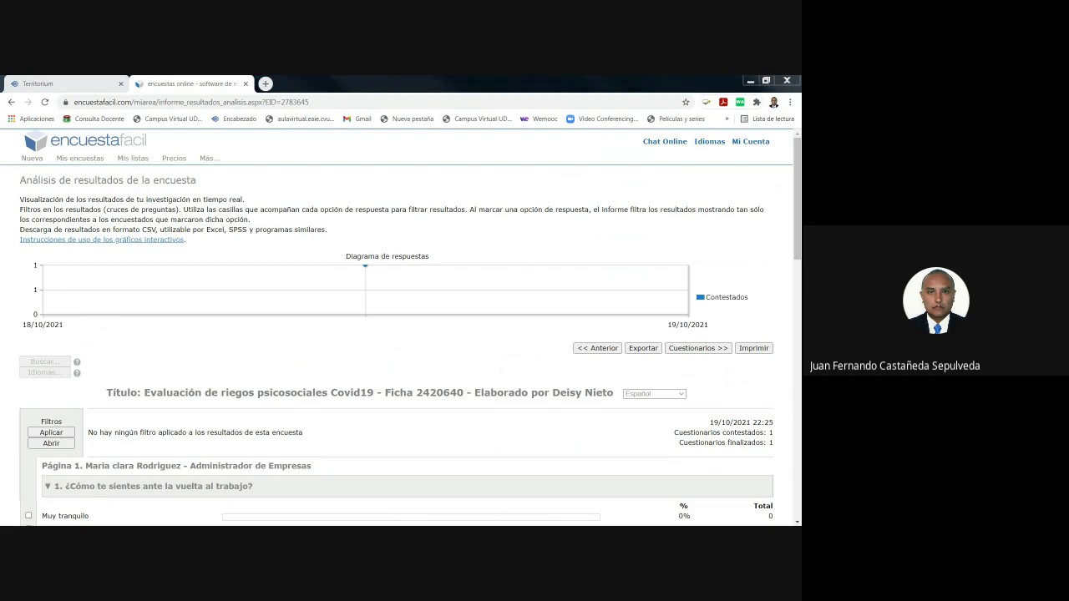
Choose Guardar PDF and browse to Admon 2420640 > Actividades > 3. Actividades # 3 > Caso # 3
{"action": "left_click_drag", "start_coordinate": [5, 185], "coordinate": [368, 173]}
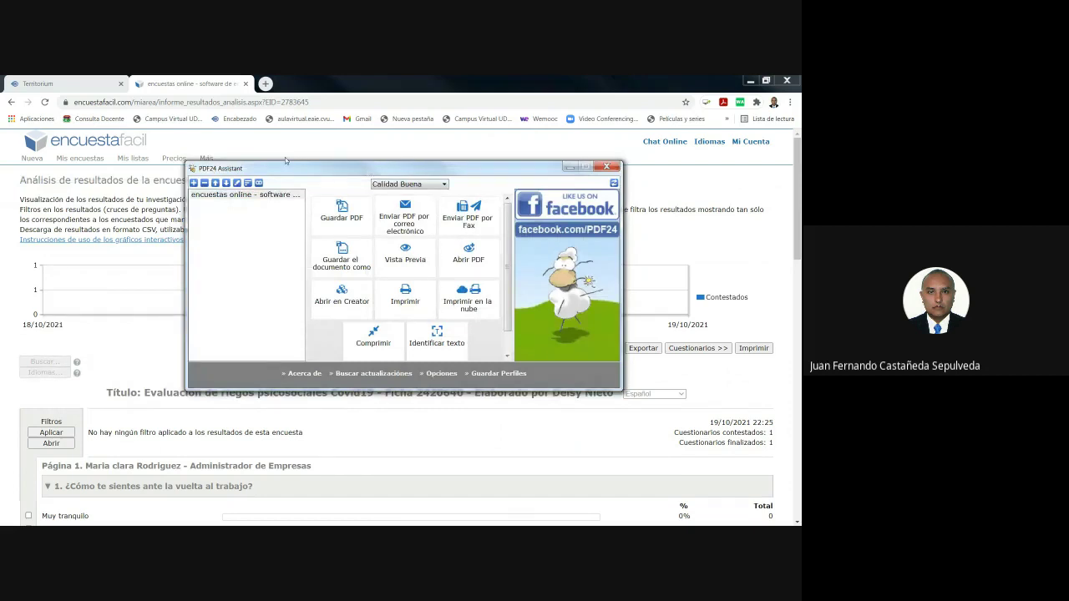
{"action": "left_click", "coordinate": [339, 217]}
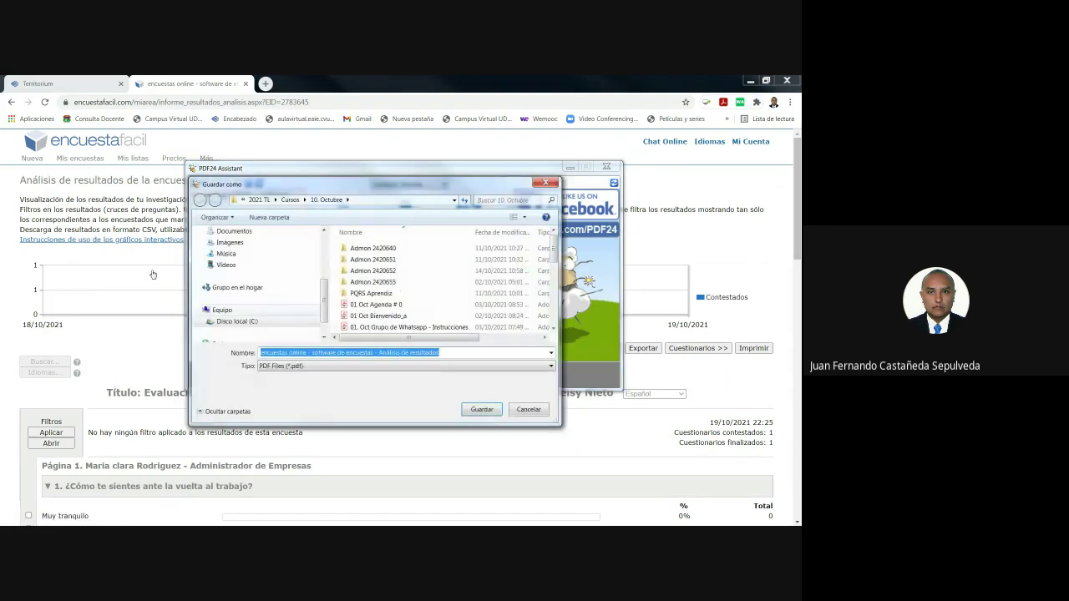
{"action": "double_click", "coordinate": [377, 249]}
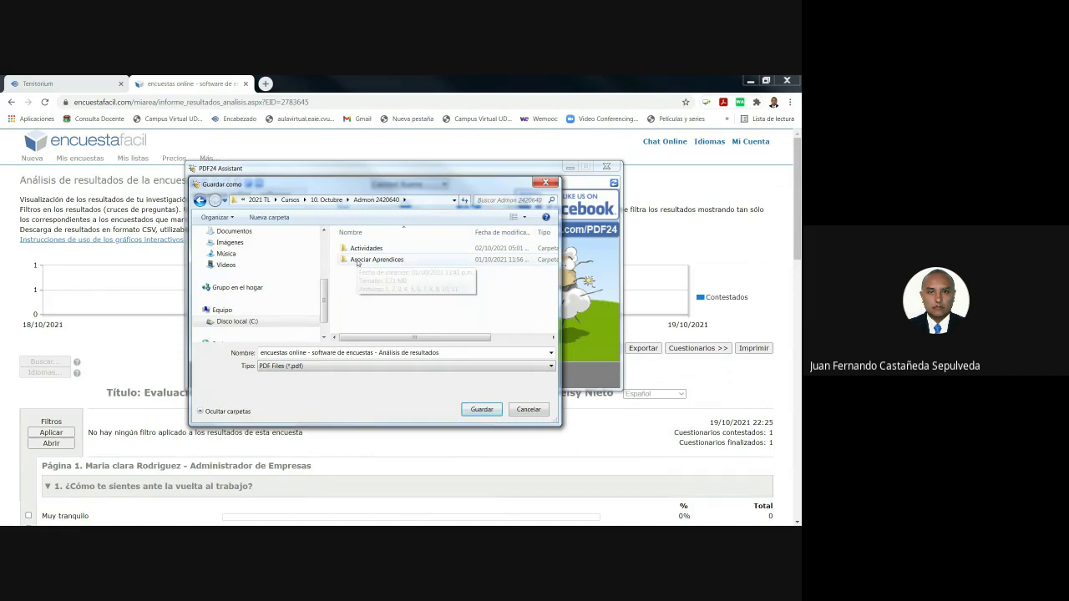
{"action": "double_click", "coordinate": [357, 249]}
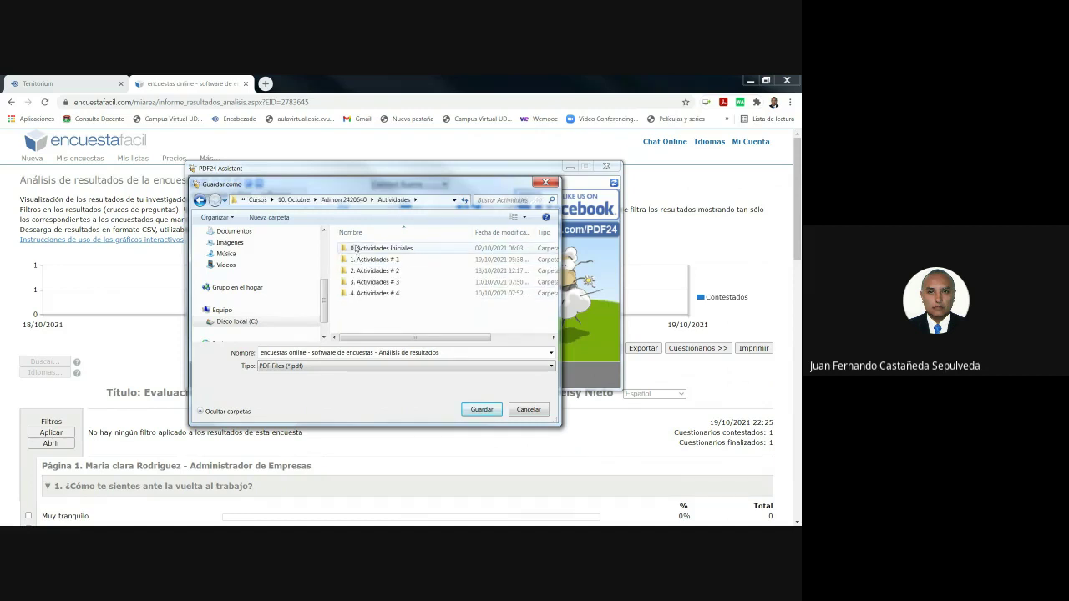
{"action": "left_click", "coordinate": [392, 283]}
{"action": "double_click", "coordinate": [394, 285]}
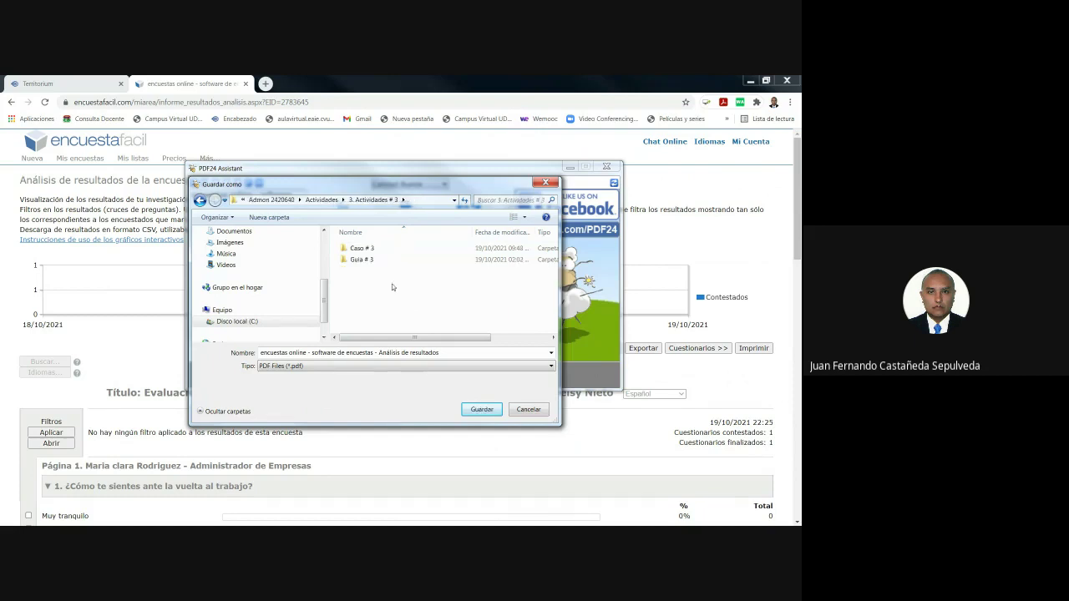
{"action": "double_click", "coordinate": [362, 248]}
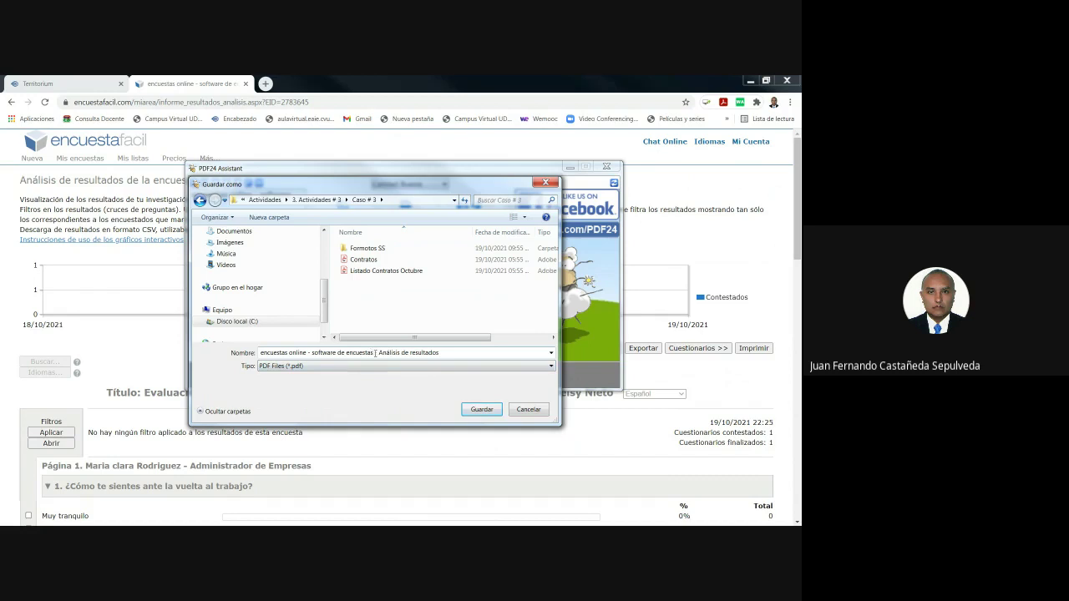
{"action": "left_click", "coordinate": [373, 353]}
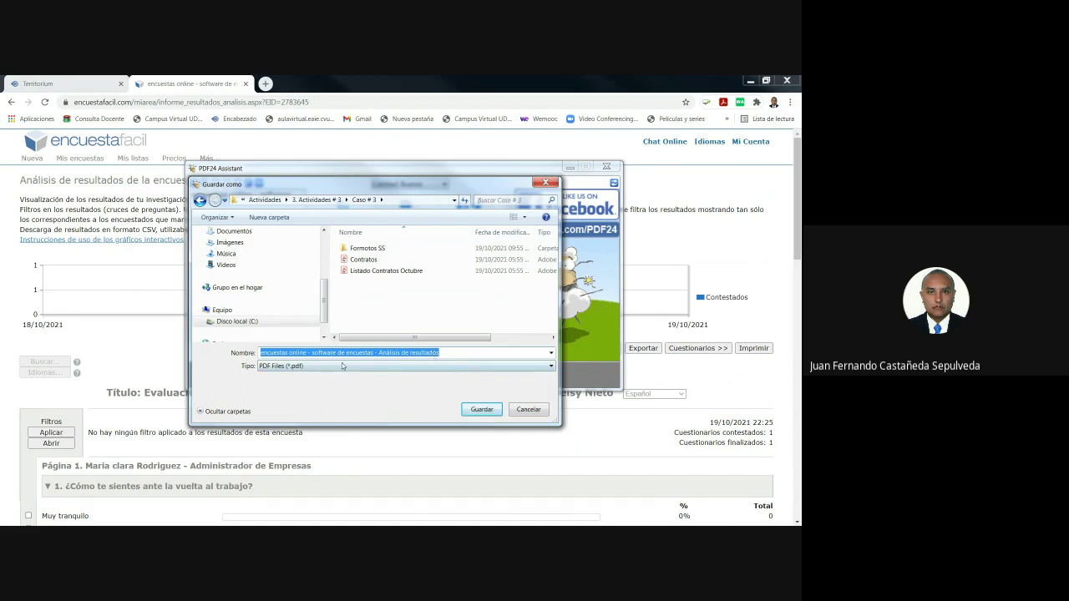
Replace the suggested file name with 'Admon de Empresas' plus the student's name and save
{"action": "left_click", "coordinate": [446, 354]}
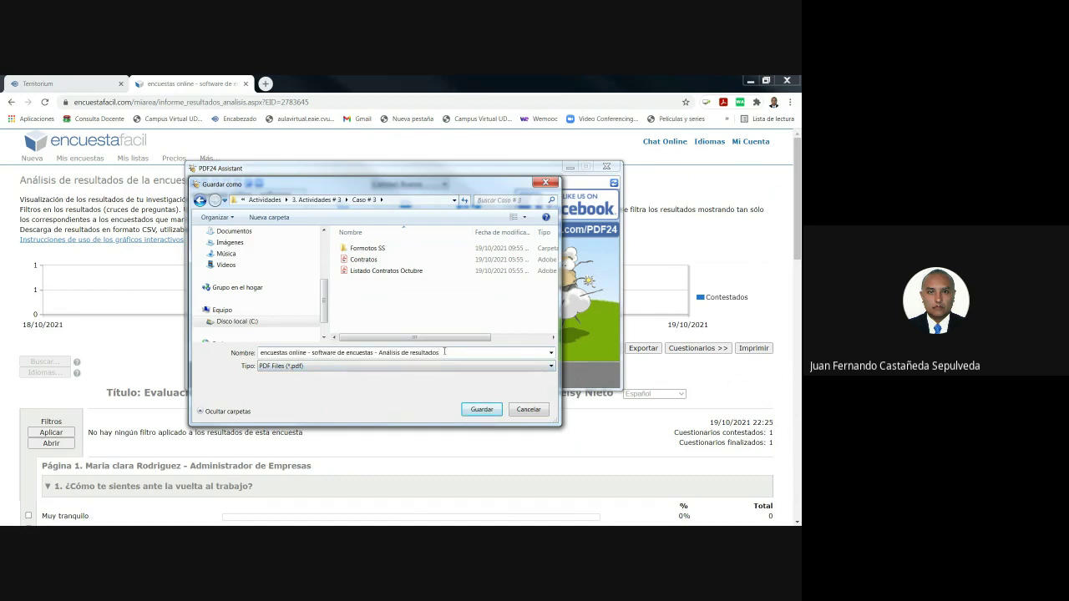
{"action": "left_click_drag", "start_coordinate": [446, 353], "coordinate": [255, 354]}
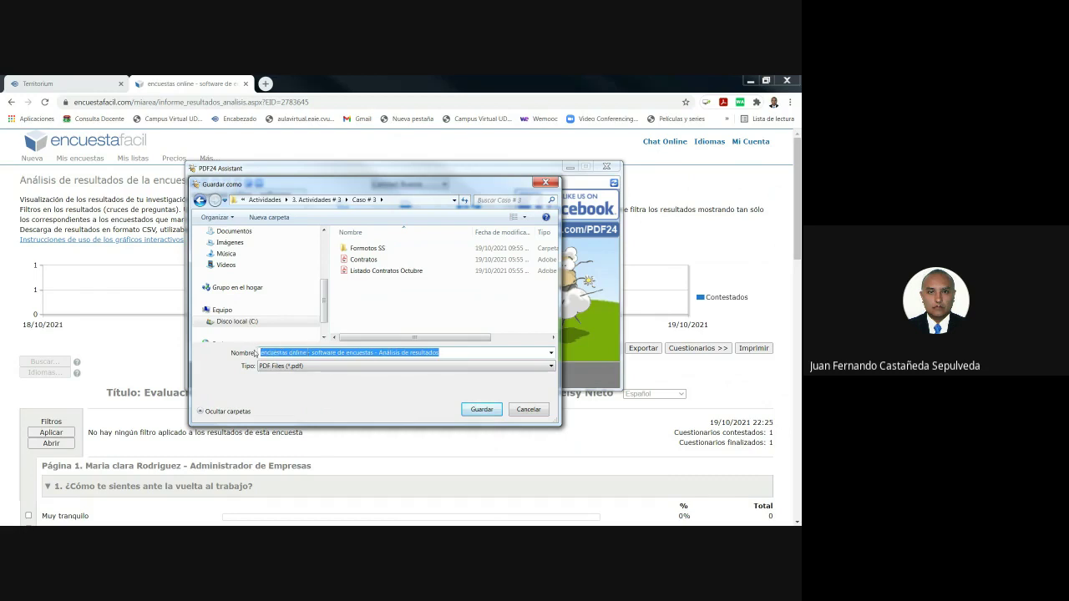
{"action": "key", "text": "BackSpace"}
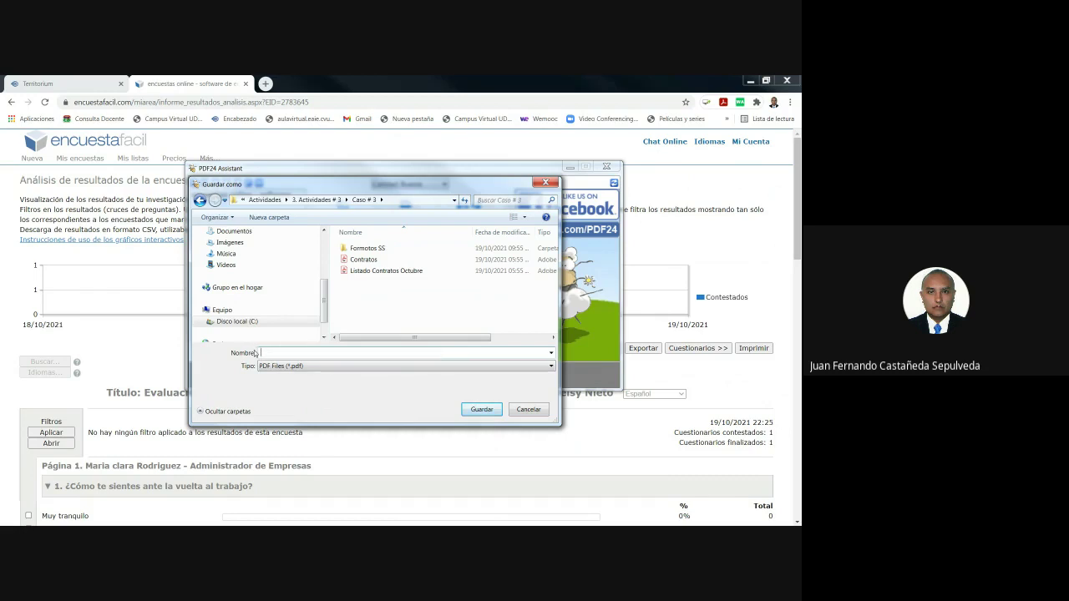
{"action": "type", "text": "Admon de Empresas o"}
{"action": "key", "text": "BackSpace"}
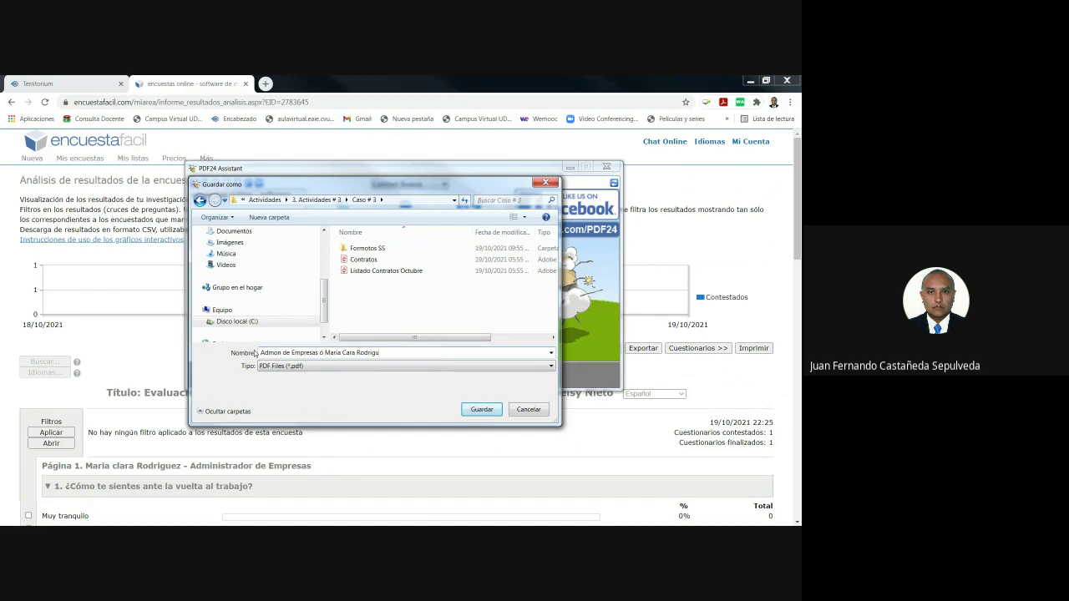
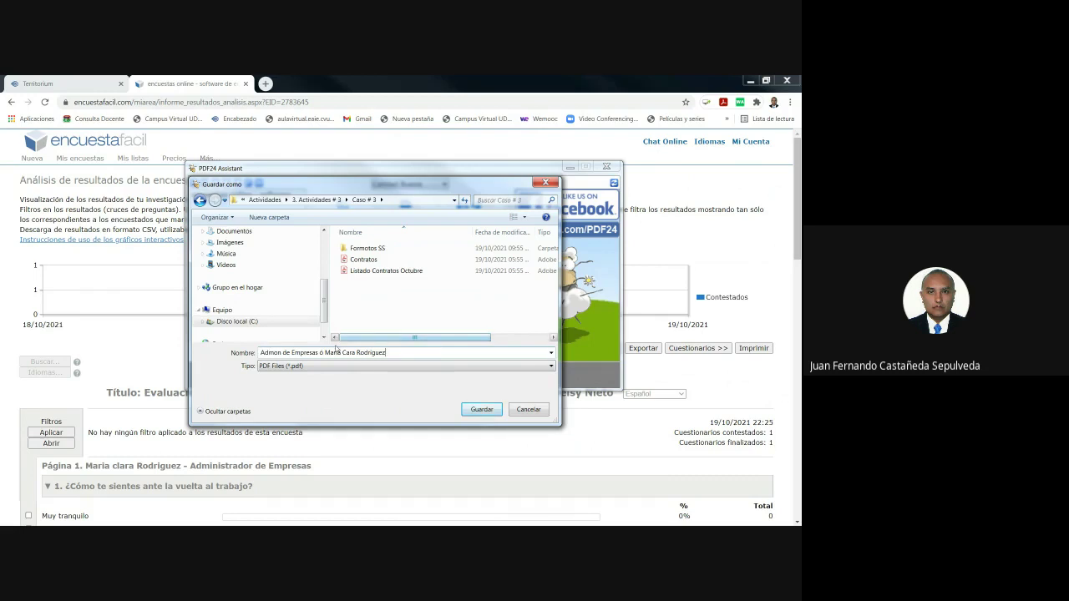
{"action": "left_click", "coordinate": [480, 410]}
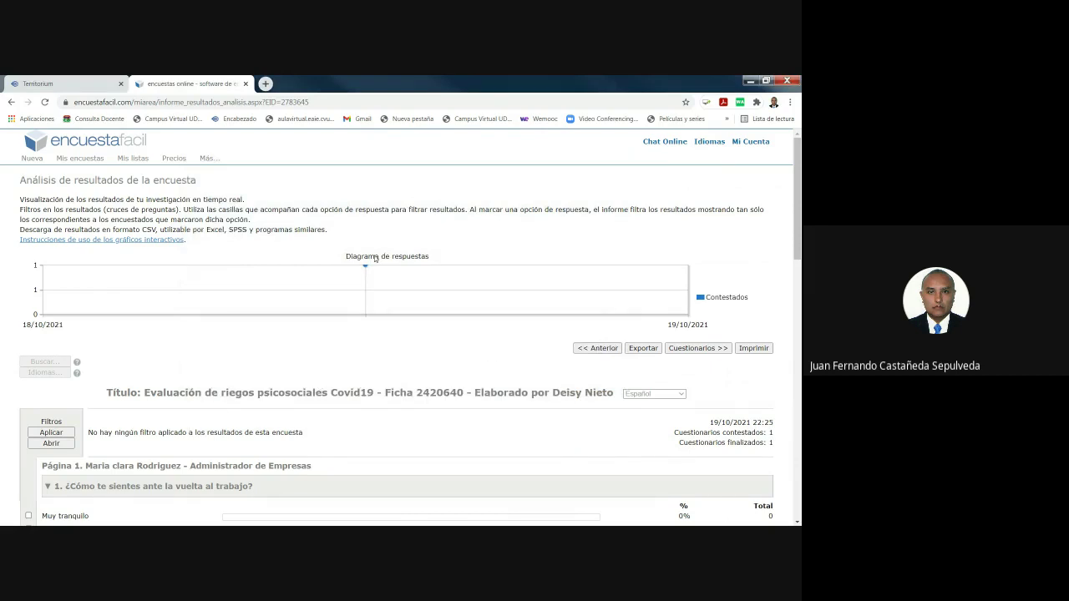
{"action": "scroll", "coordinate": [441, 370], "scroll_direction": "down", "scroll_amount": 15}
{"action": "scroll", "coordinate": [442, 374], "scroll_direction": "down", "scroll_amount": 3}
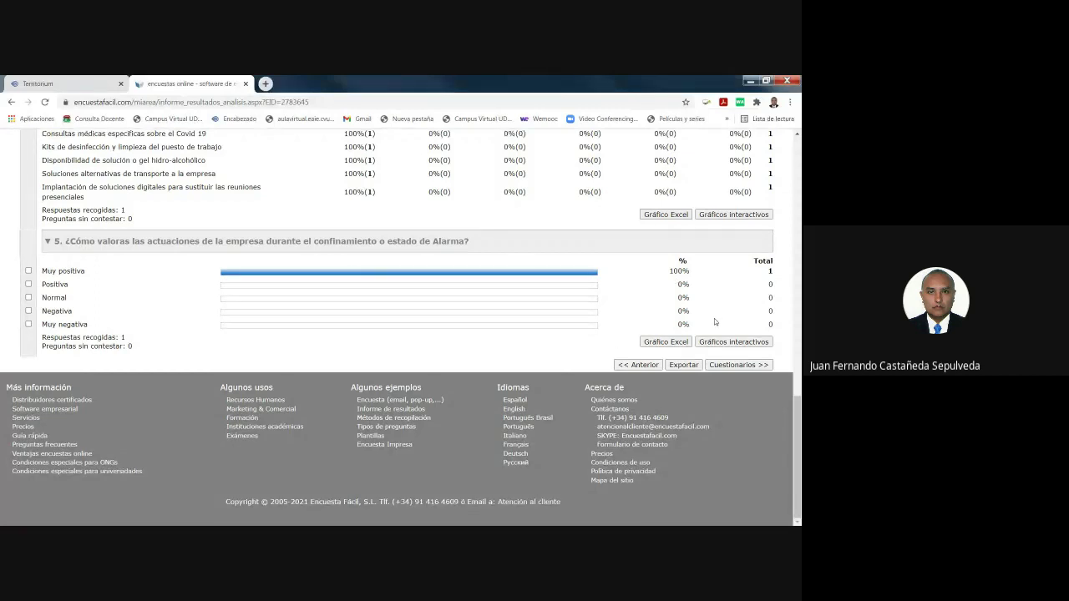
{"action": "scroll", "coordinate": [714, 319], "scroll_direction": "up", "scroll_amount": 2}
{"action": "scroll", "coordinate": [714, 321], "scroll_direction": "up", "scroll_amount": 5}
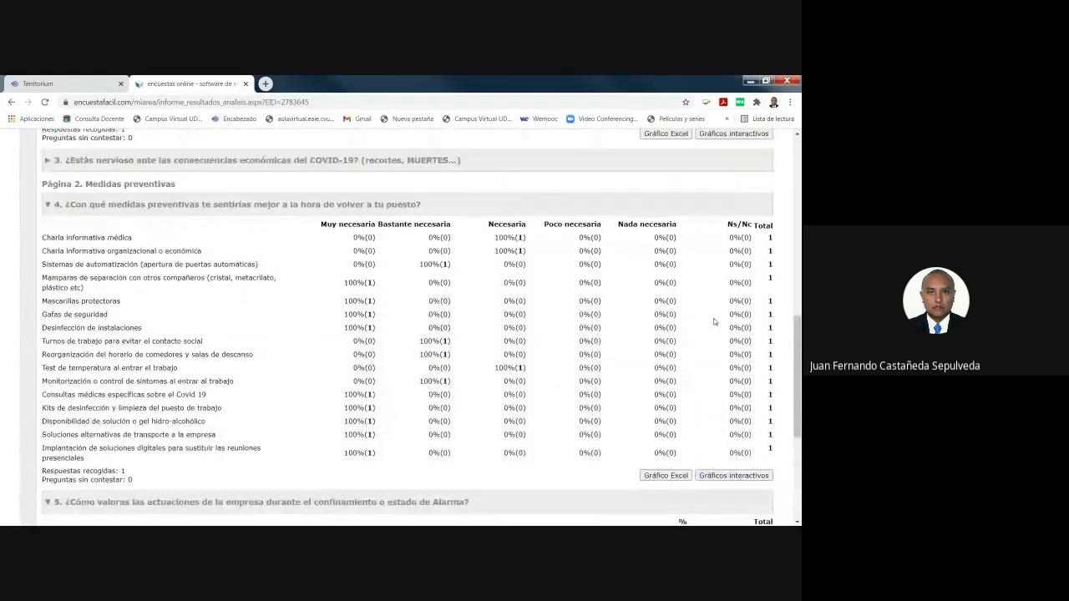
{"action": "scroll", "coordinate": [714, 320], "scroll_direction": "up", "scroll_amount": 15}
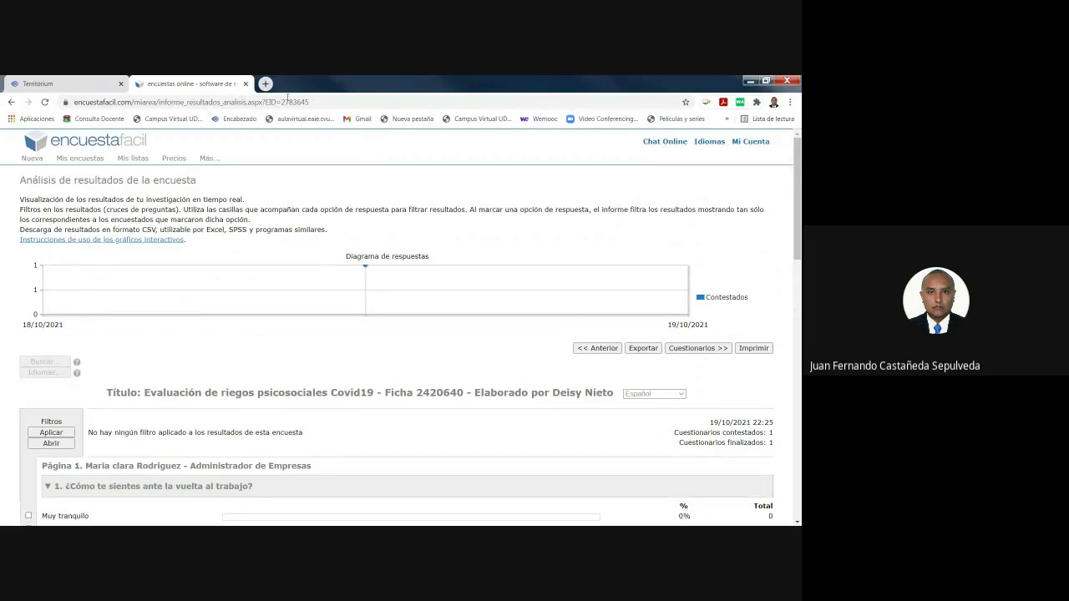
Sign out via Mi Cuenta > Salir, dismiss the Excel splash, and show the 19 Oct_Agenda No 3 Word document
{"action": "left_click", "coordinate": [740, 150]}
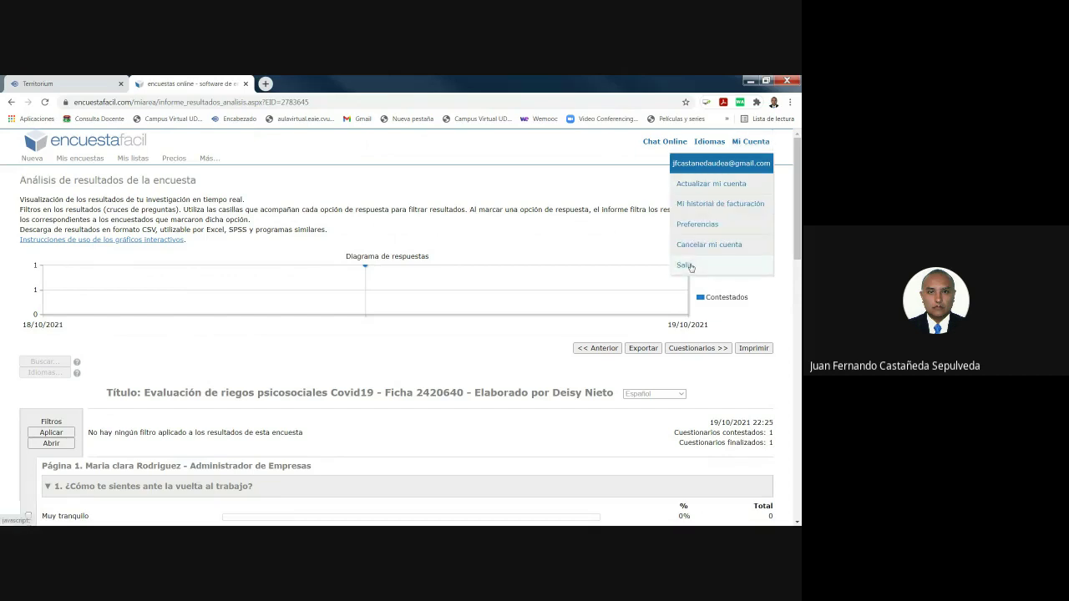
{"action": "left_click", "coordinate": [685, 265]}
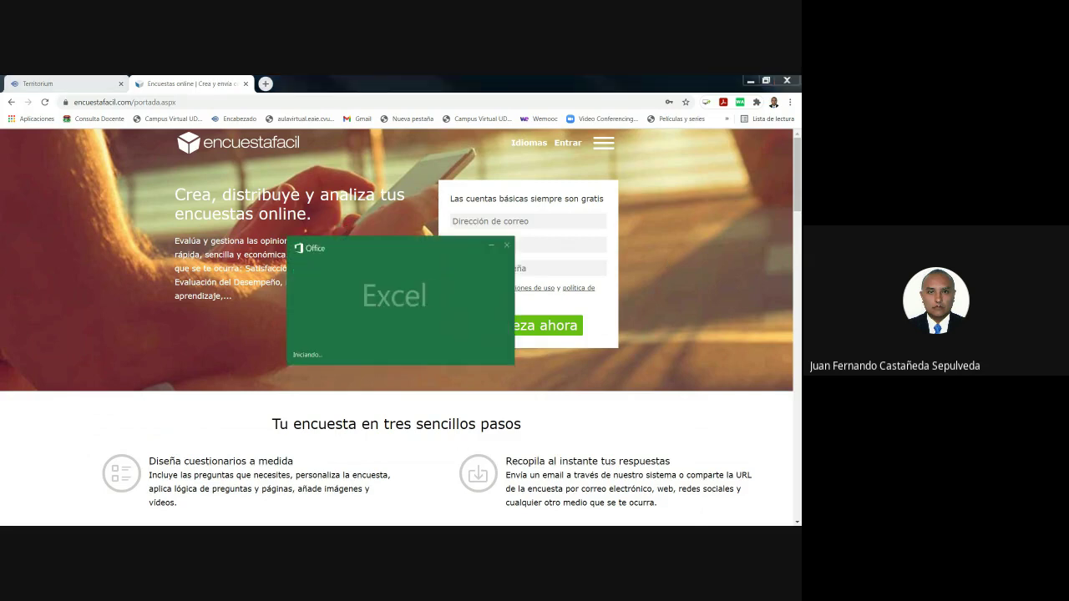
{"action": "left_click", "coordinate": [507, 246]}
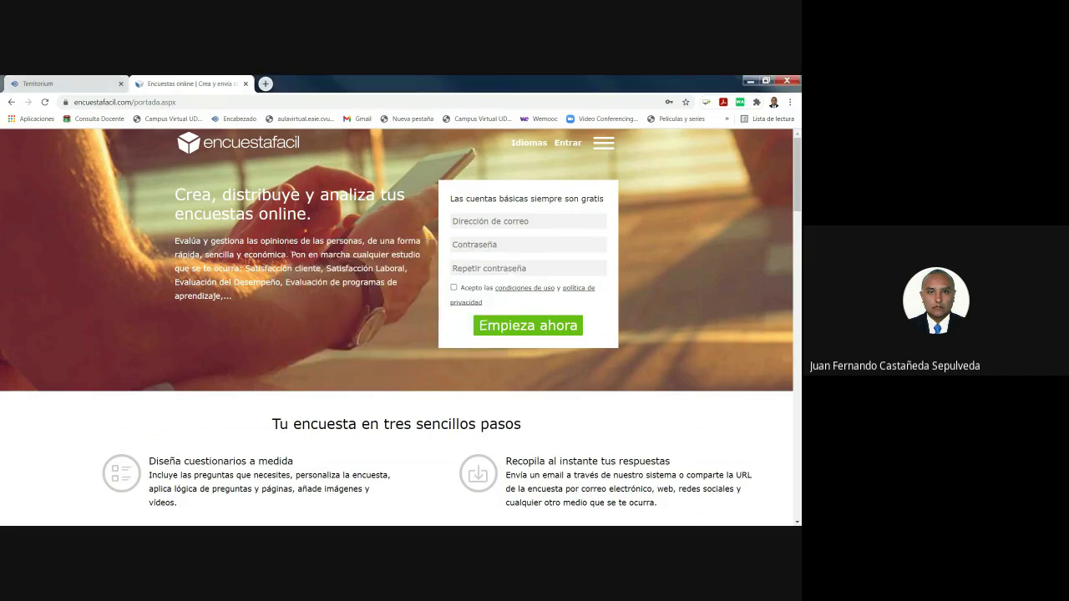
{"action": "key", "text": "alt+Tab"}
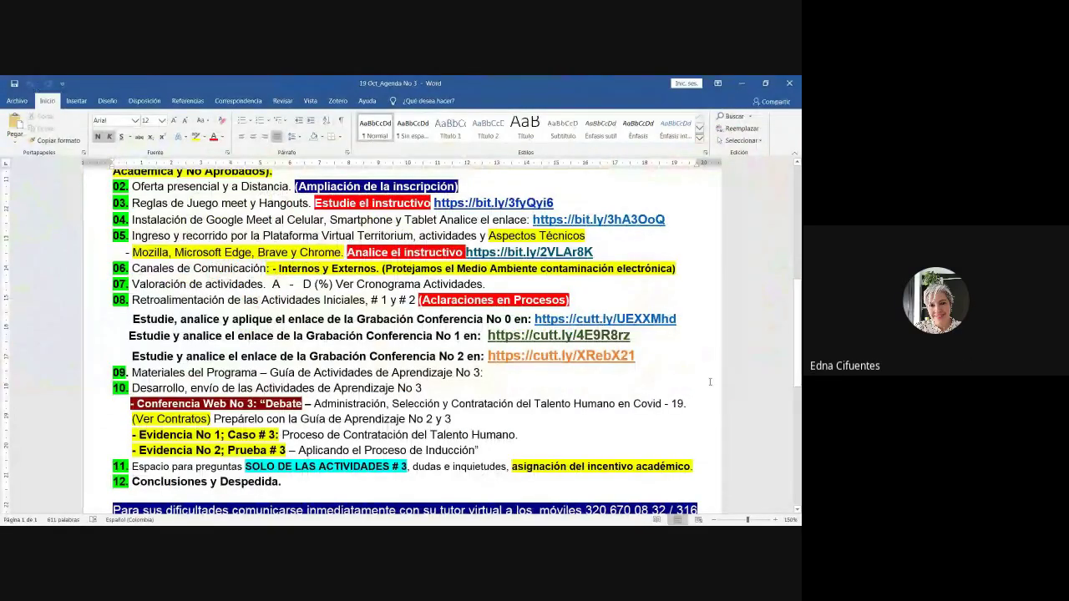